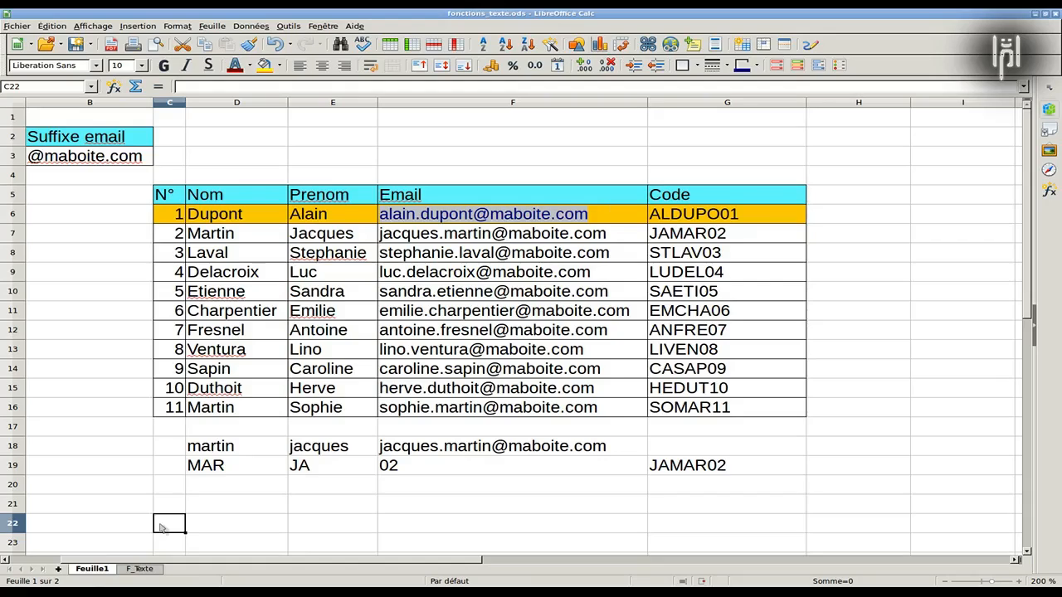
Step: Check the text function list on the F_Texte sheet and insert one new sheet before F_Texte
left_click(142, 570)
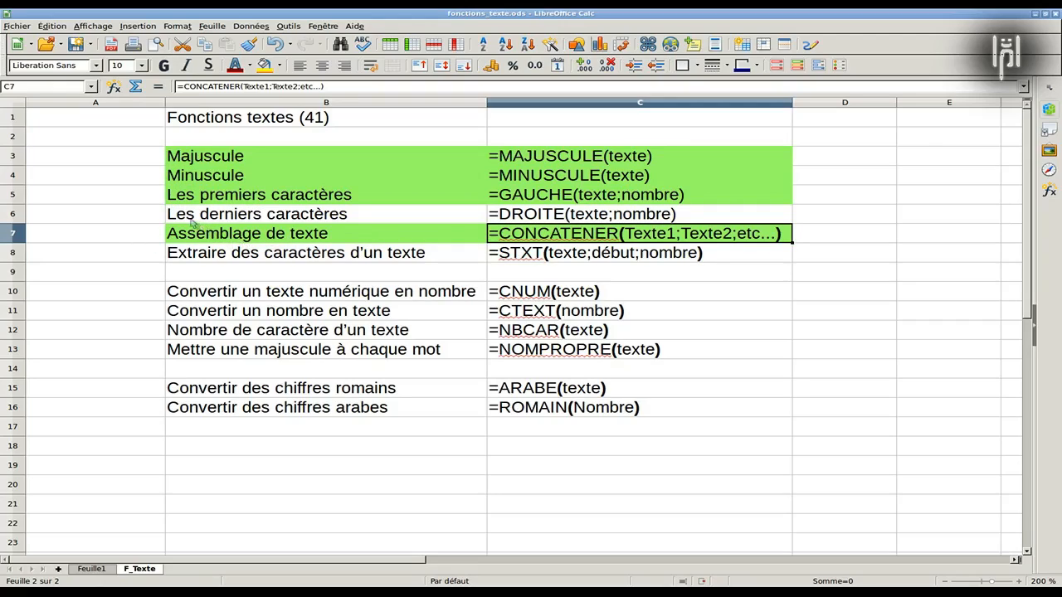
left_click(91, 569)
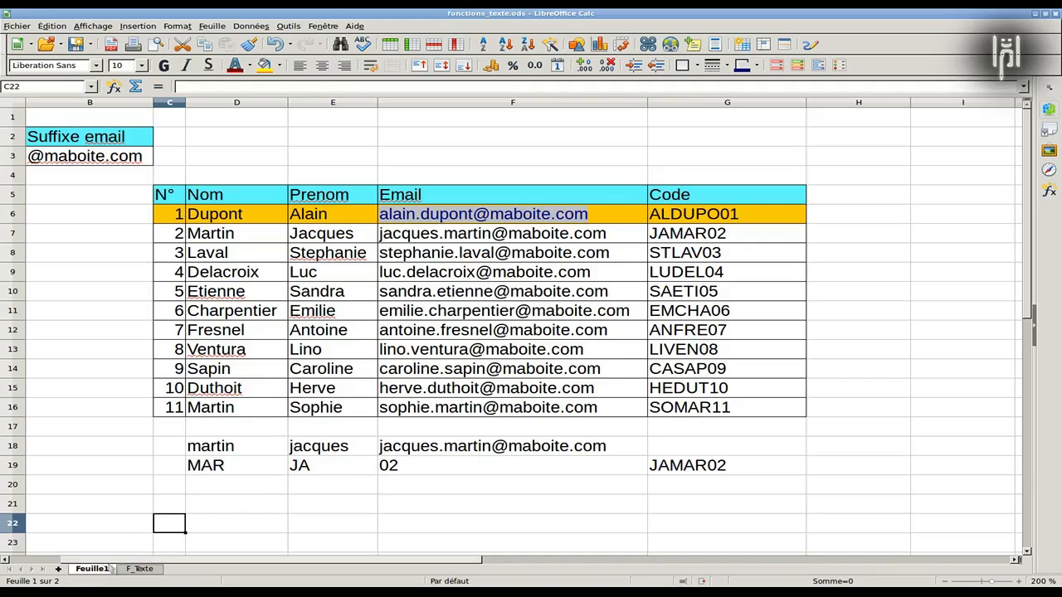
right_click(132, 569)
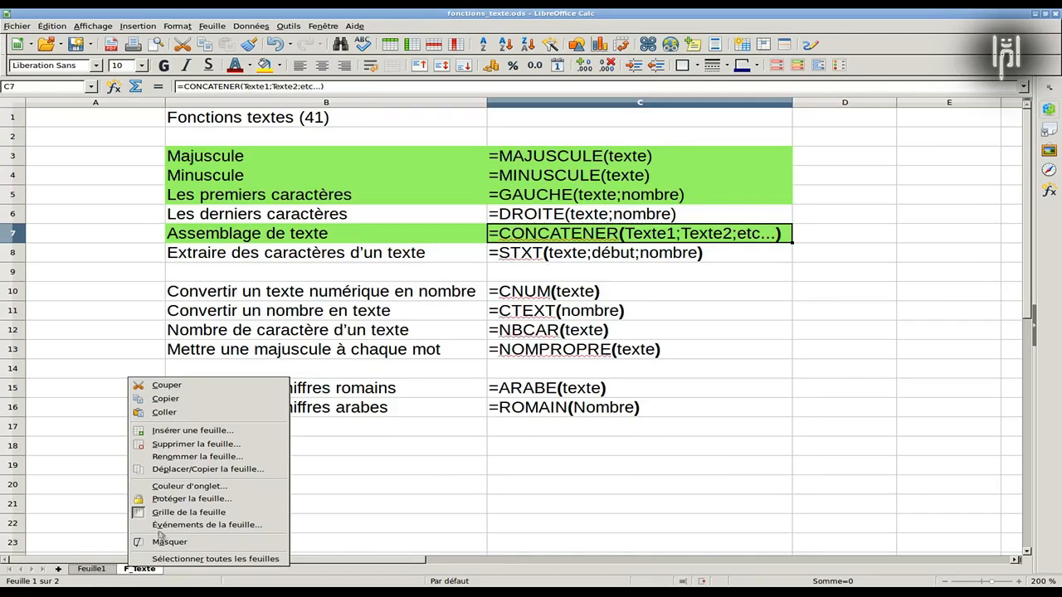
left_click(185, 431)
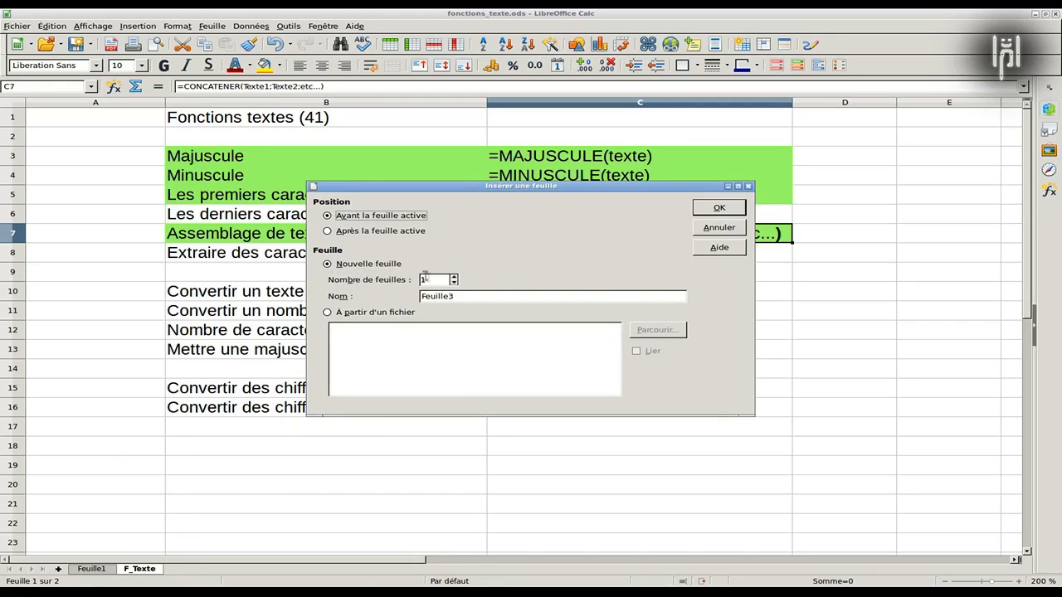
left_click(719, 209)
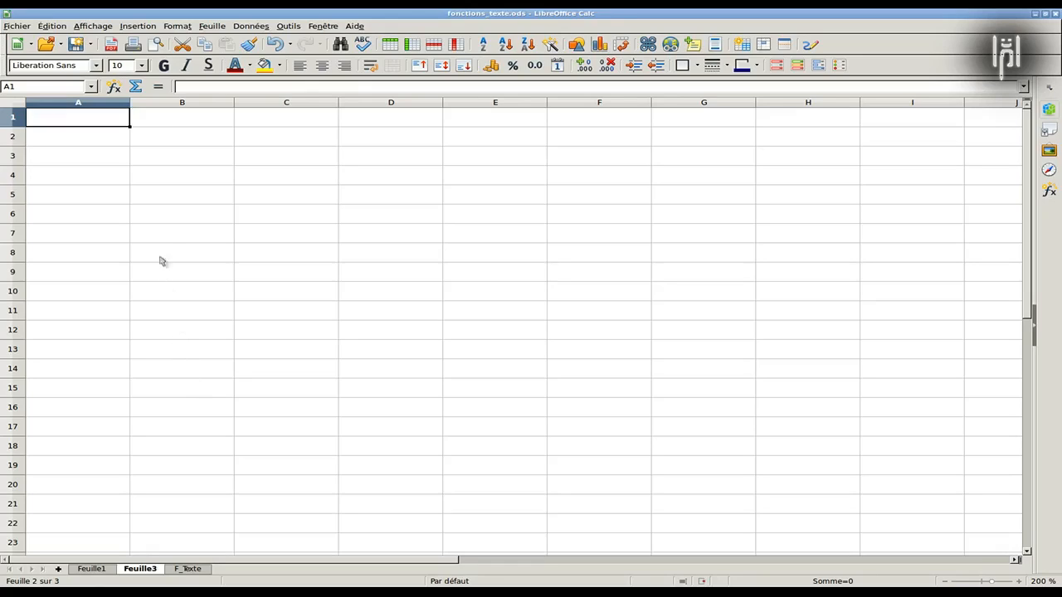
Step: Copy the N°, Nom and Prenom columns (C5:E16) from Feuille1 into Feuille3 starting at cell B3
left_click(161, 160)
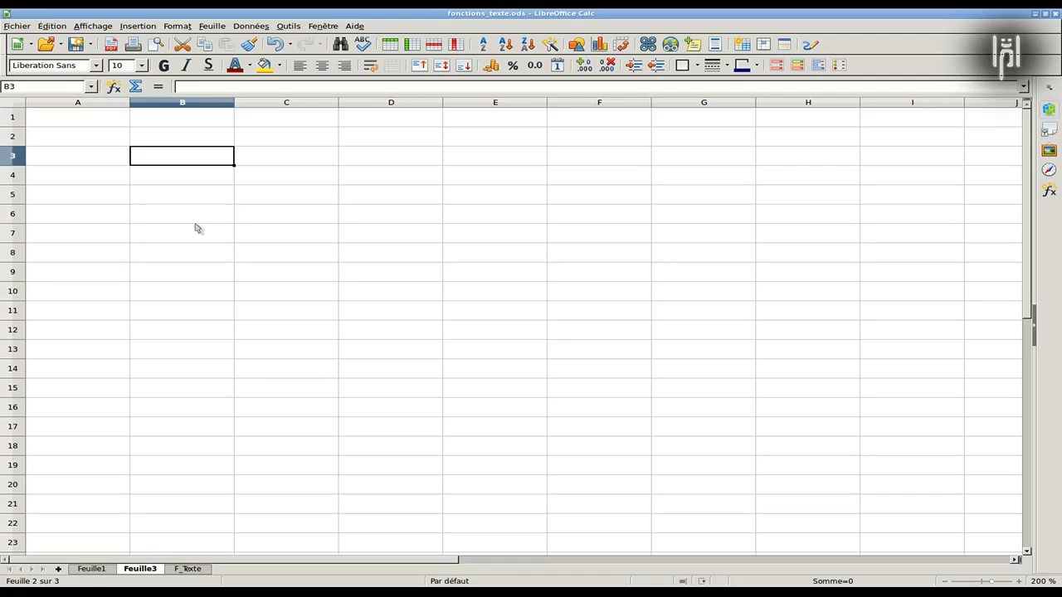
left_click(92, 570)
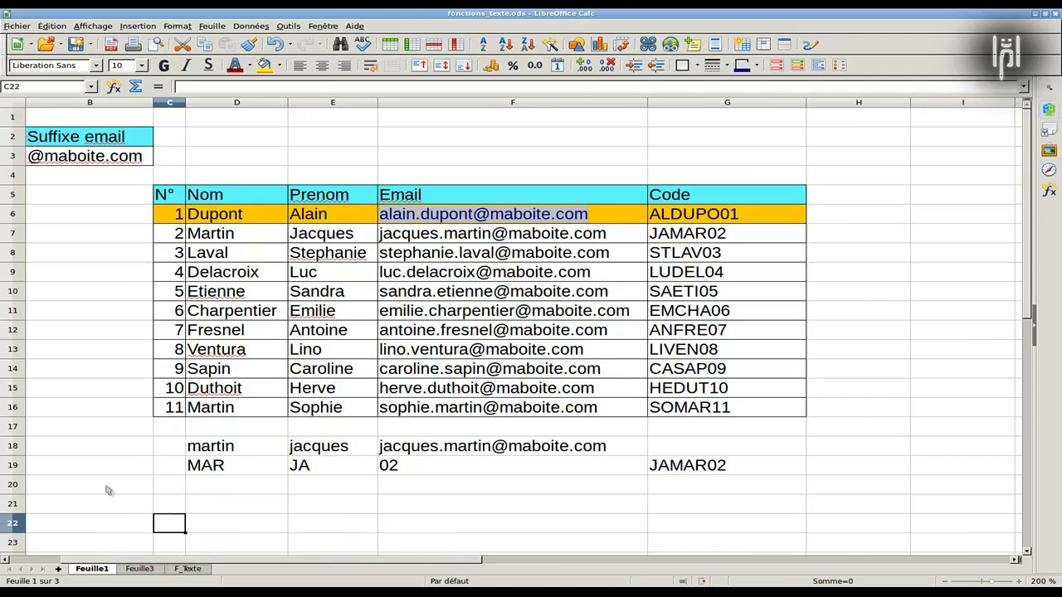
left_click_drag(167, 193, 321, 403)
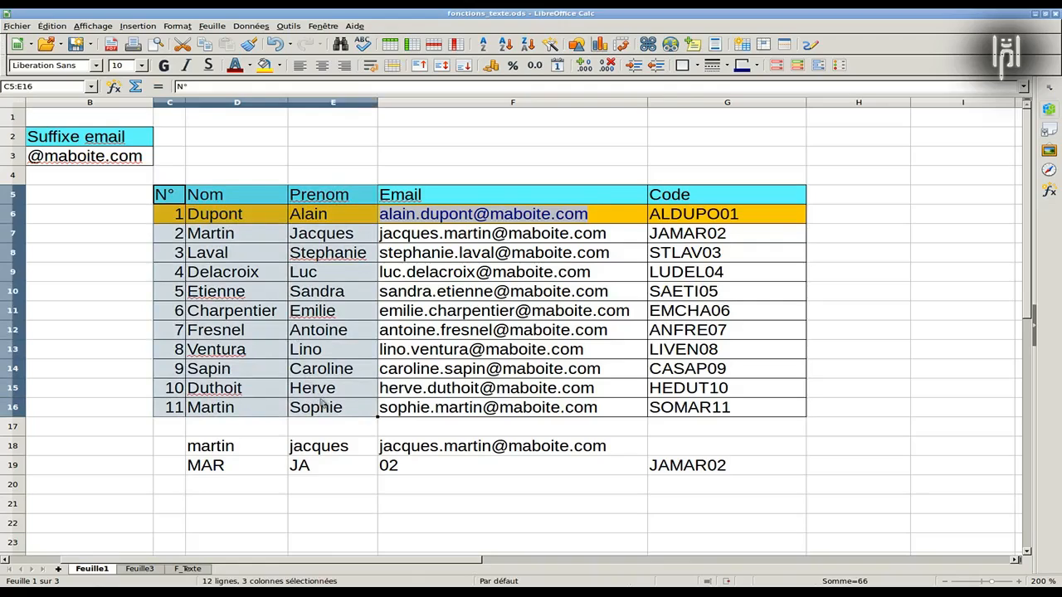
key("ctrl+c")
left_click(139, 569)
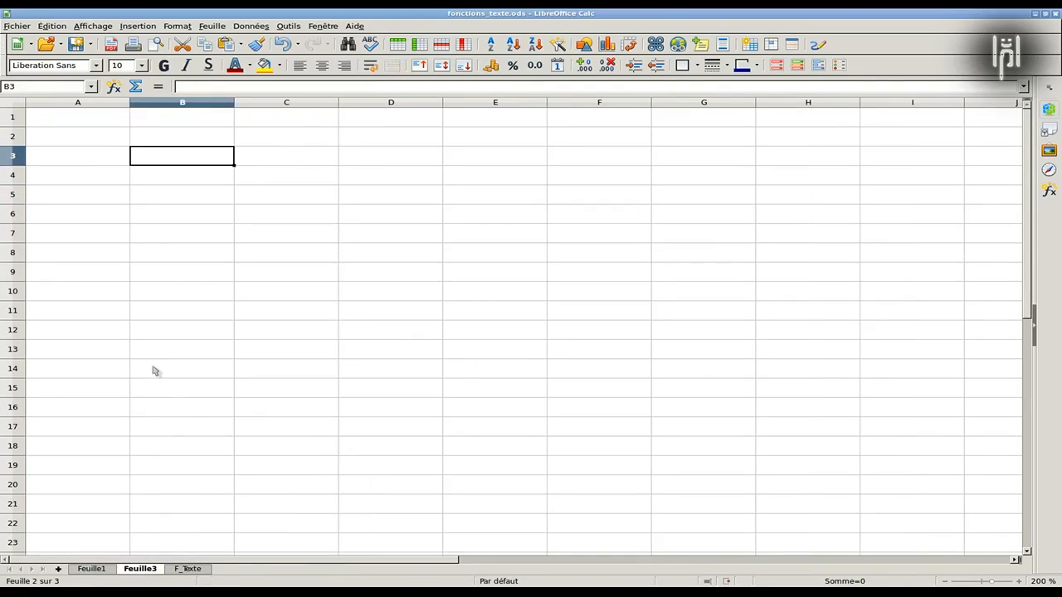
key("ctrl+v")
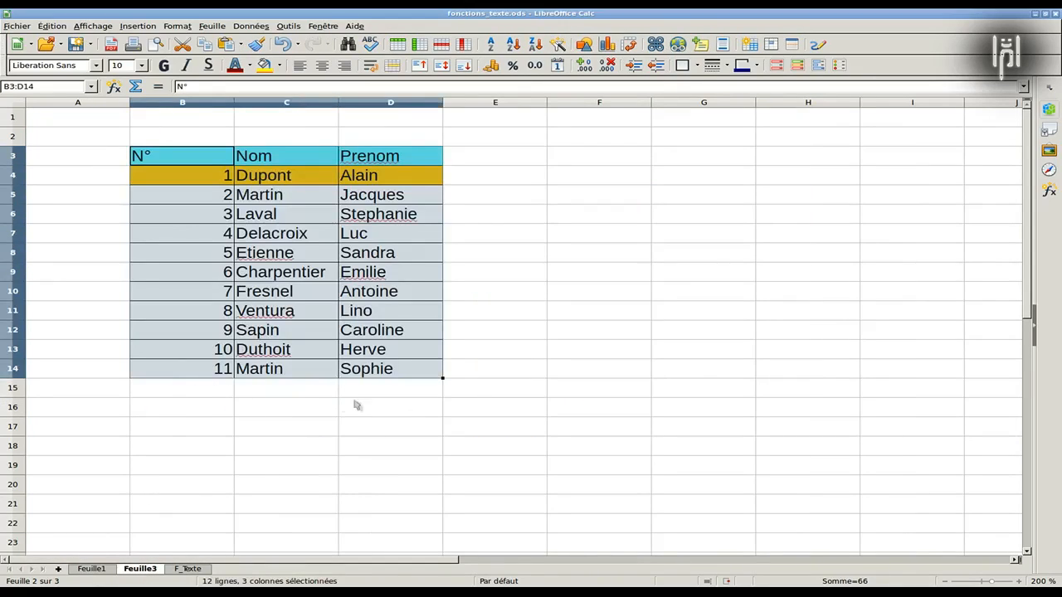
left_click(503, 182)
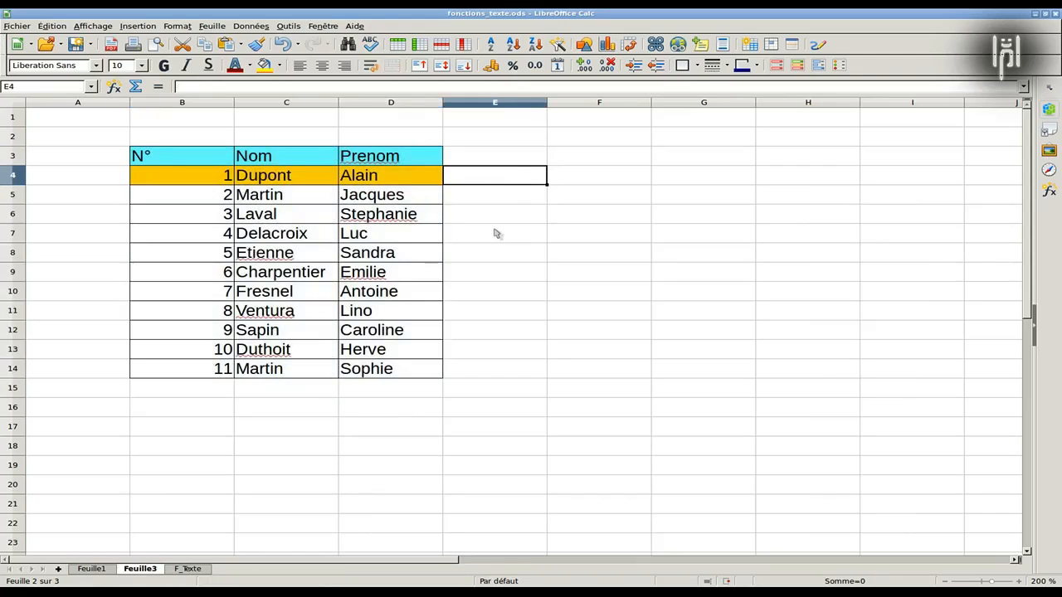
Step: Extend the table on Feuille3 by one column to E3:E14, keeping the formatting and clearing the copied contents
left_click(97, 571)
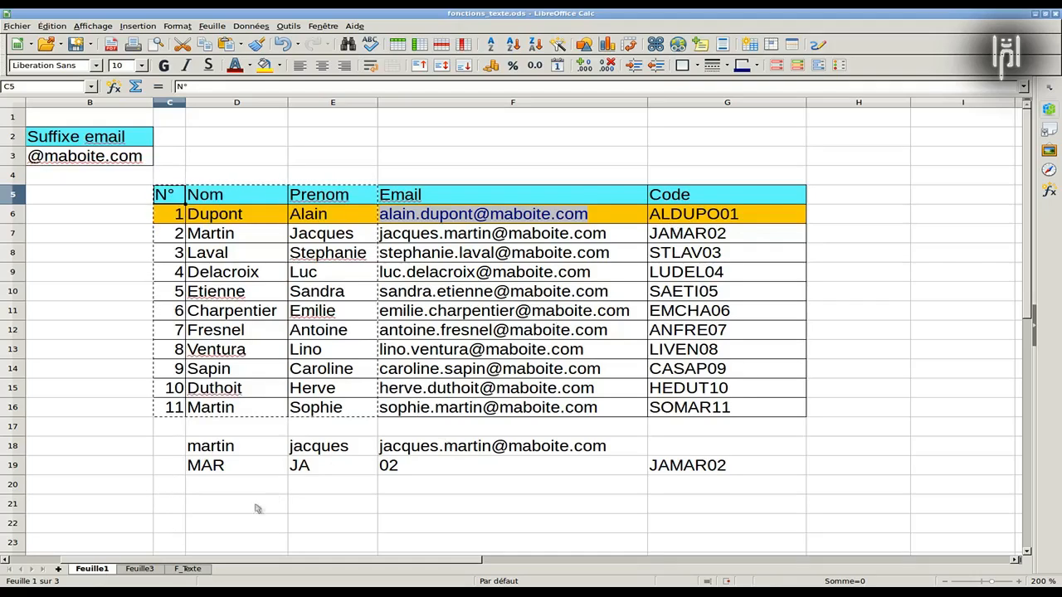
left_click(141, 570)
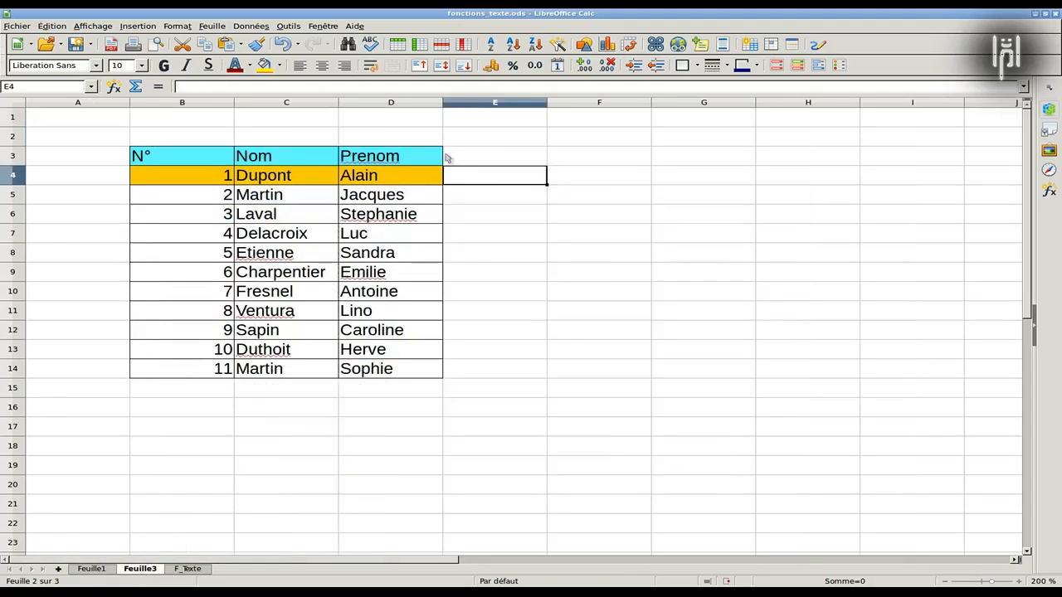
left_click(469, 158)
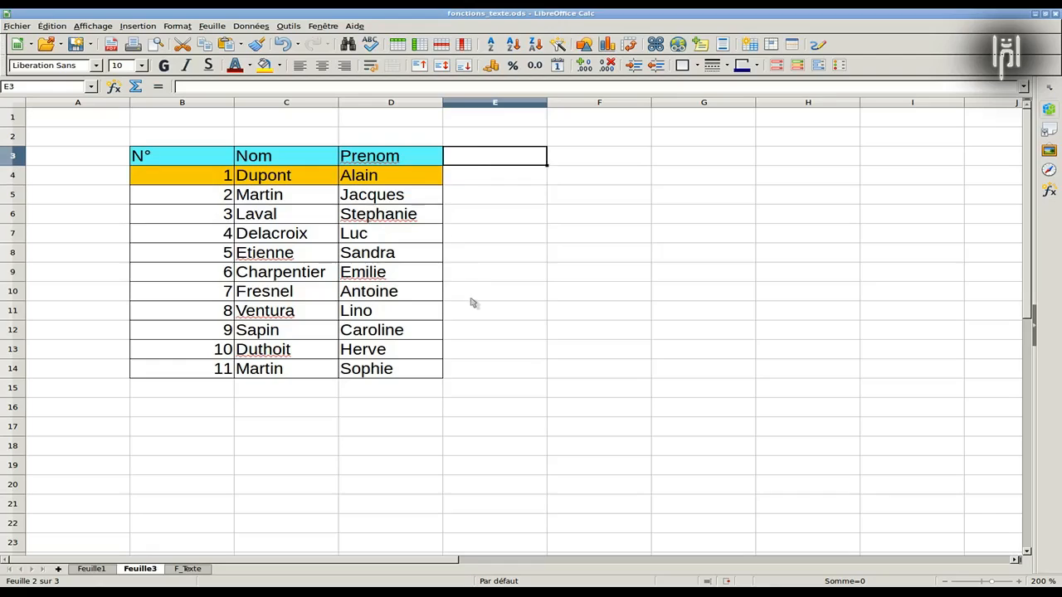
left_click_drag(390, 163, 512, 379)
left_click_drag(489, 200, 504, 367)
key("ctrl+z")
key("Delete")
Step: Enter the heading Code in cell E3 of the new column
left_click(483, 162)
type("Code")
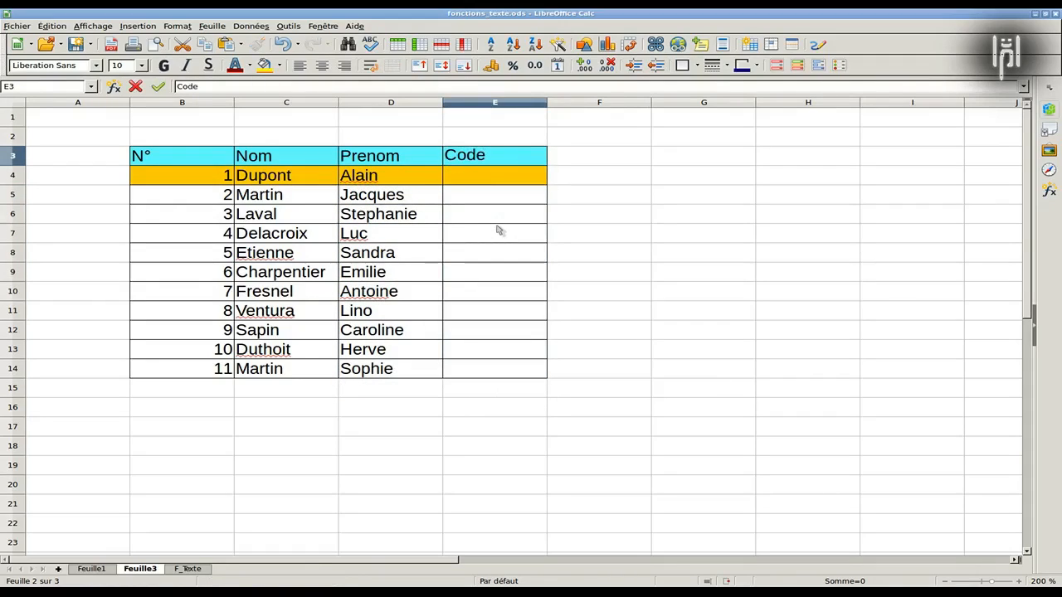
key("Return")
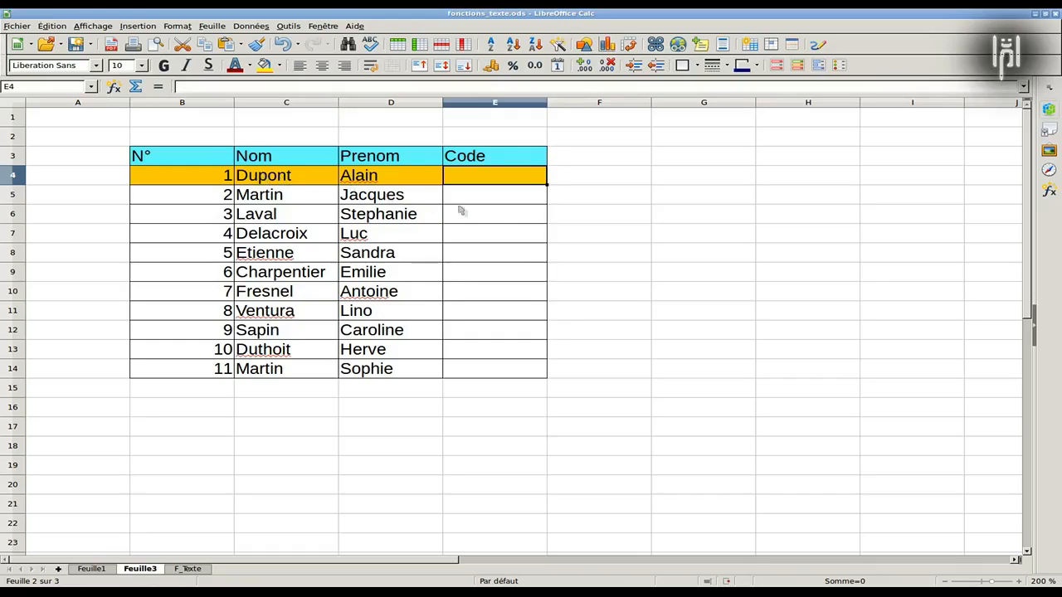
Step: Enter =GAUCHE(C4;3) in cell E4 to extract the first three characters of the Nom value
type("=")
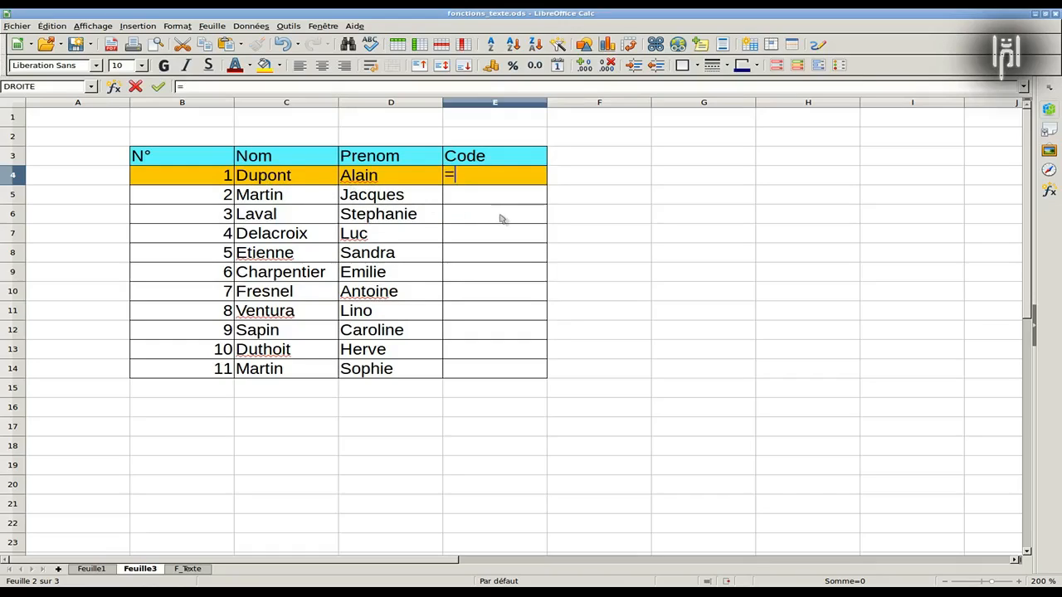
type("gauche(")
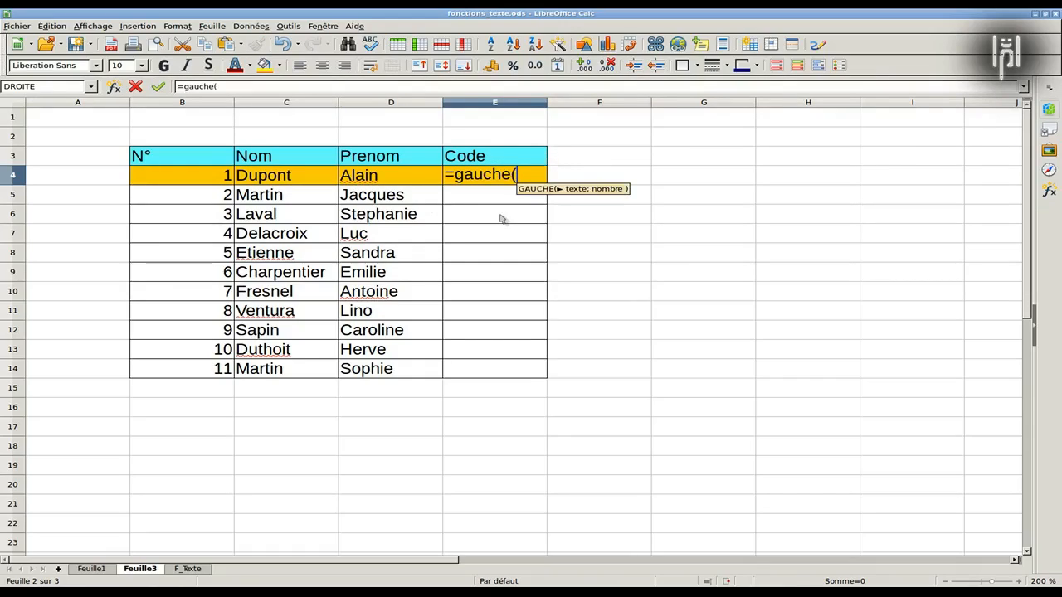
left_click(298, 180)
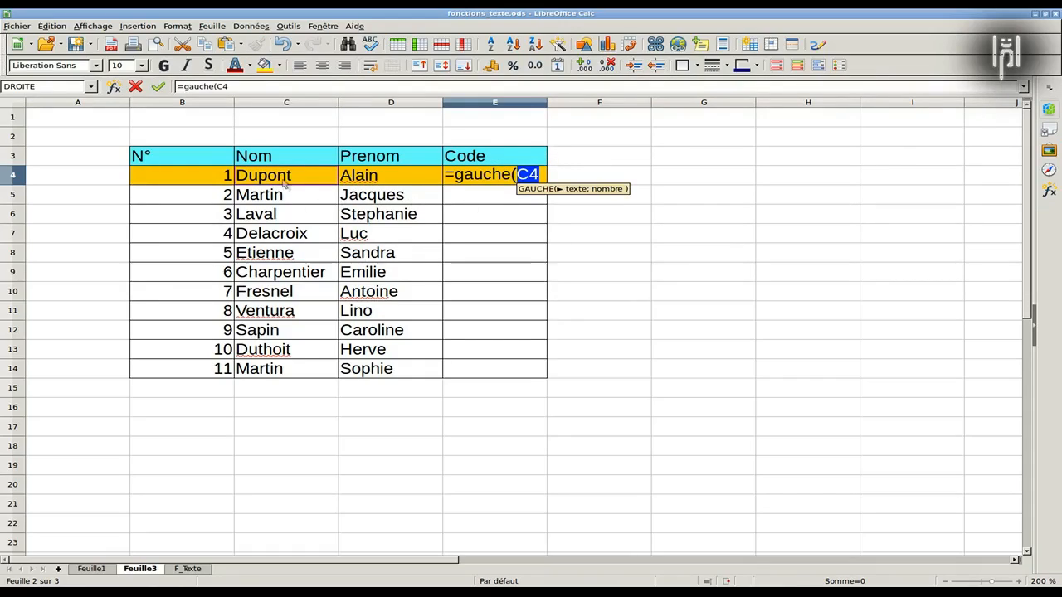
type(";3")
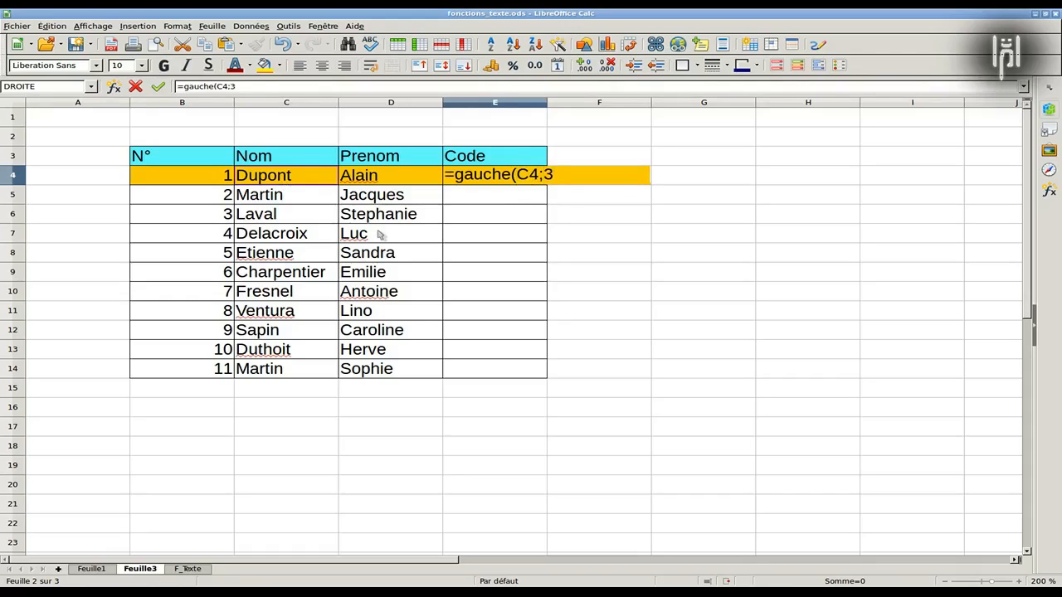
key("Return")
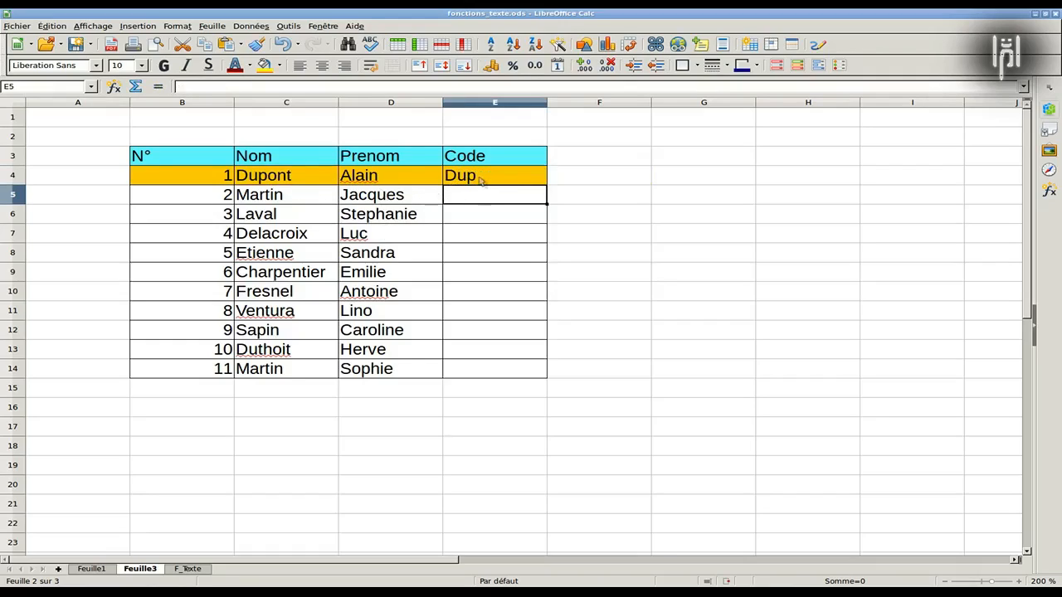
Step: Try the formula =DROITE(C4;3) in cell E4 to extract the last three characters, and clear the cell
left_click(482, 179)
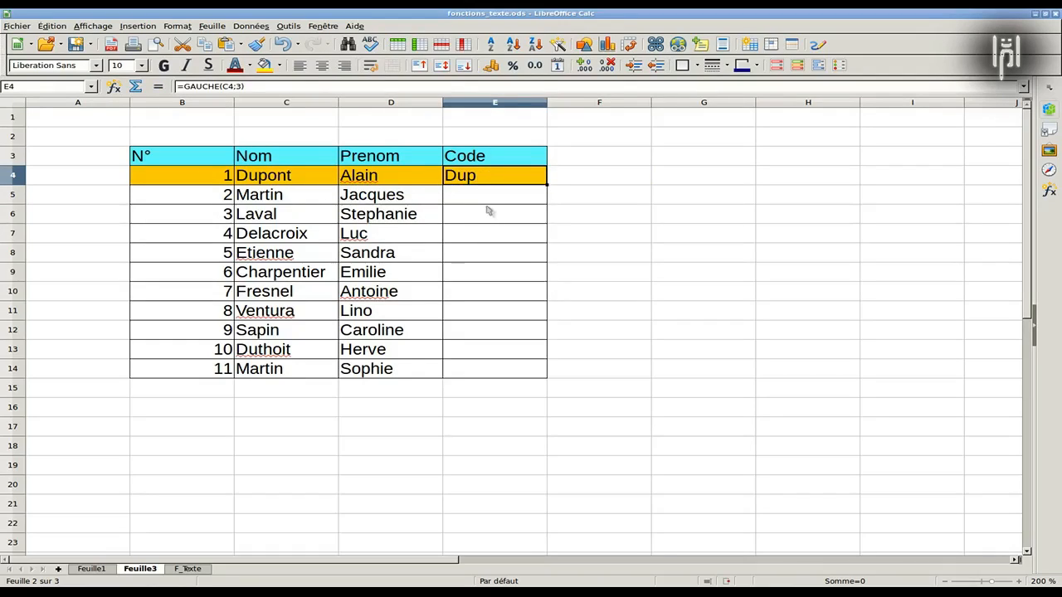
left_click(189, 88)
left_click_drag(455, 176, 528, 176)
type("droite")
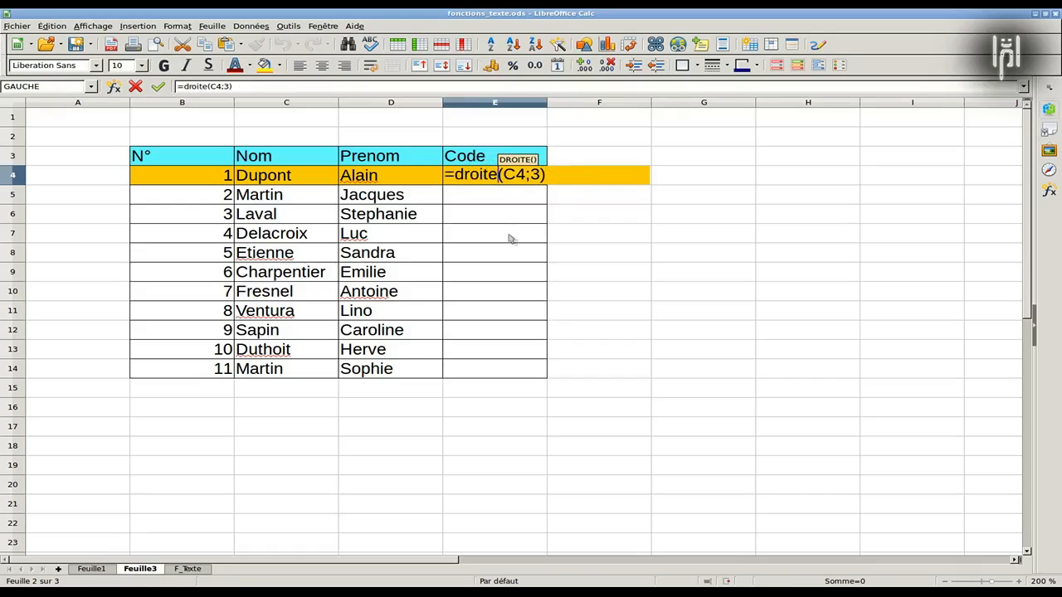
key("Return")
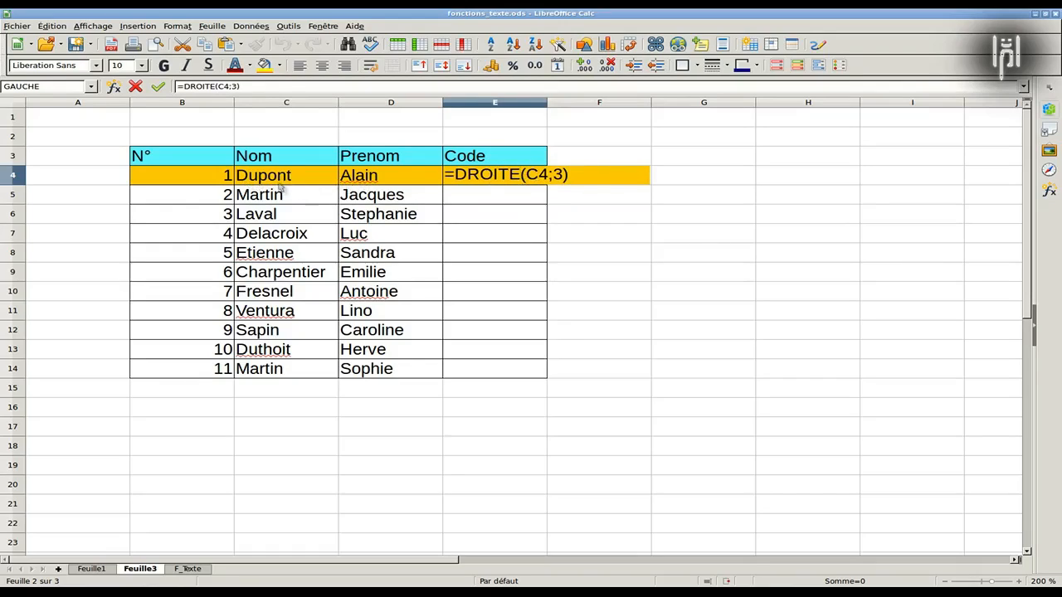
key("Return")
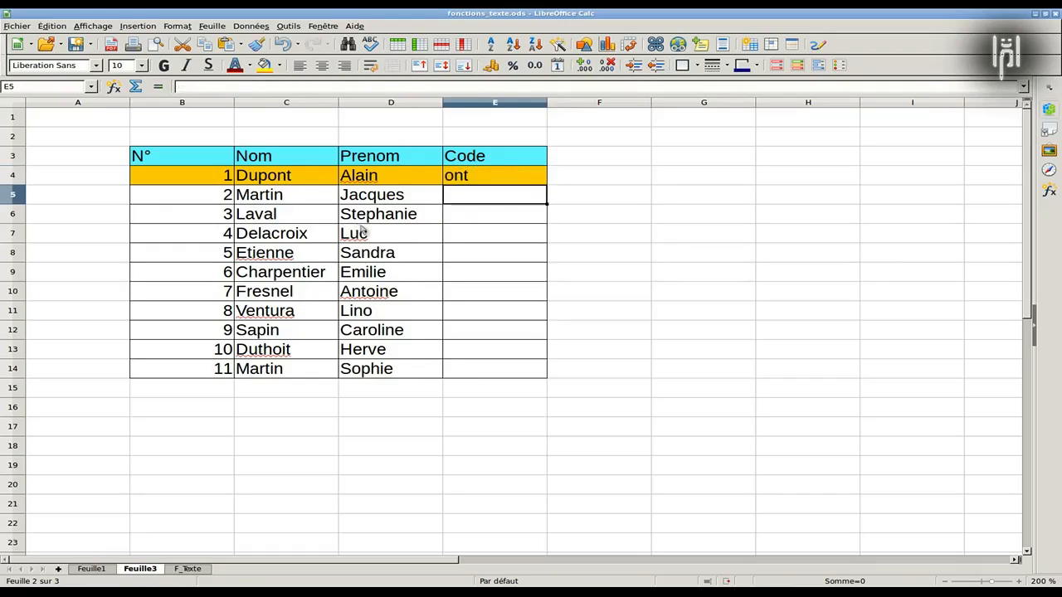
key("Up")
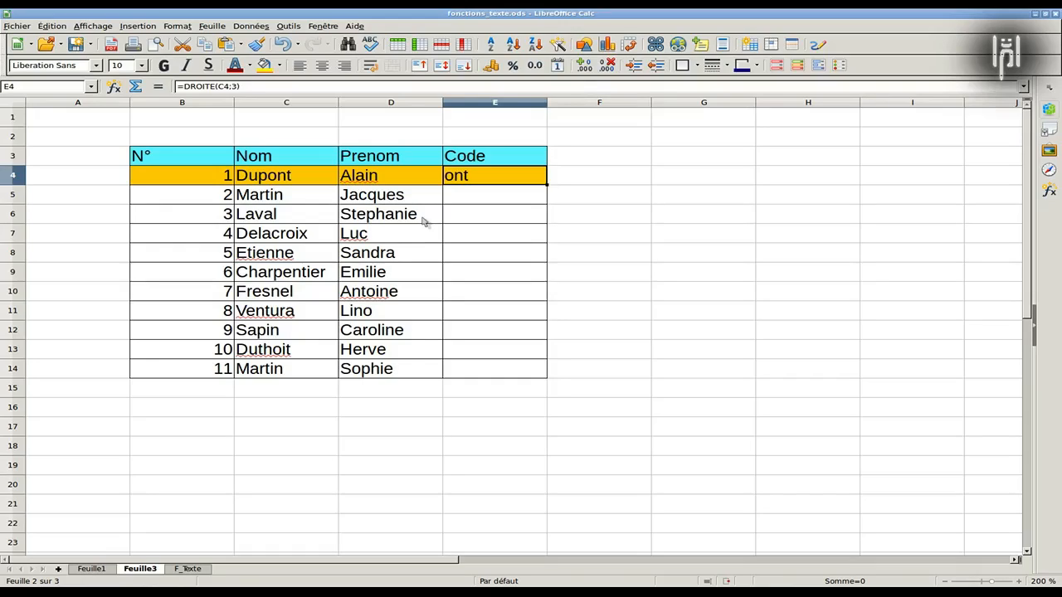
key("Delete")
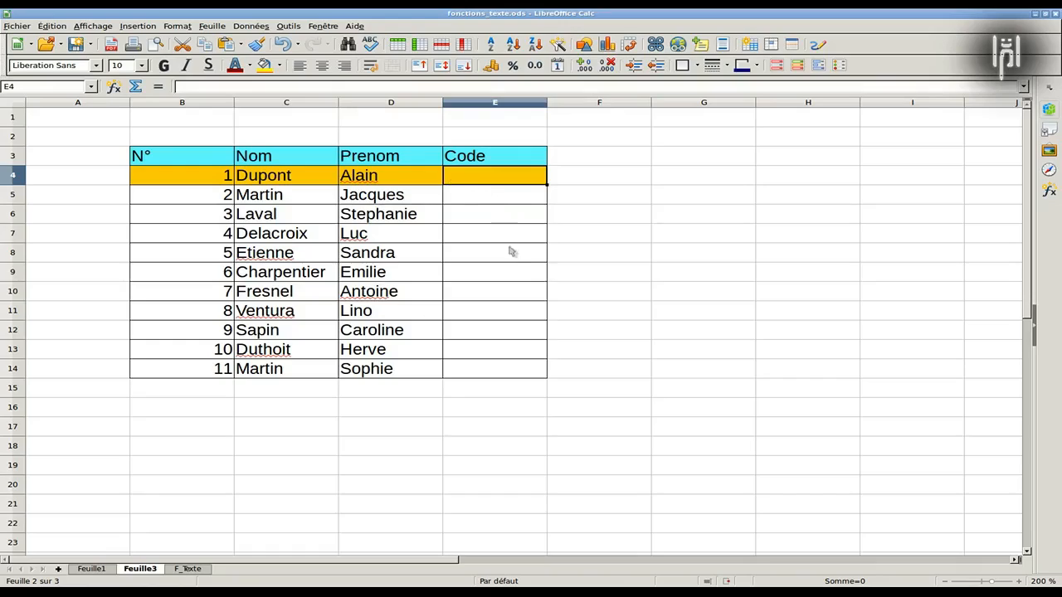
Step: Change the heading in cell E3 to Nom propre
left_click(484, 161)
type("N")
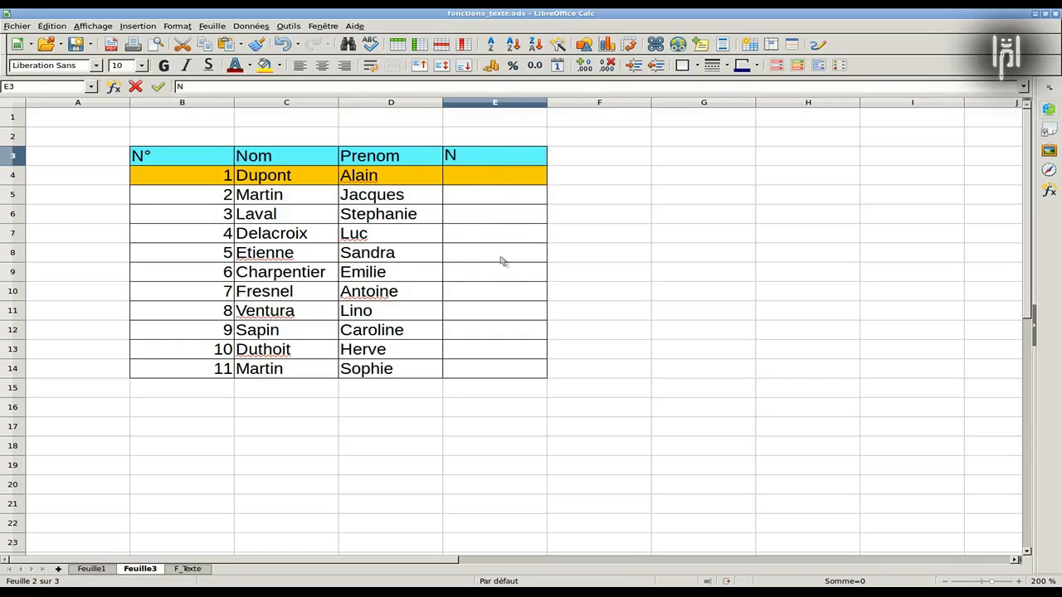
type("om pre")
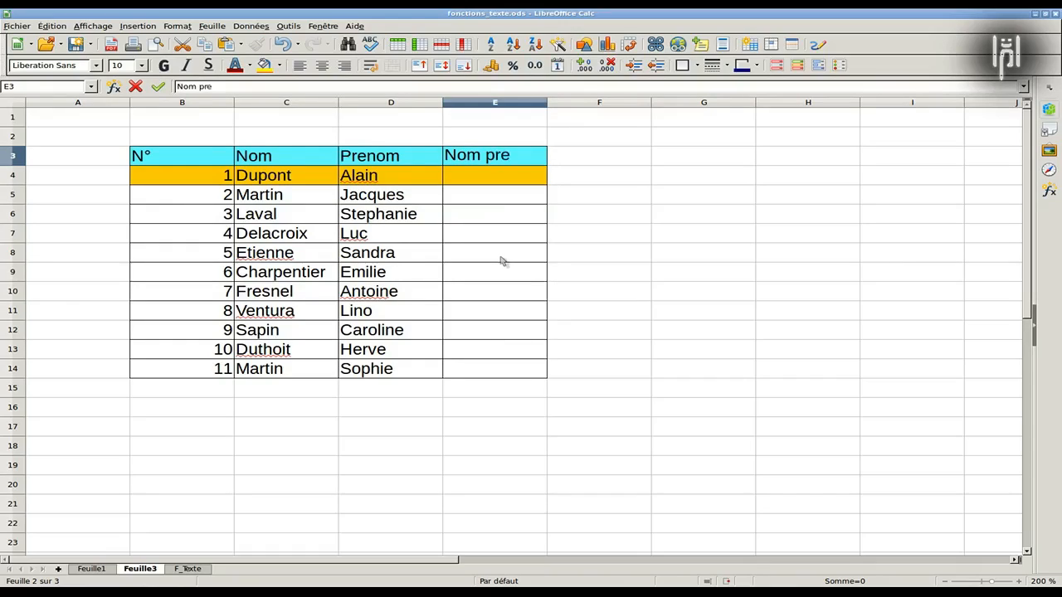
type("oopre")
key("Return")
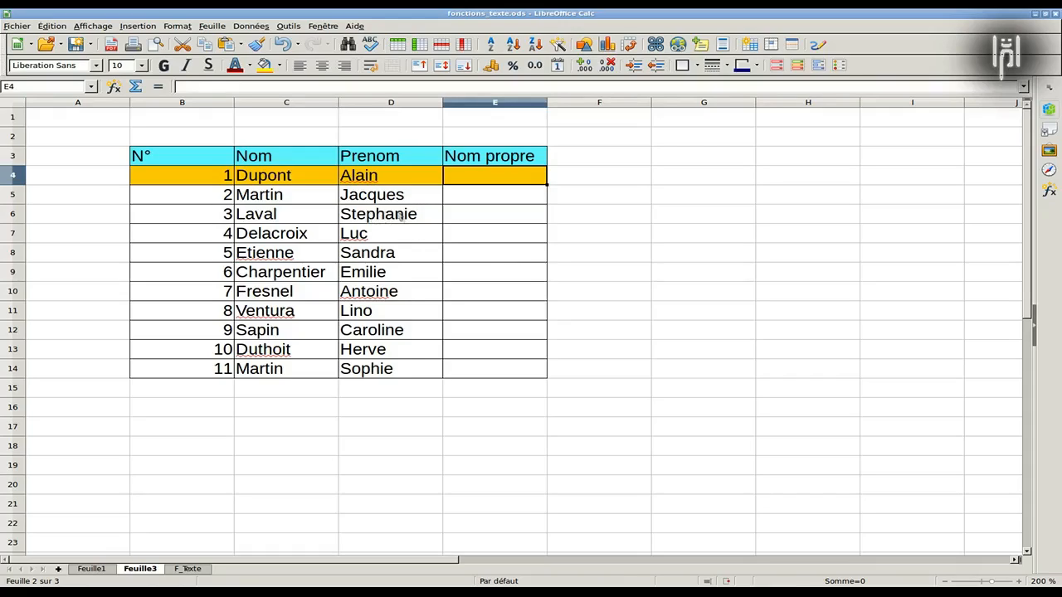
Step: Rewrite the last name in C4 and the first name in D4 entirely in lowercase
left_click(262, 184)
type("dupon")
key("Tab")
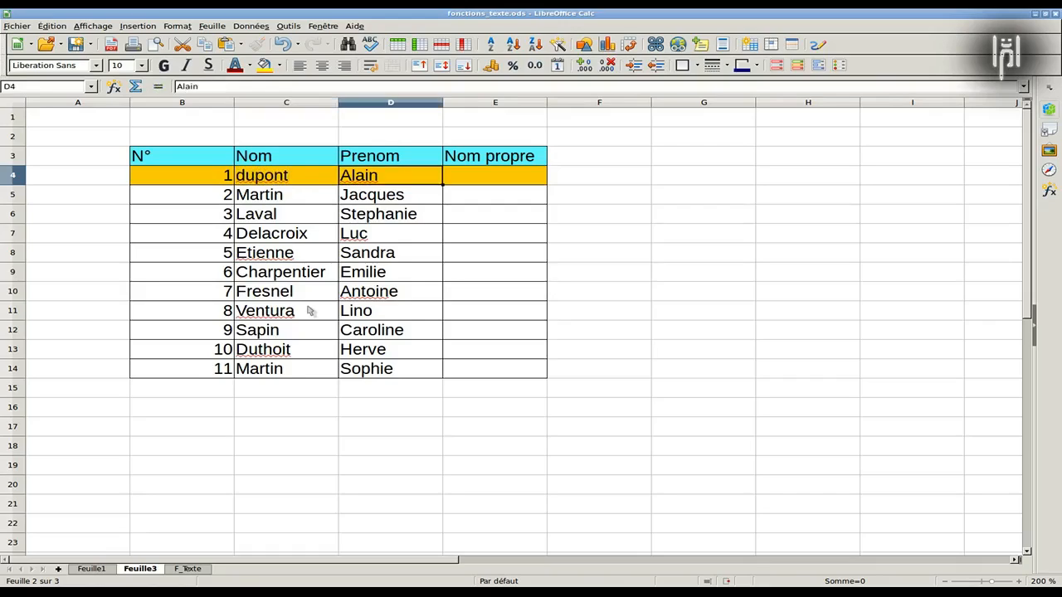
type("alai")
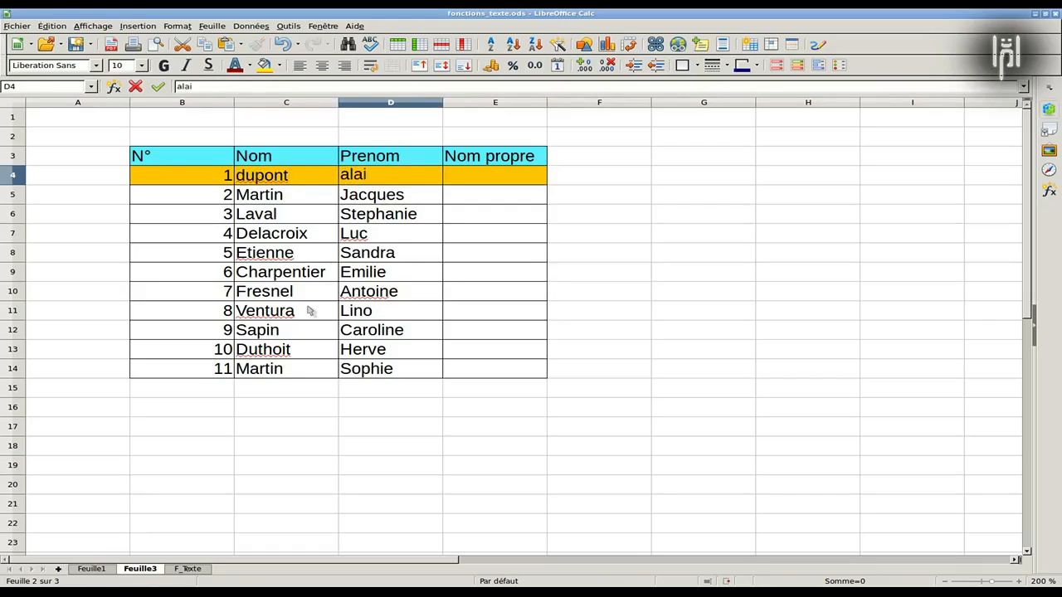
type("n")
key("Return")
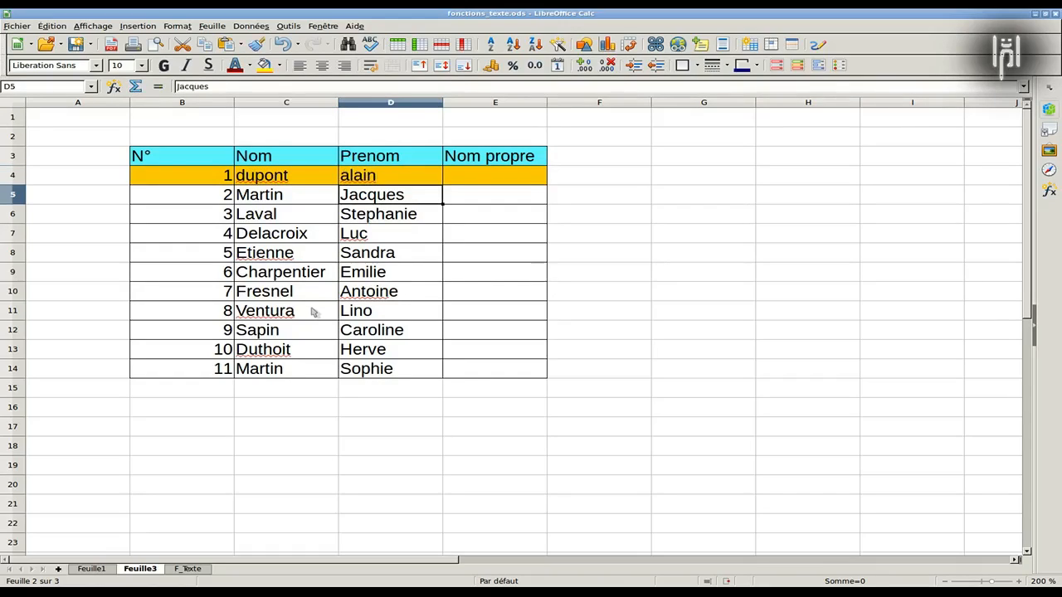
Step: Start a formula in cell E4 with CONCATENER, nesting NOMPROPRE on the Nom value in C4 as its first text
left_click(459, 183)
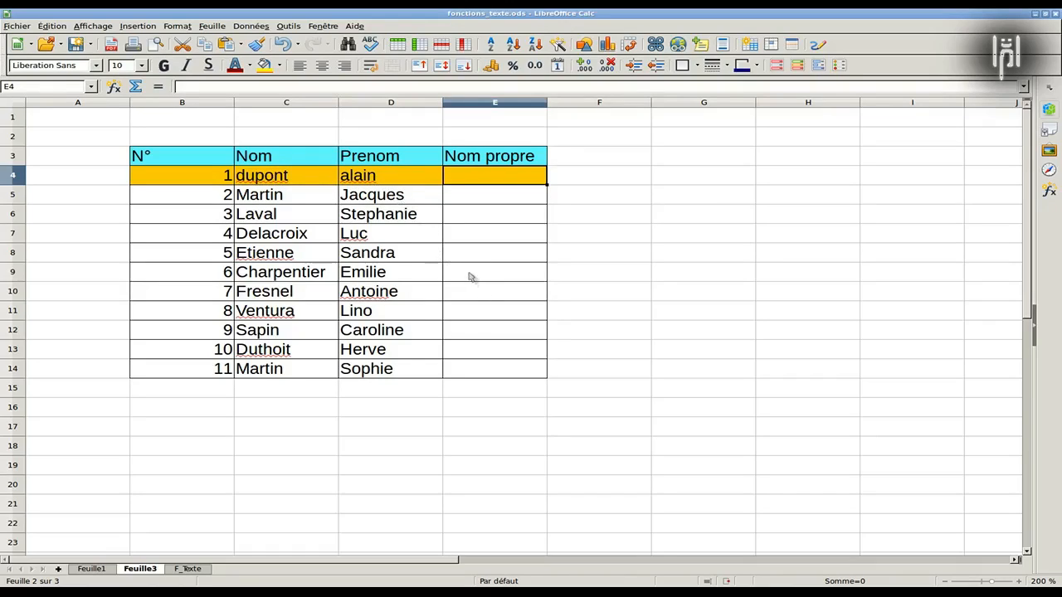
type("=cont")
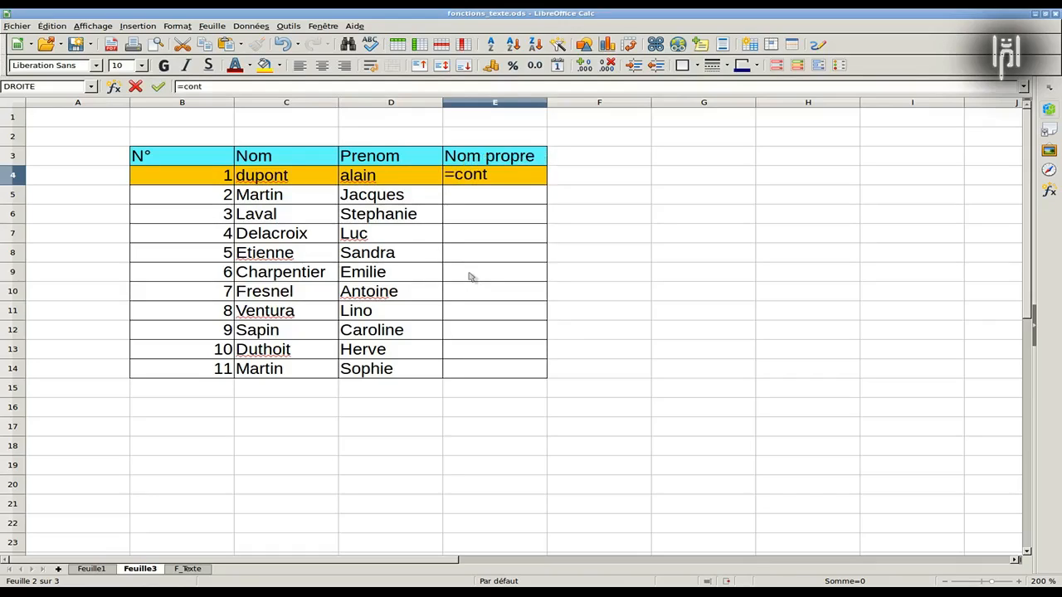
key("BackSpace")
type("ca")
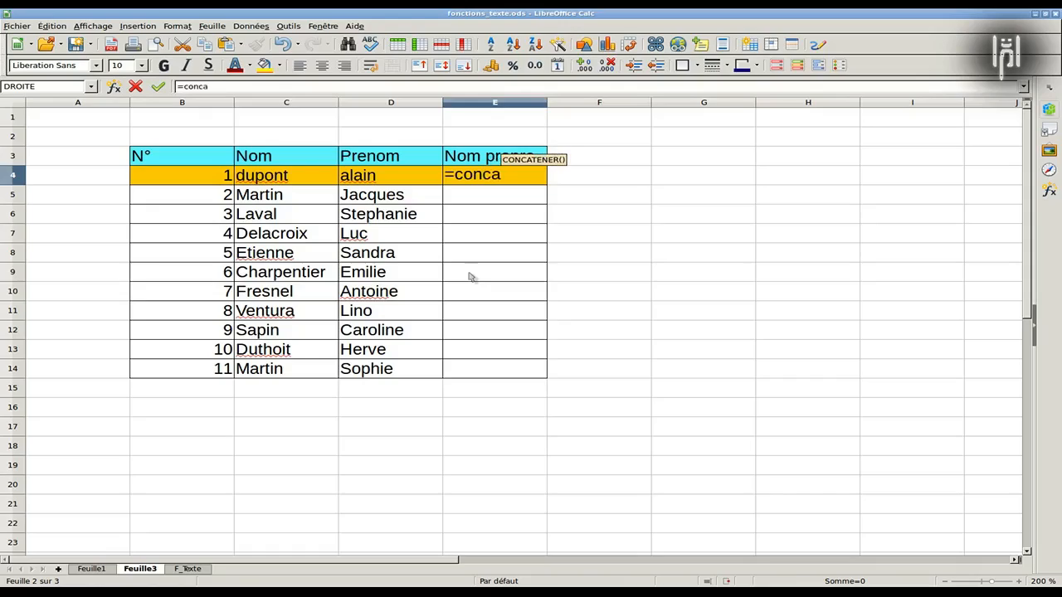
type("tener(")
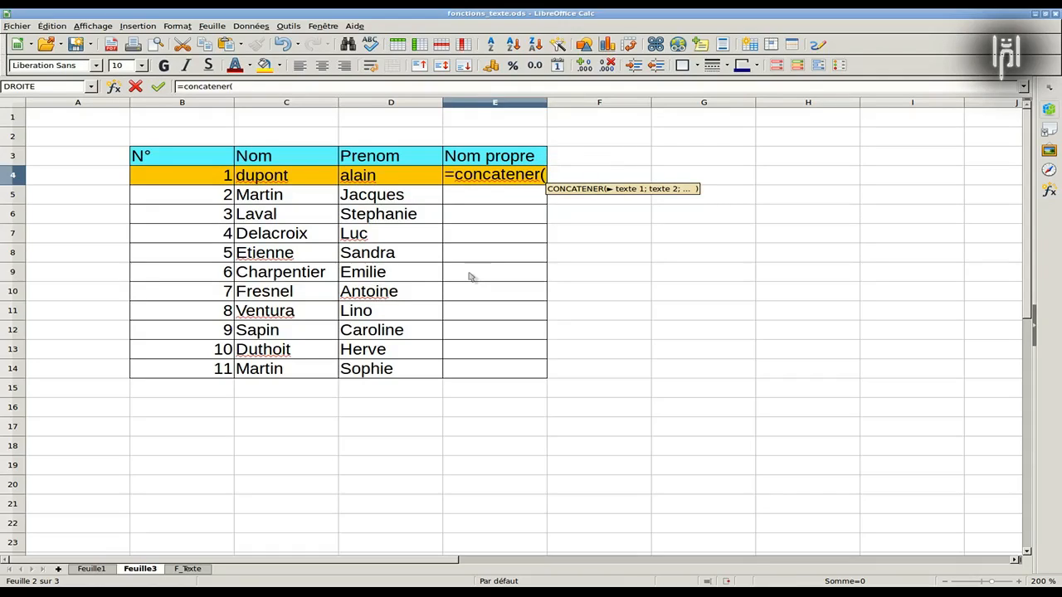
type("nompropt")
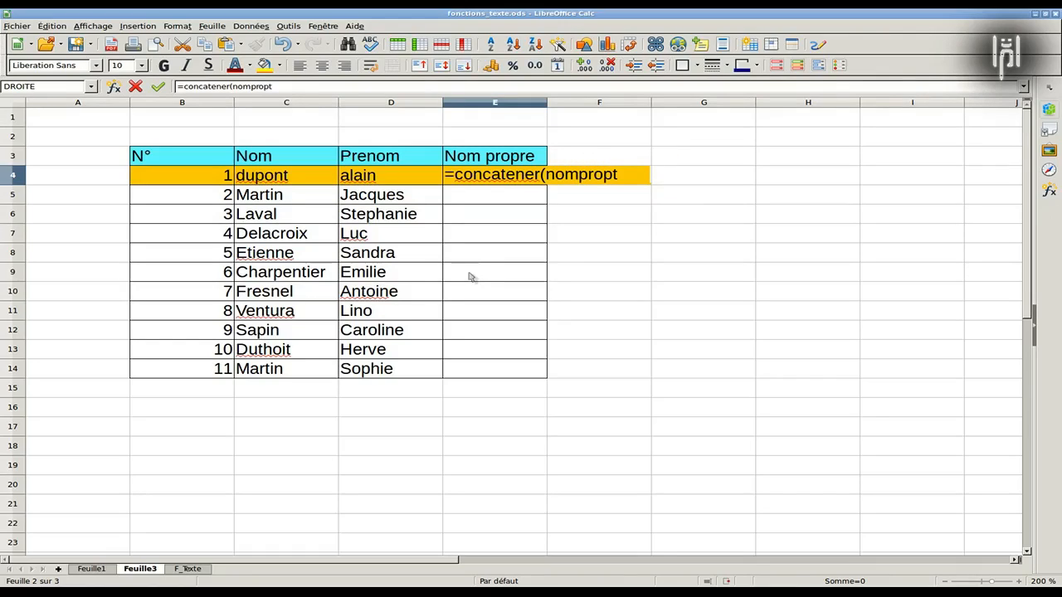
key("BackSpace")
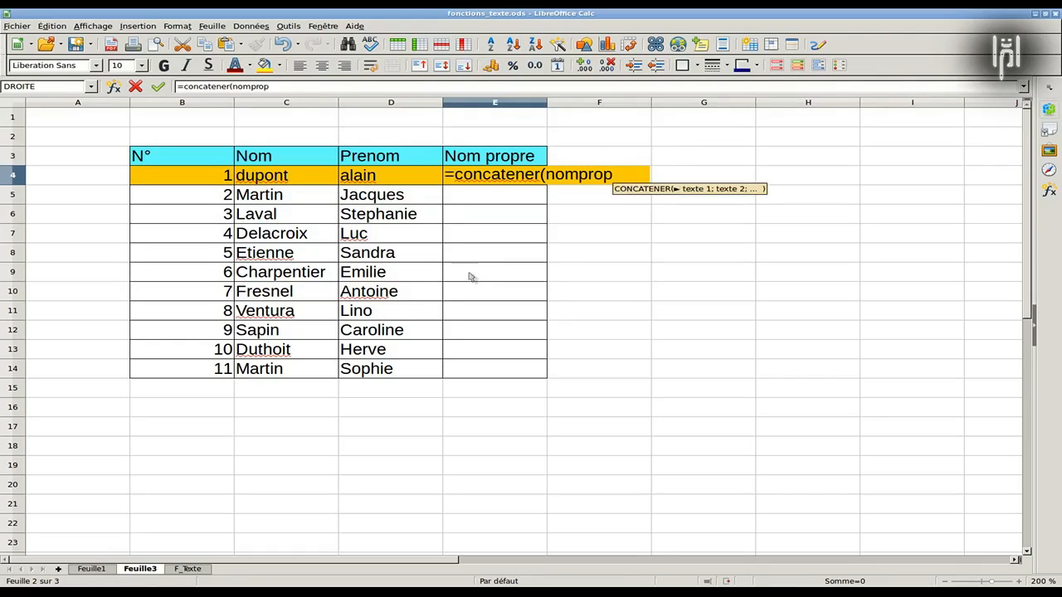
type("re(")
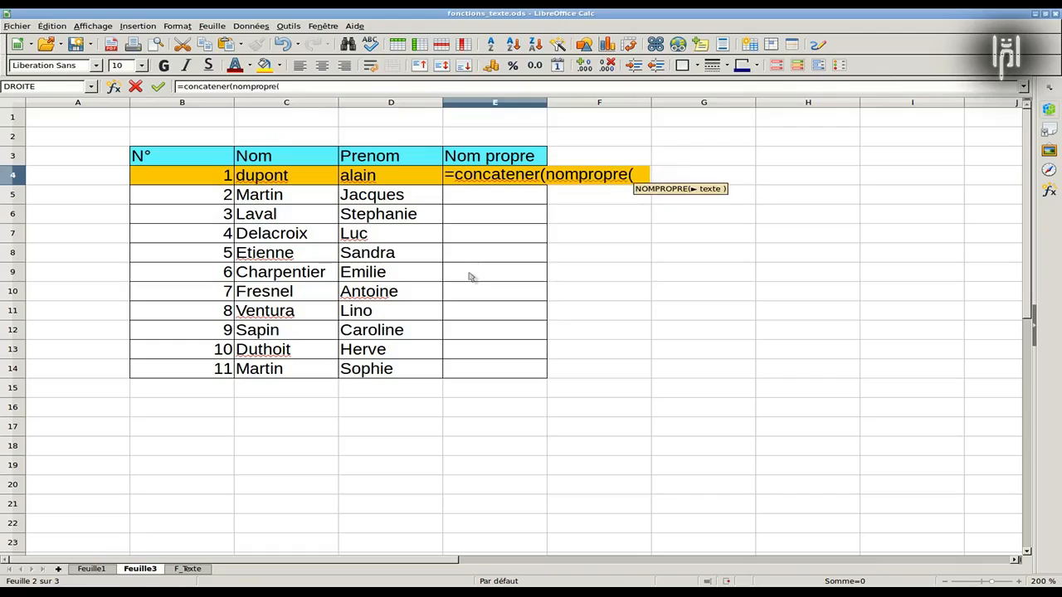
left_click(277, 180)
Step: Extend the E4 formula with a quoted space and NOMPROPRE(D4), separating the arguments with semicolons
type(";")
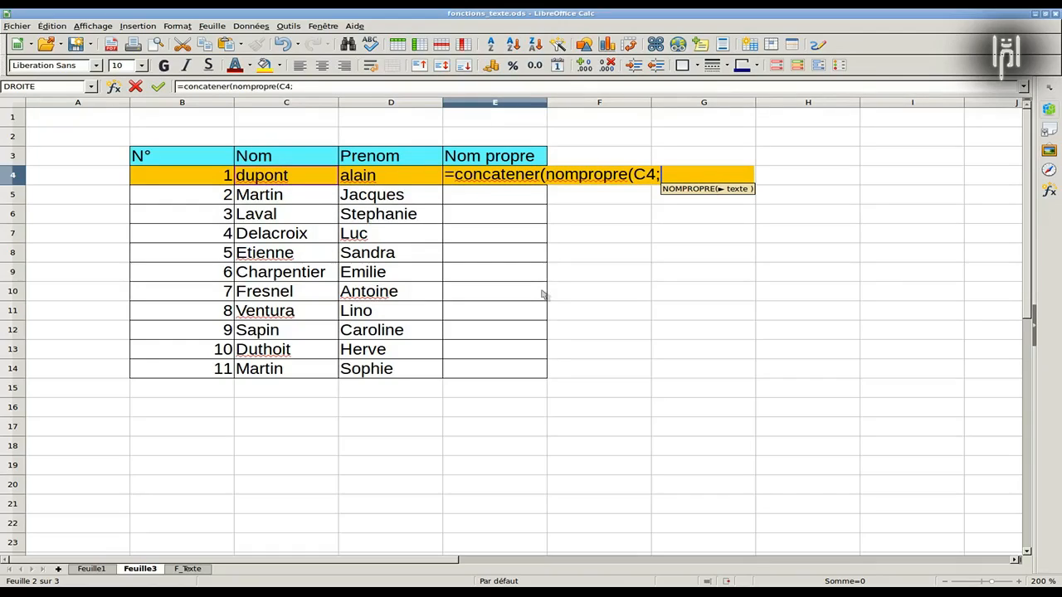
type("\"")
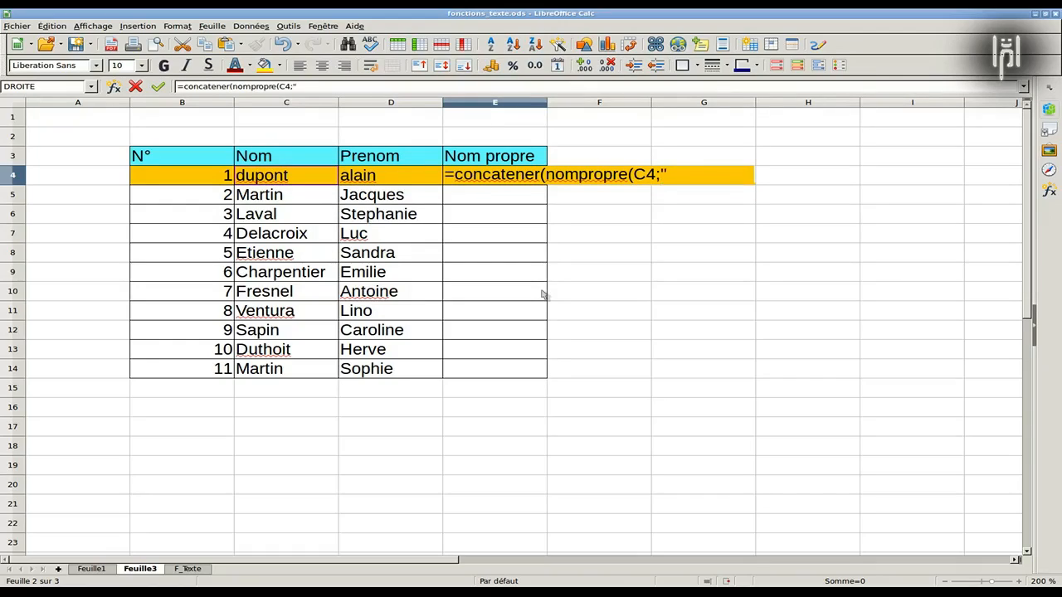
type(" \"")
type(";")
type("nompro")
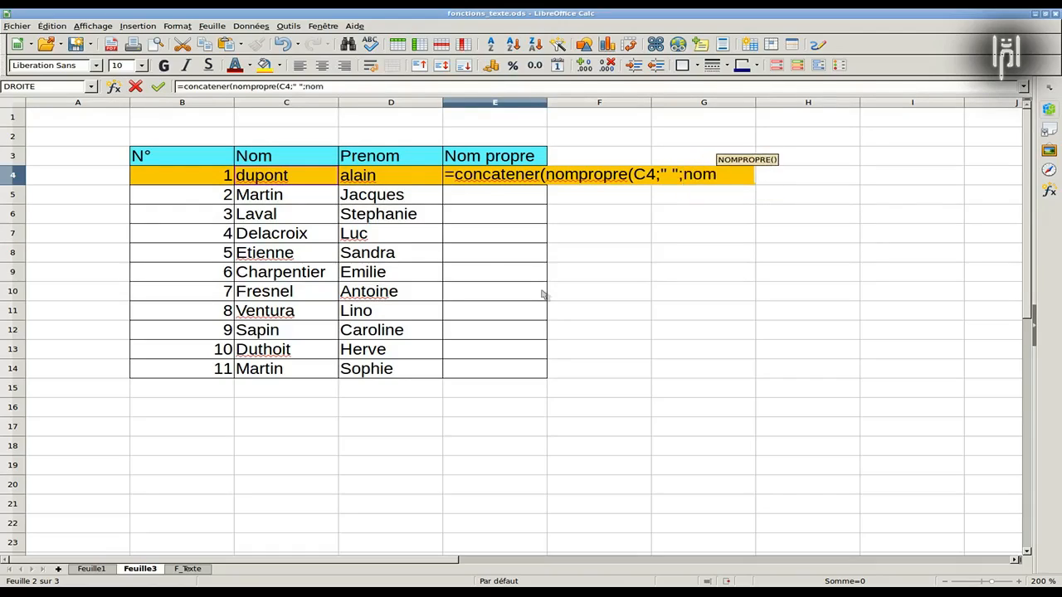
type("pre(")
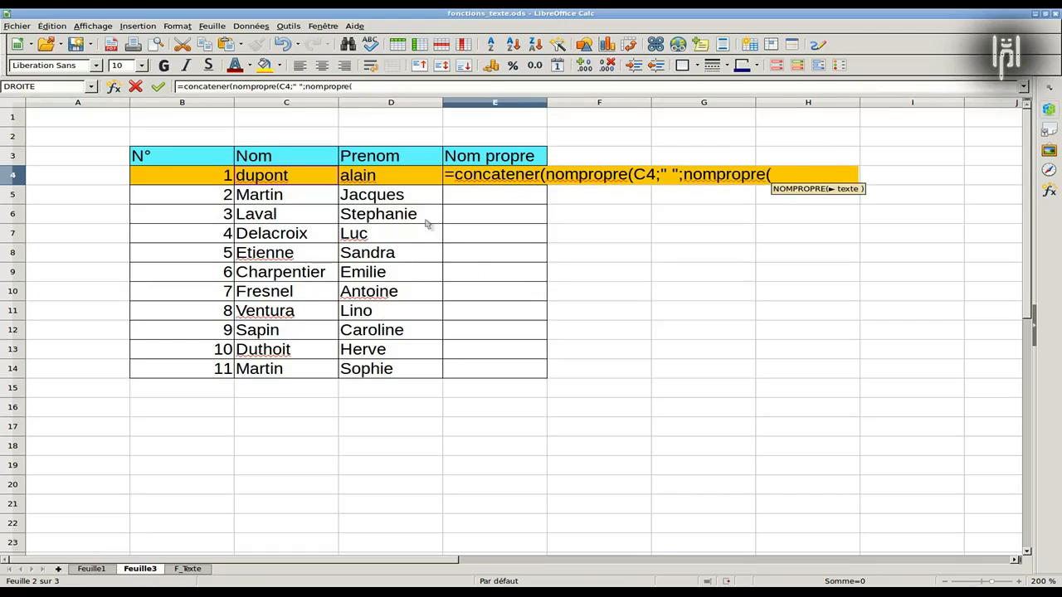
left_click(380, 184)
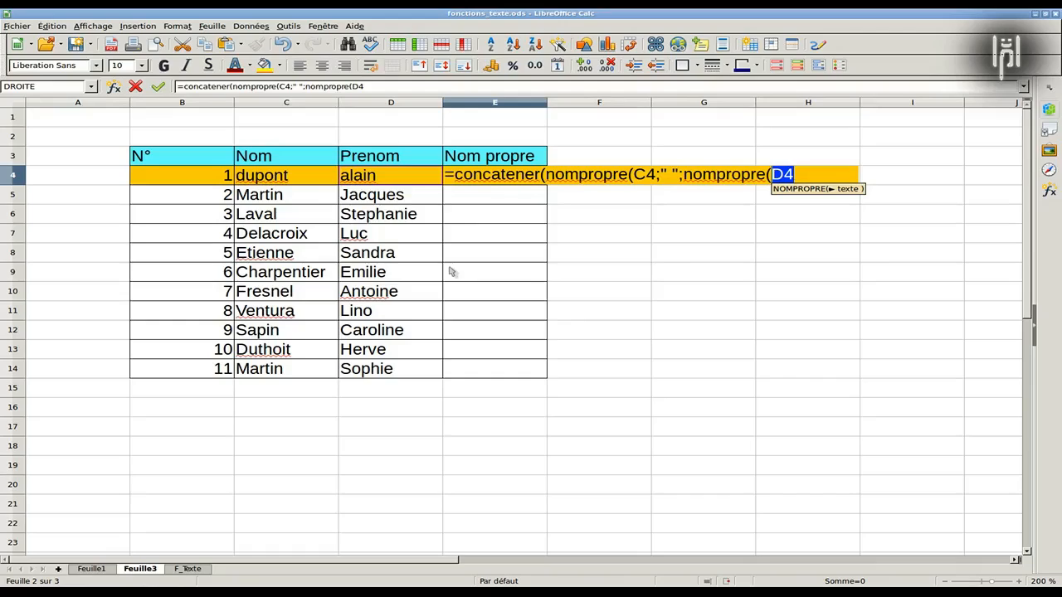
type(")")
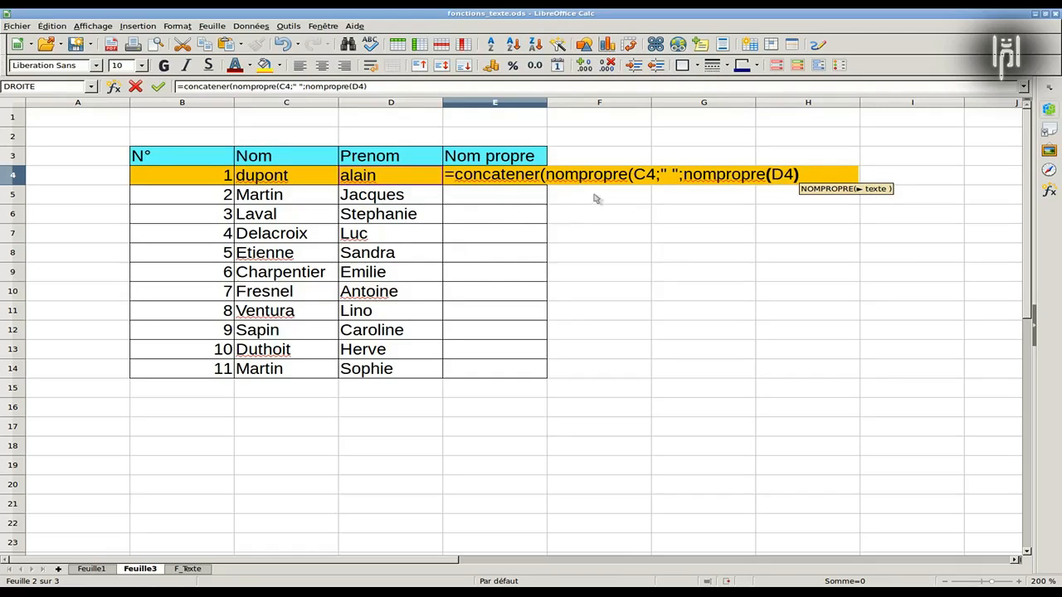
Step: Close the first NOMPROPRE after C4 and complete the formula as =CONCATENER(NOMPROPRE(C4);" ";NOMPROPRE(D4))
left_click(655, 175)
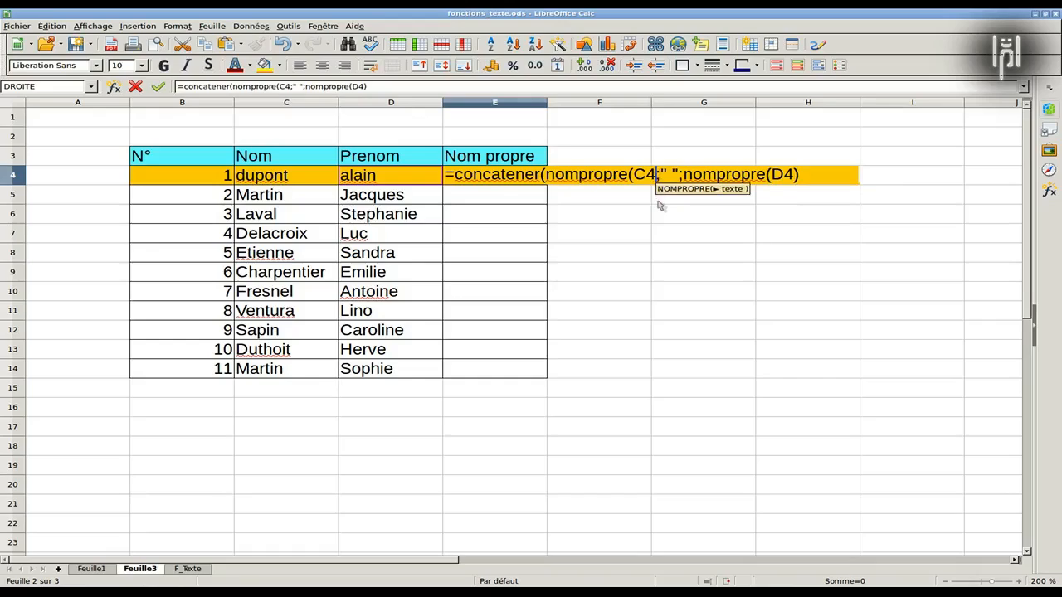
type(")")
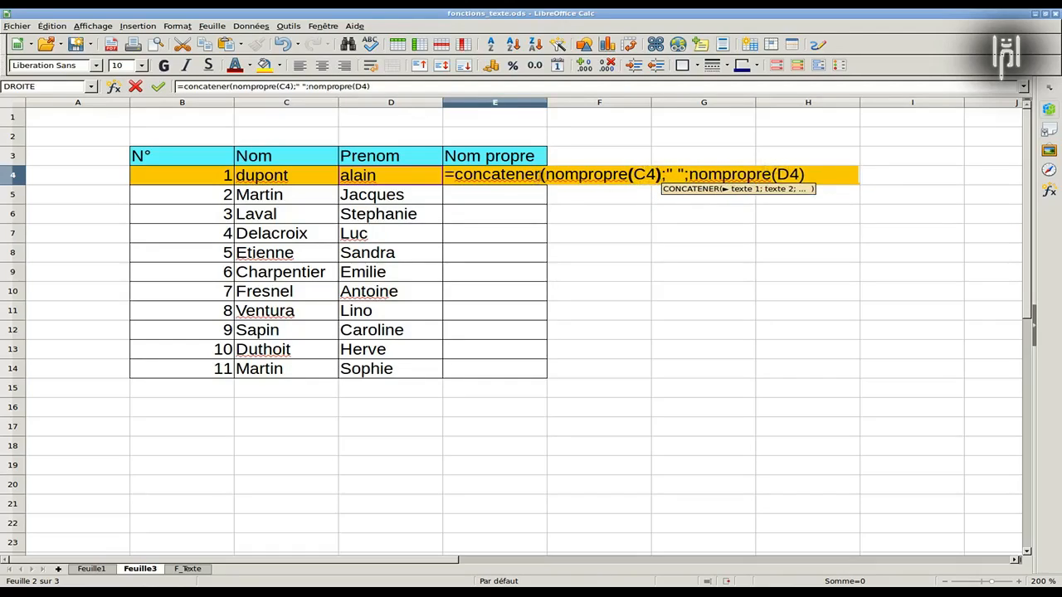
type(")")
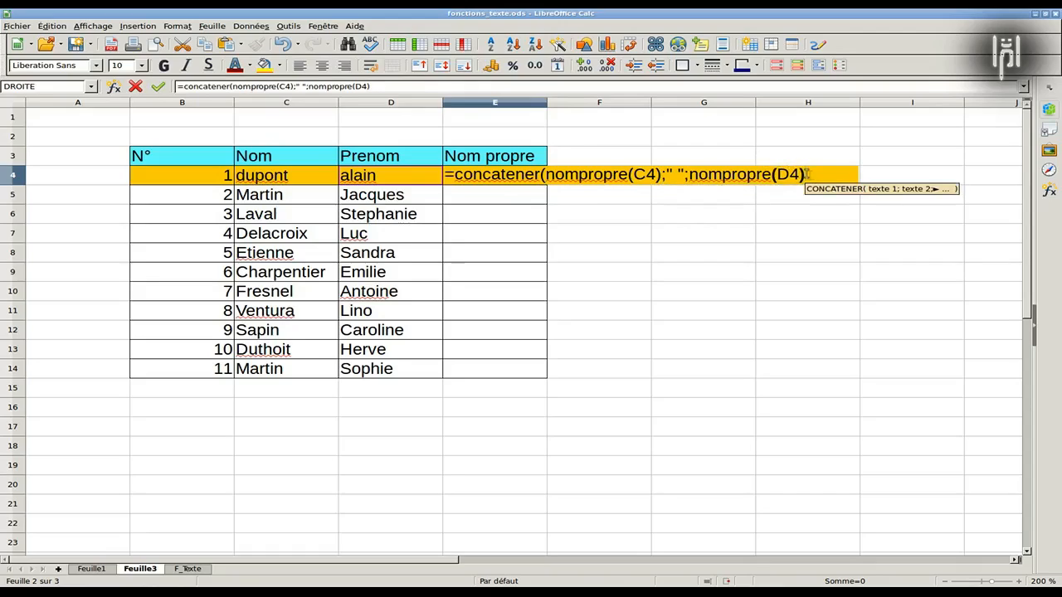
key("Return")
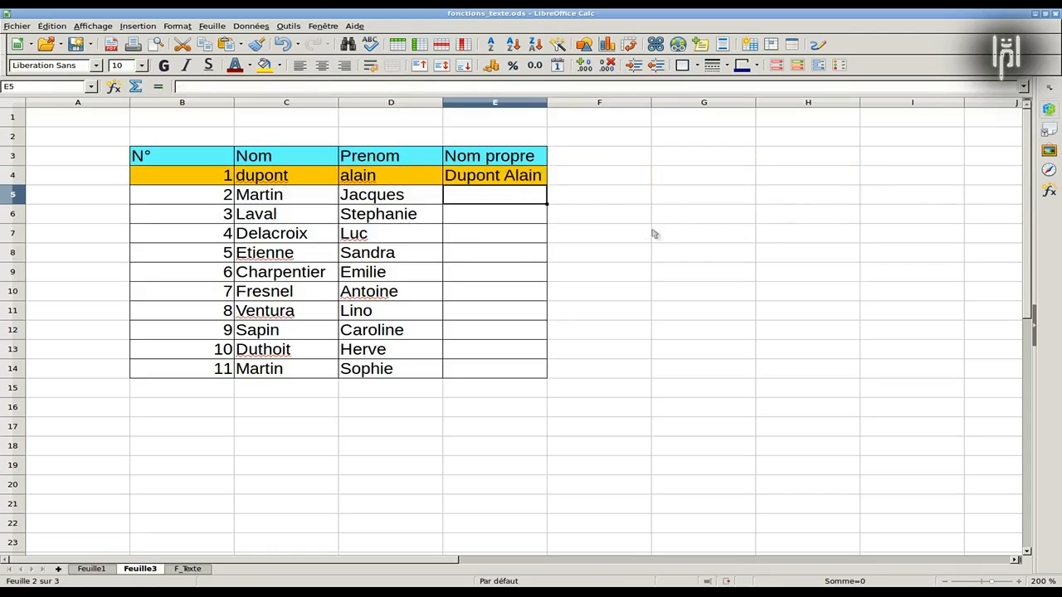
Step: Fill the E4 formula down the Nom propre column to cell E14
left_click(544, 184)
double_click(544, 183)
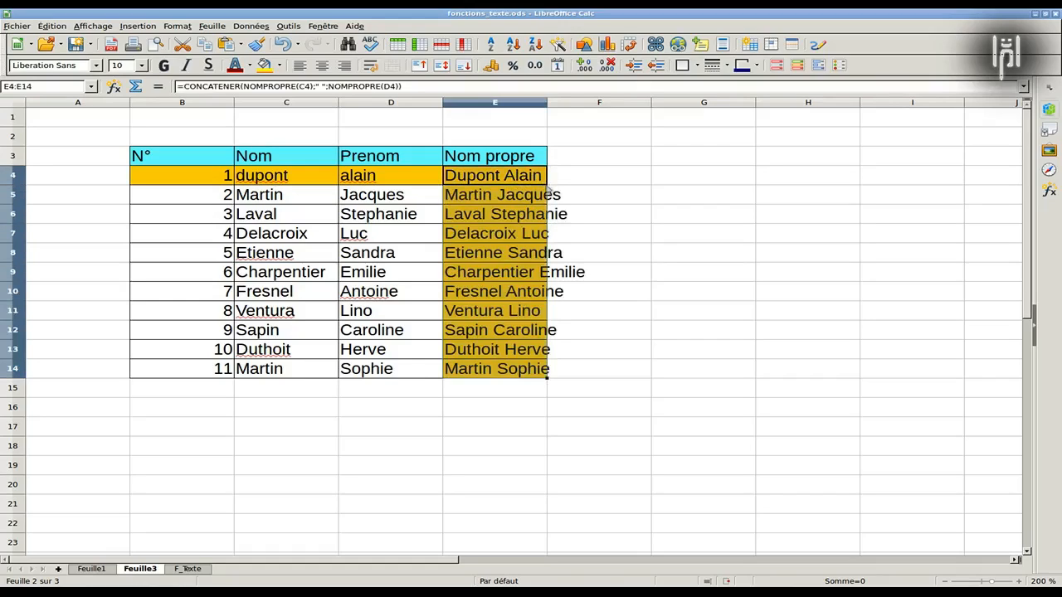
left_click(518, 217)
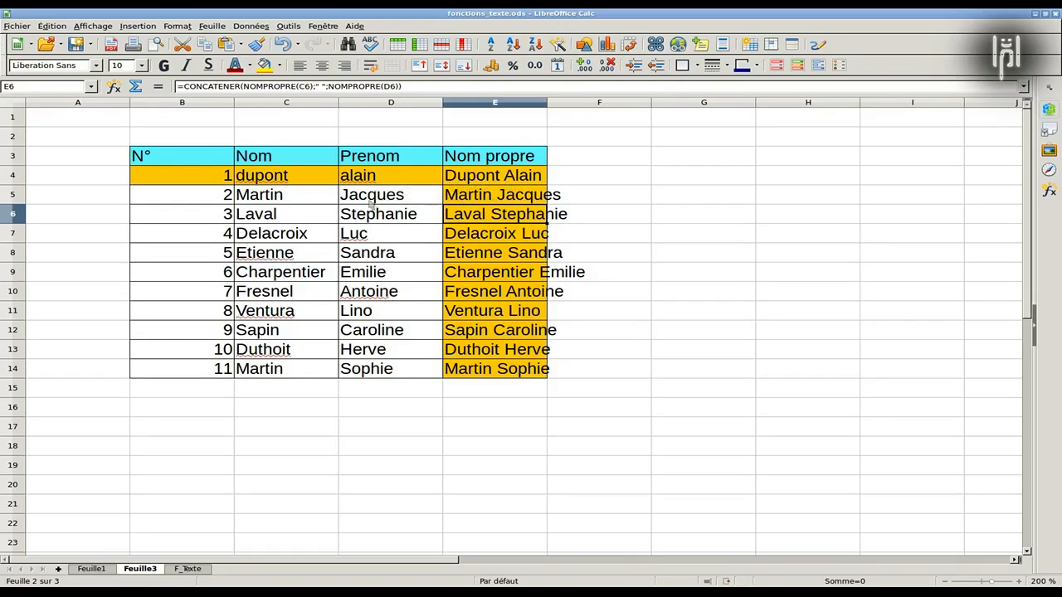
Step: Rewrite the last name in C5 and the first name in D5 entirely in lowercase
left_click(261, 203)
double_click(247, 197)
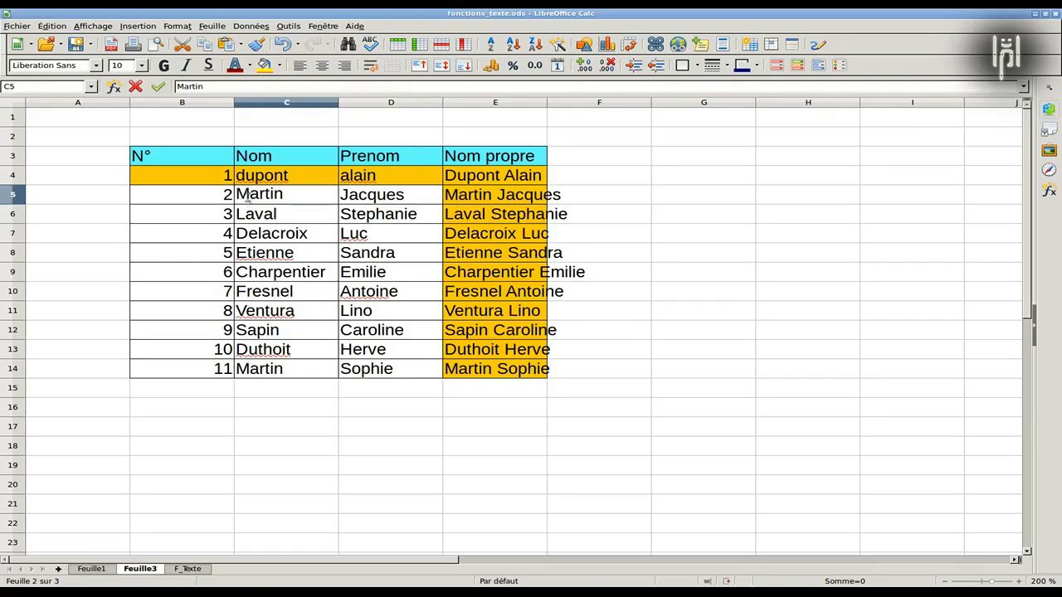
key("BackSpace")
type("m")
key("Return")
left_click(348, 197)
double_click(352, 197)
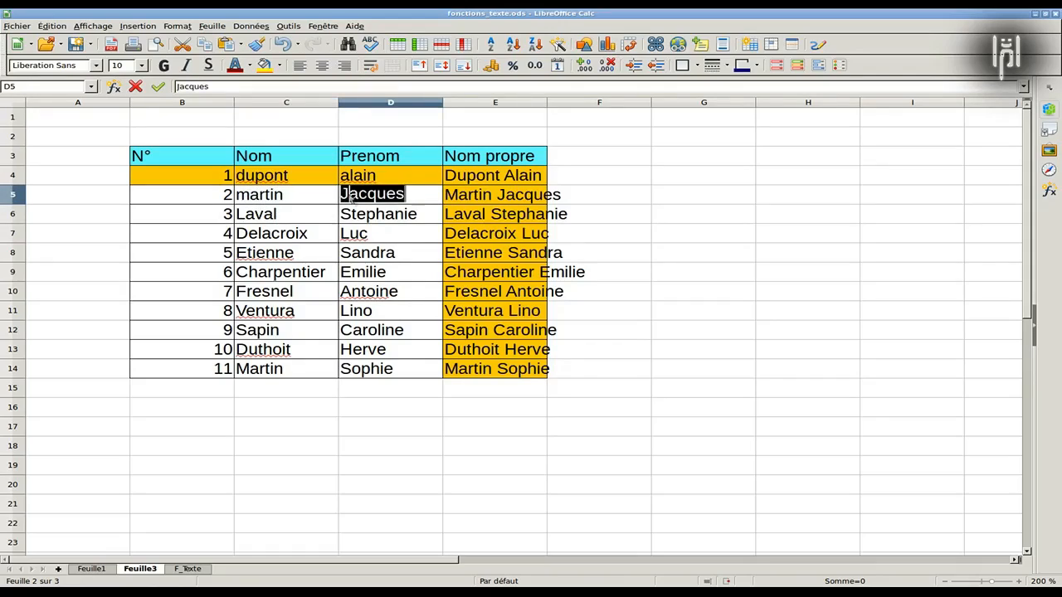
key("BackSpace")
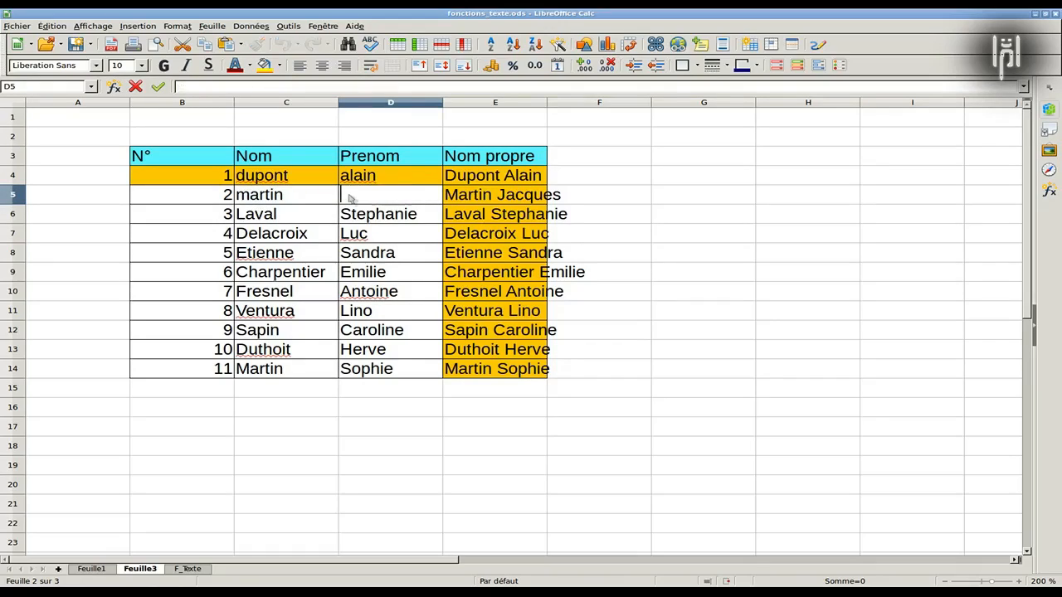
type("jacques")
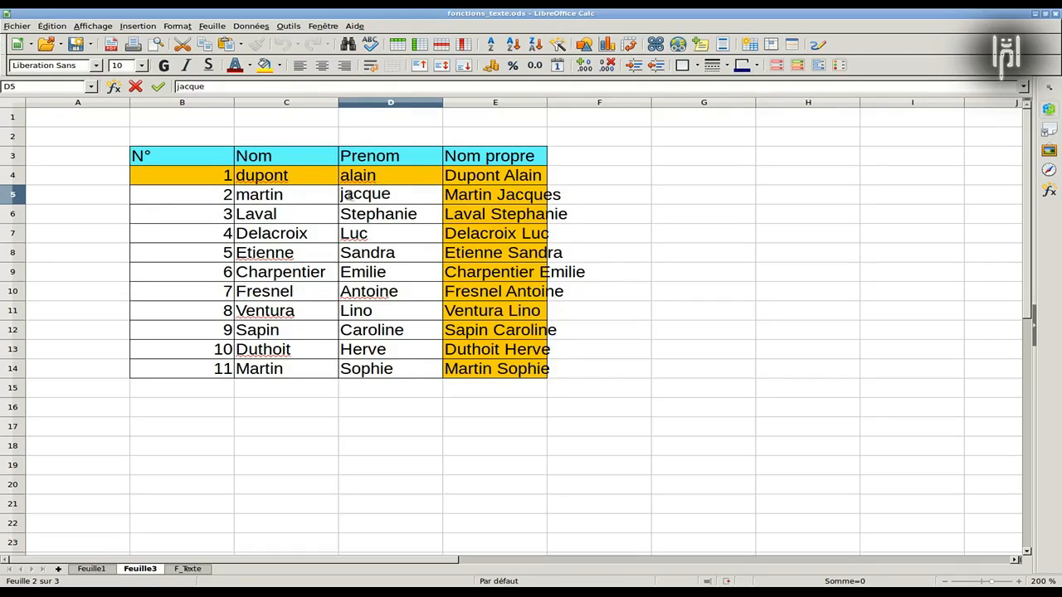
key("Return")
Step: Clear the contents of E6:E14 and review the CONCATENER formula in E4 without changing it
left_click_drag(485, 217, 497, 379)
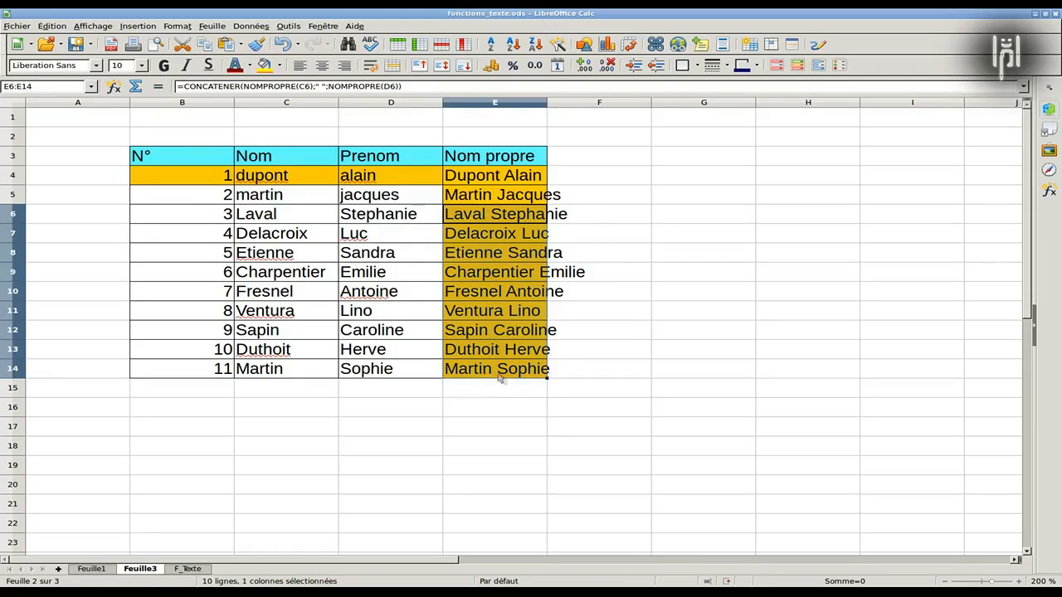
key("Delete")
left_click(460, 176)
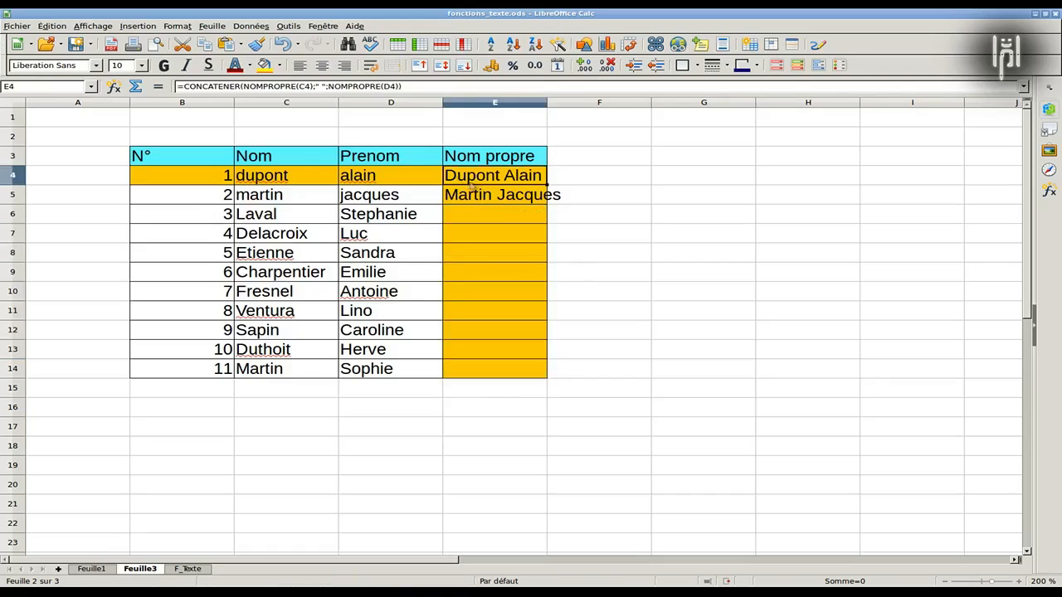
double_click(469, 178)
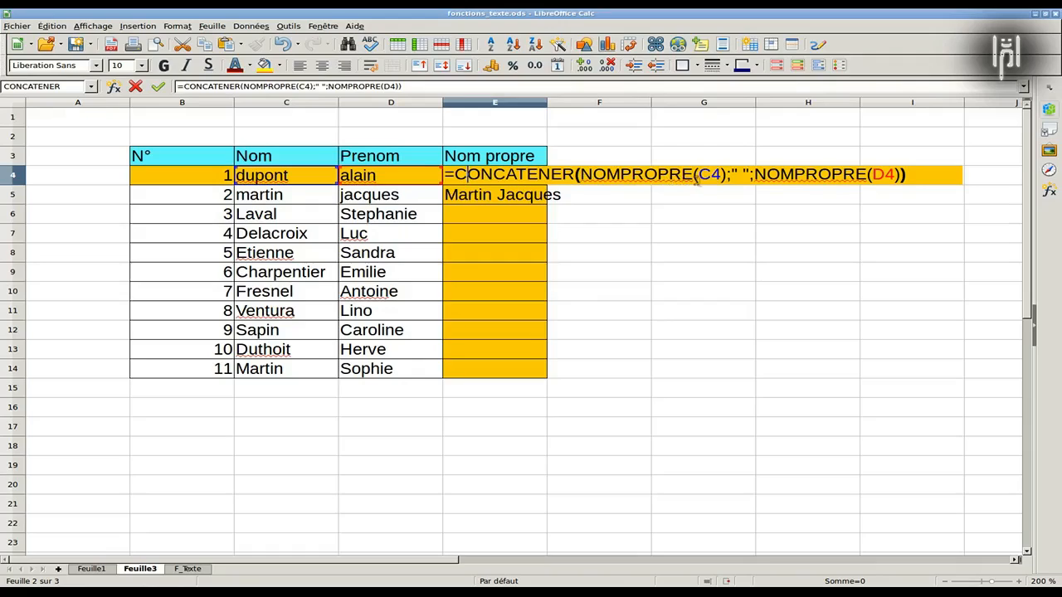
key("Return")
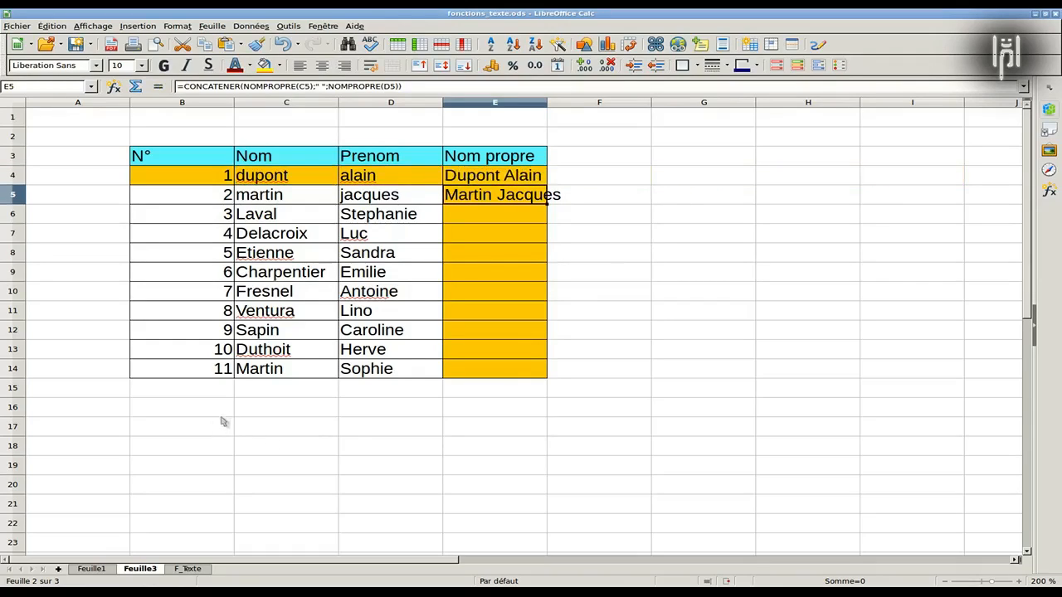
Step: Enter the sentence "il est 5 heures, paris s'éveille" in cell C16
left_click(252, 411)
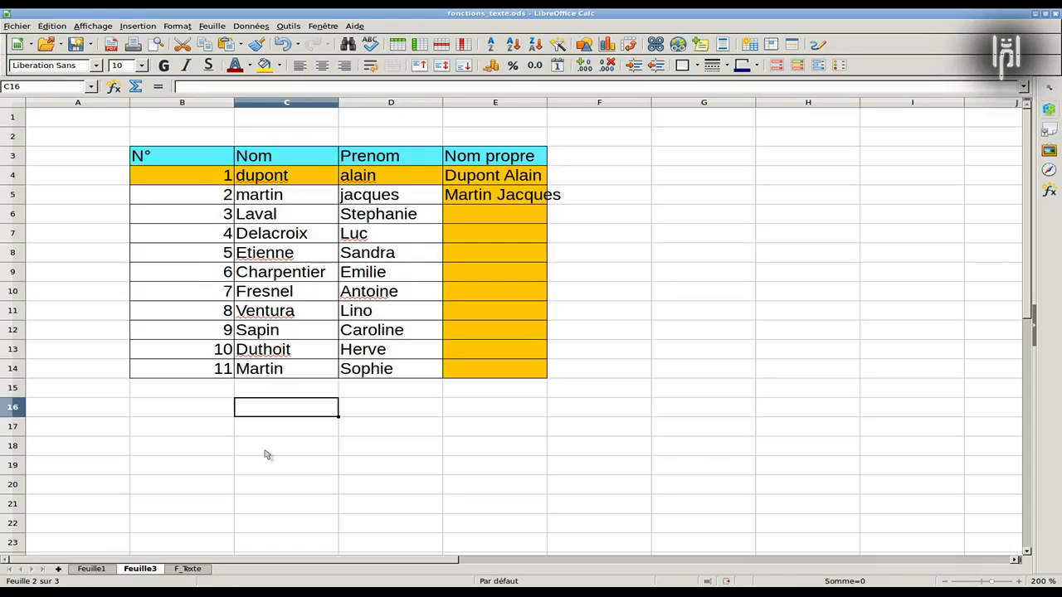
type("il est")
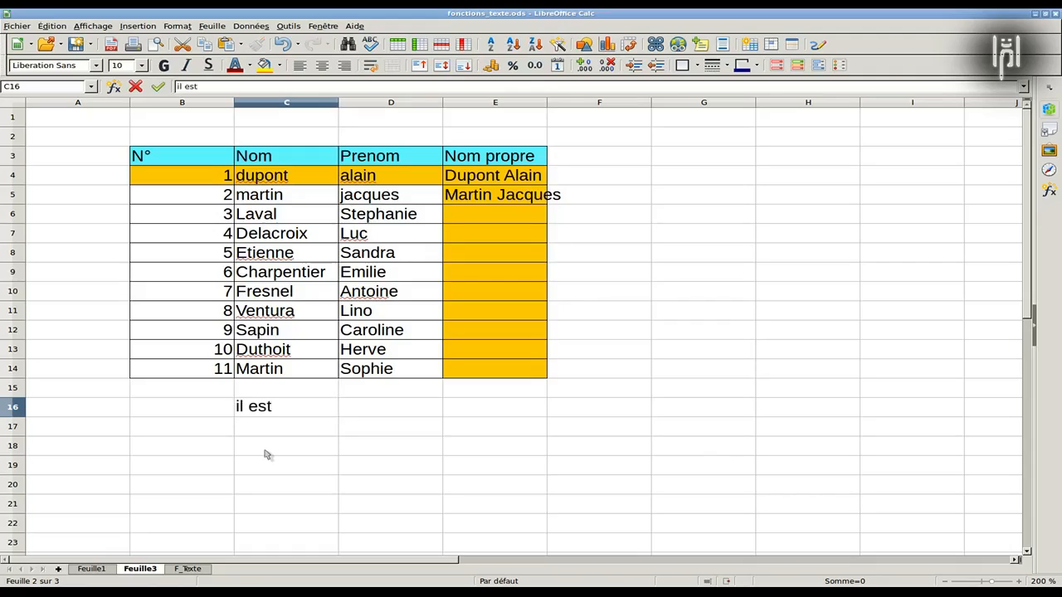
type(" 5 heures, pa")
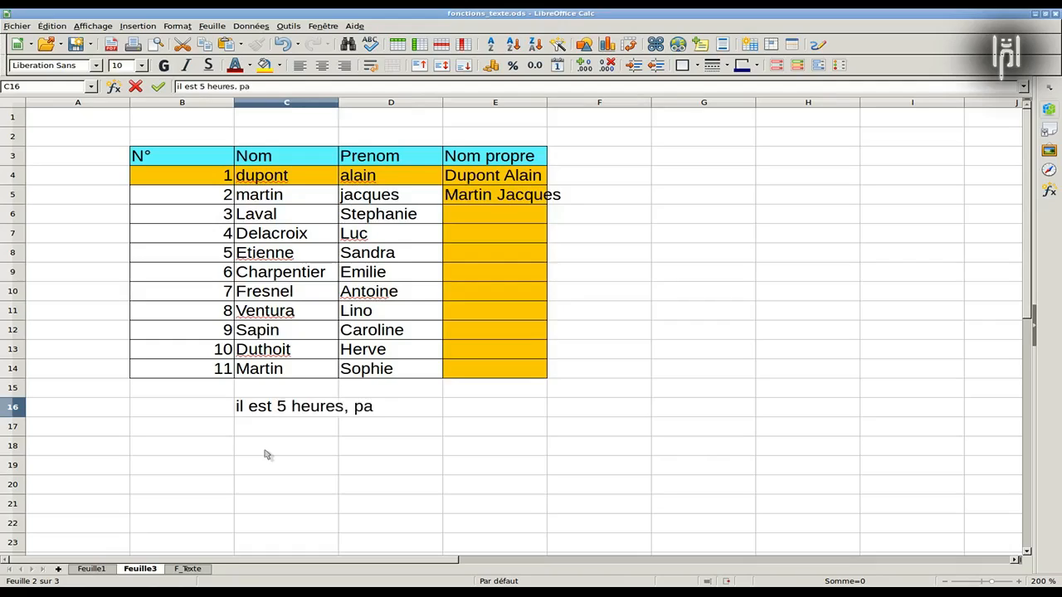
type("ris s'éveille")
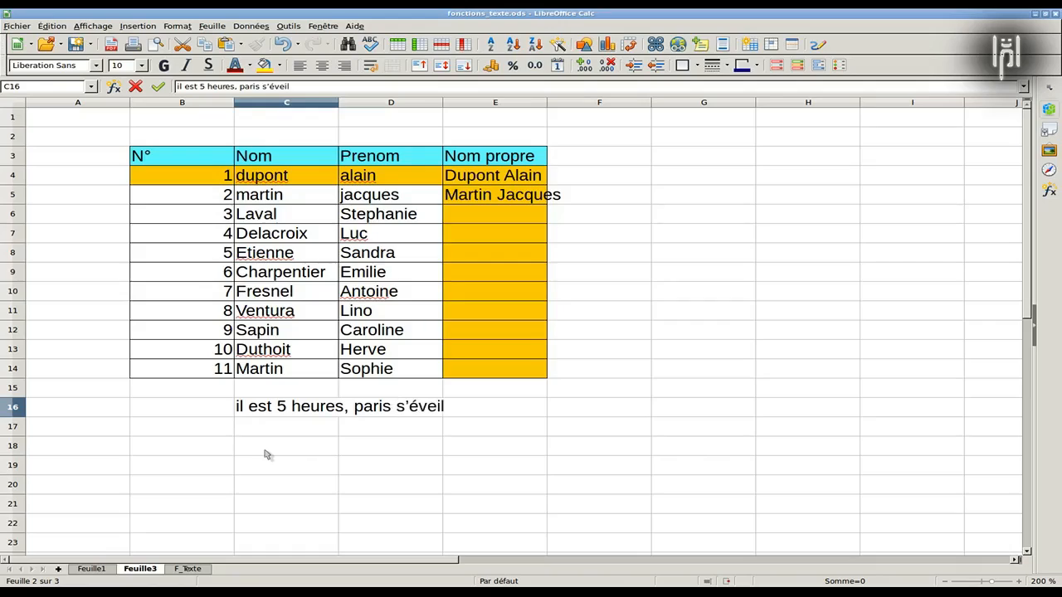
key("Return")
Step: Enter =NOMPROPRE(C16) in cell E16 to capitalize each word of the sentence
key("Up")
key("Right")
key("Right")
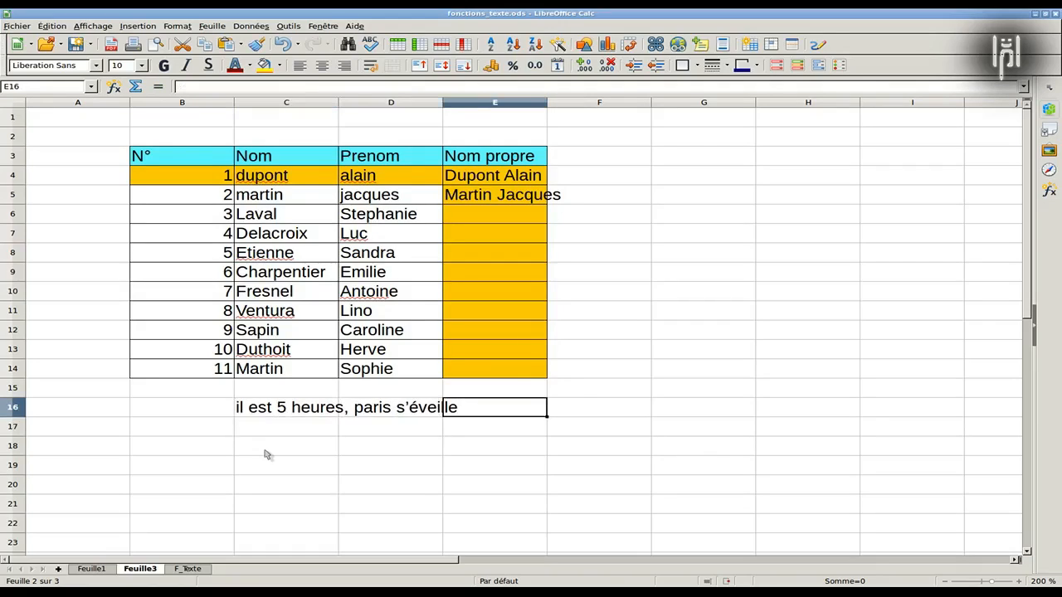
type("=nompropre(")
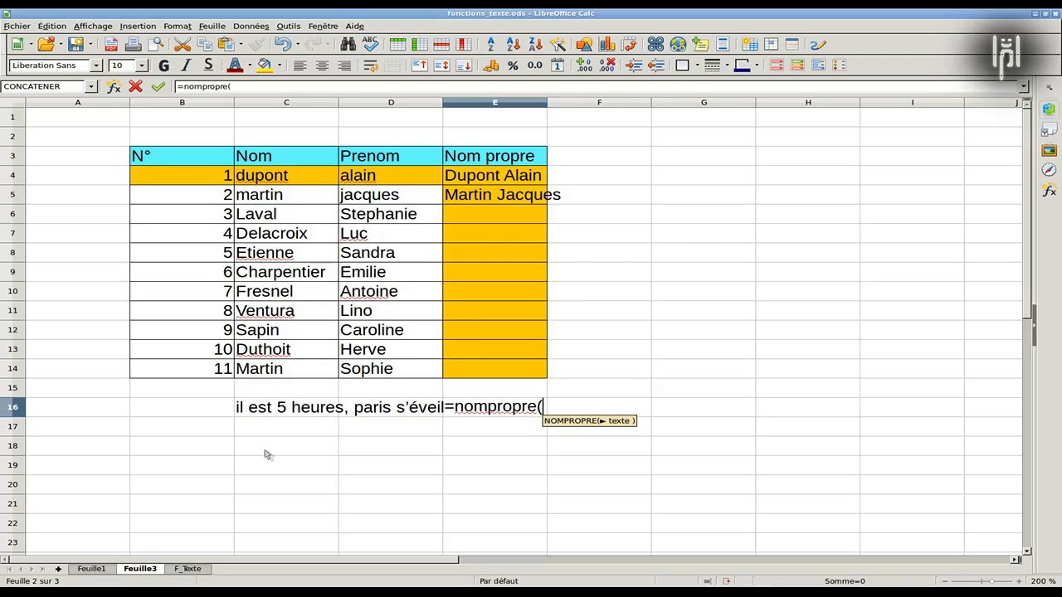
left_click(257, 411)
type(")")
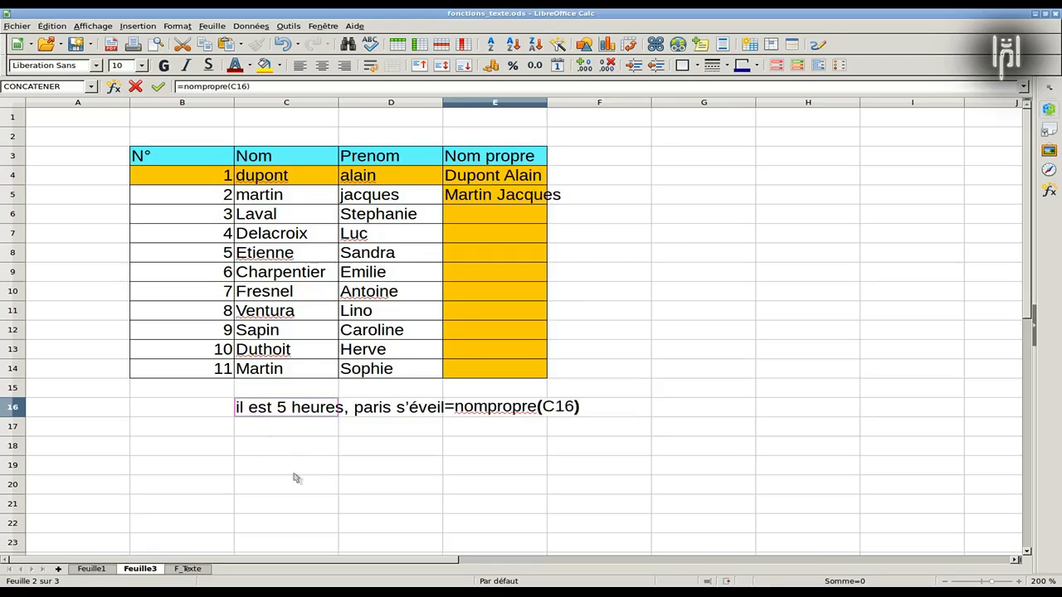
key("Return")
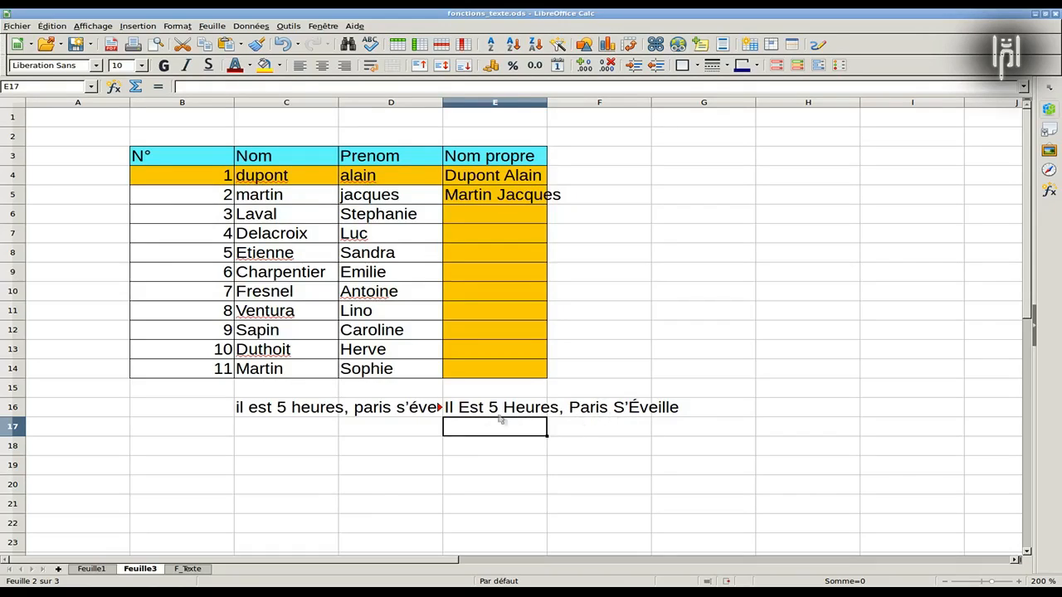
Step: Clear the NOMPROPRE formula in E16 and the sample sentence in C16
left_click(473, 414)
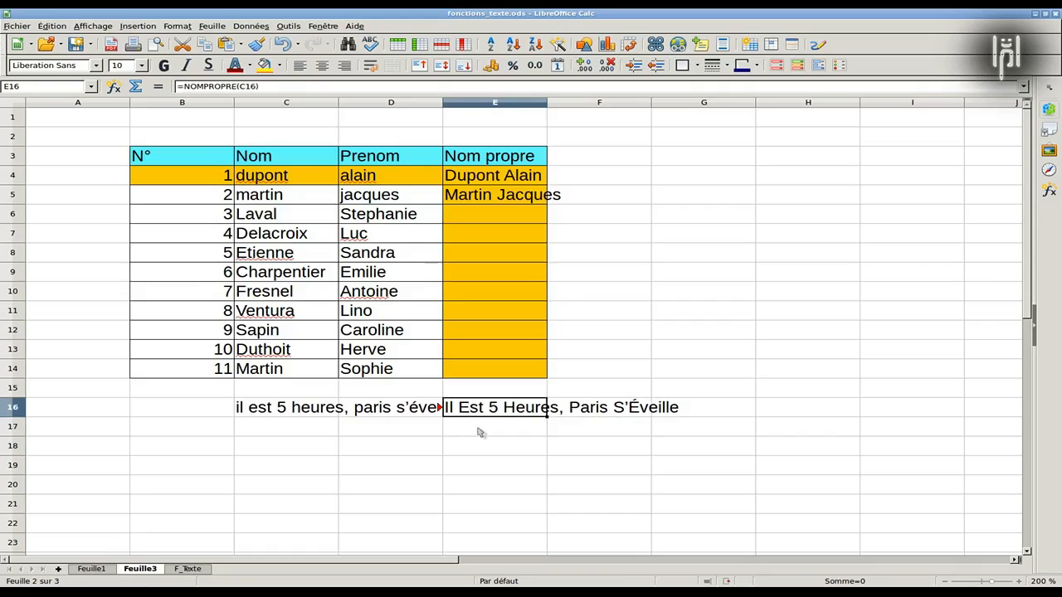
key("Delete")
key("Left")
key("Left")
key("Delete")
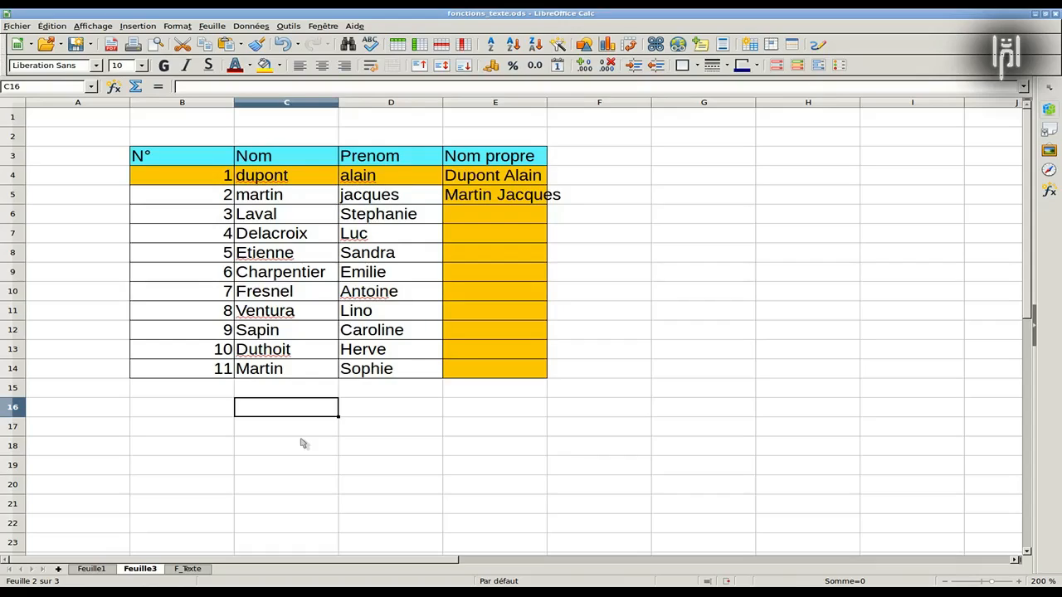
Step: Enter the text "Peugeot 405" in cell C16
type("Peugeot")
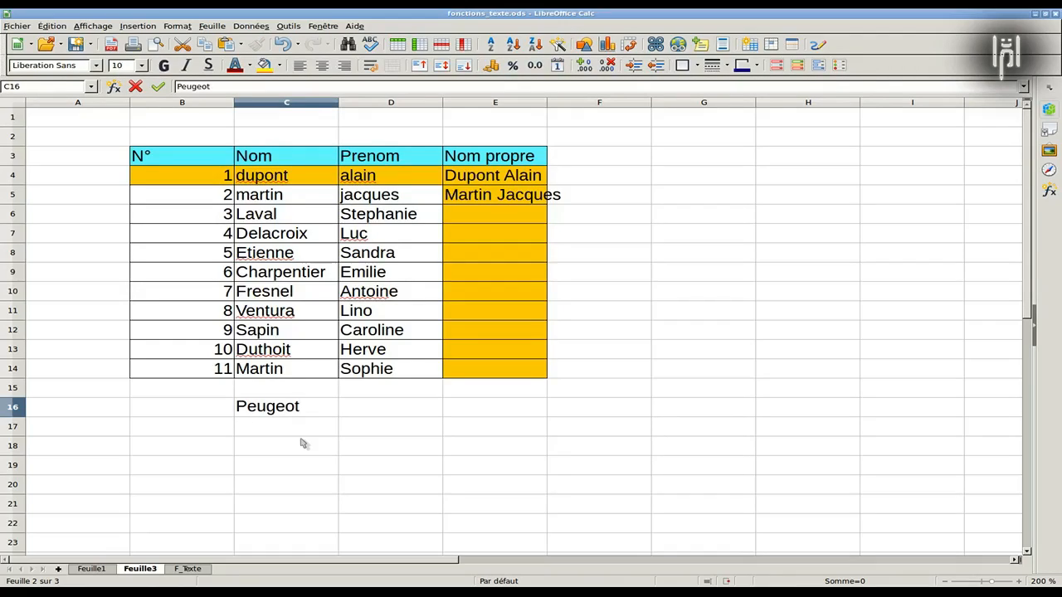
type(" 405")
key("Return")
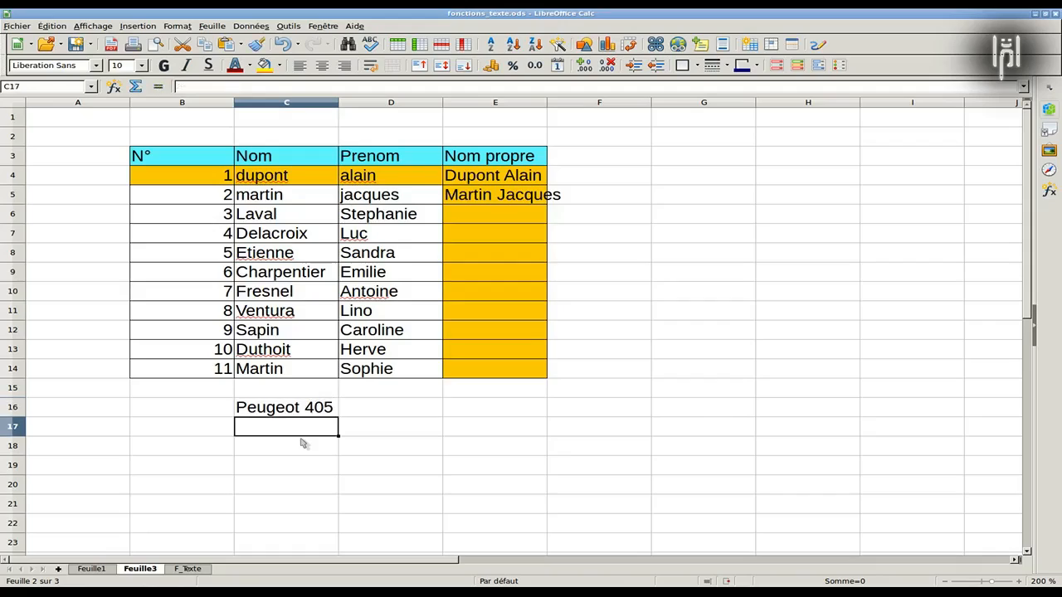
key("Up")
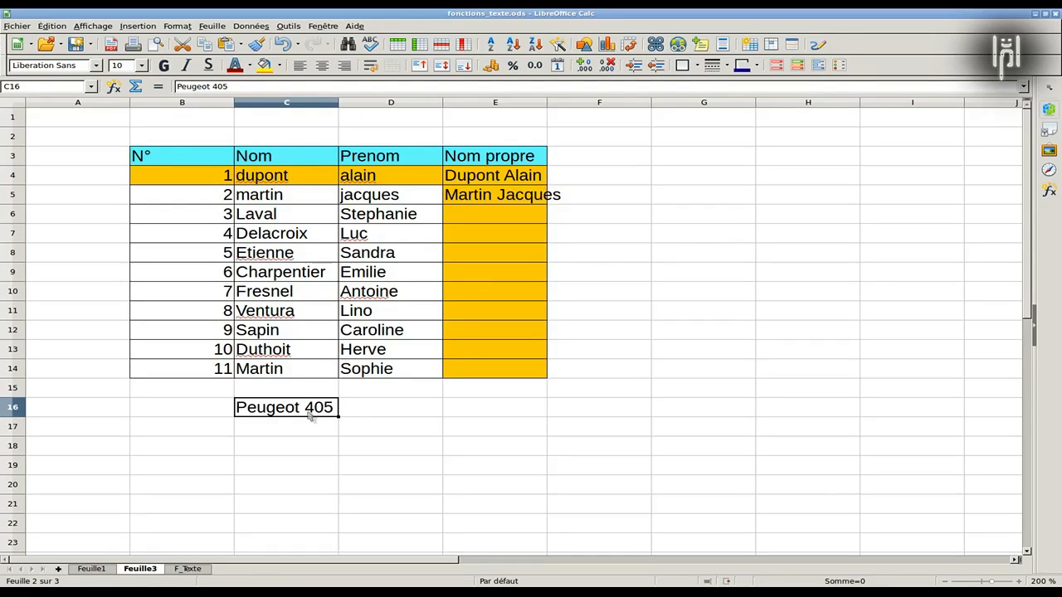
Step: Enter =DROITE(C16;3) in cell E16 to extract the last three characters of the car name
left_click(448, 413)
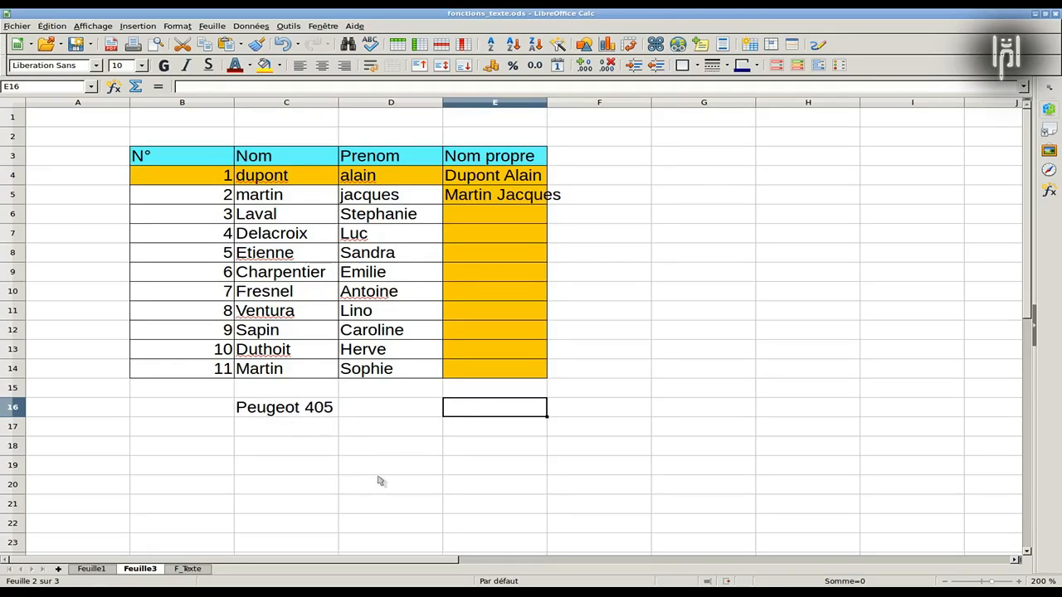
type("=")
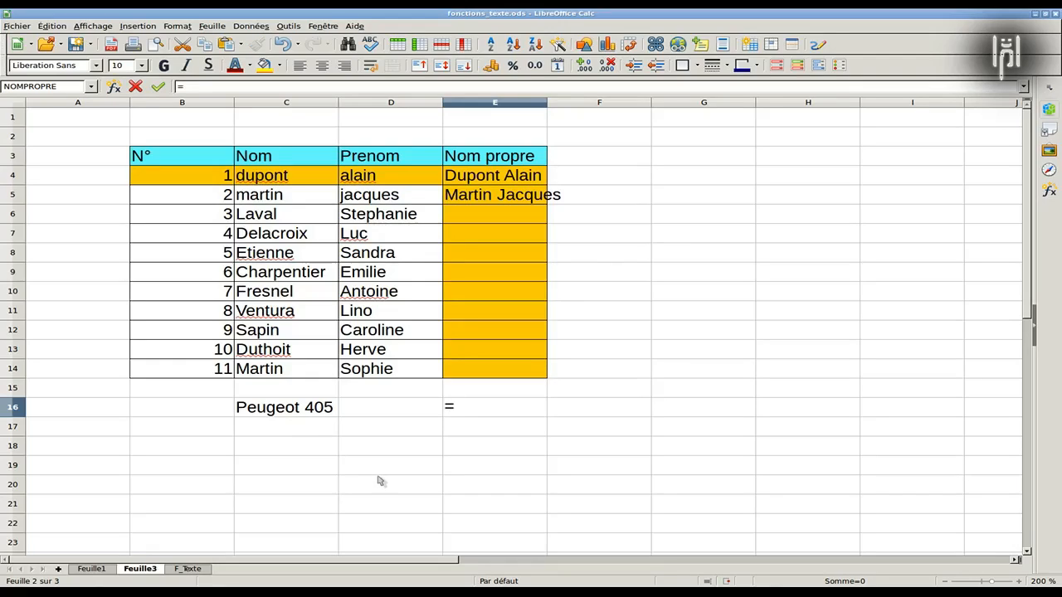
type("droit")
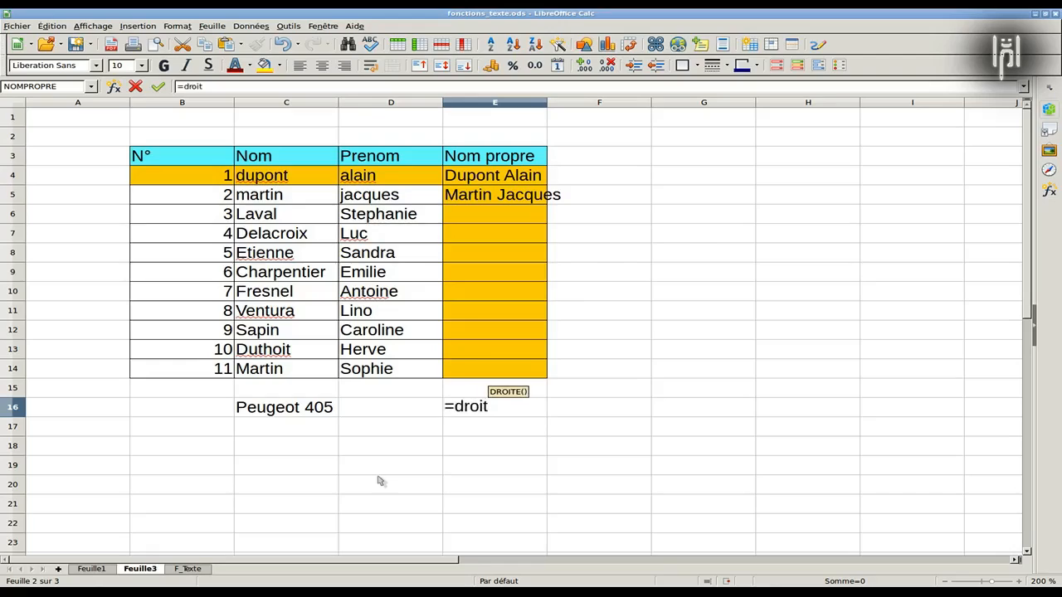
type("e(")
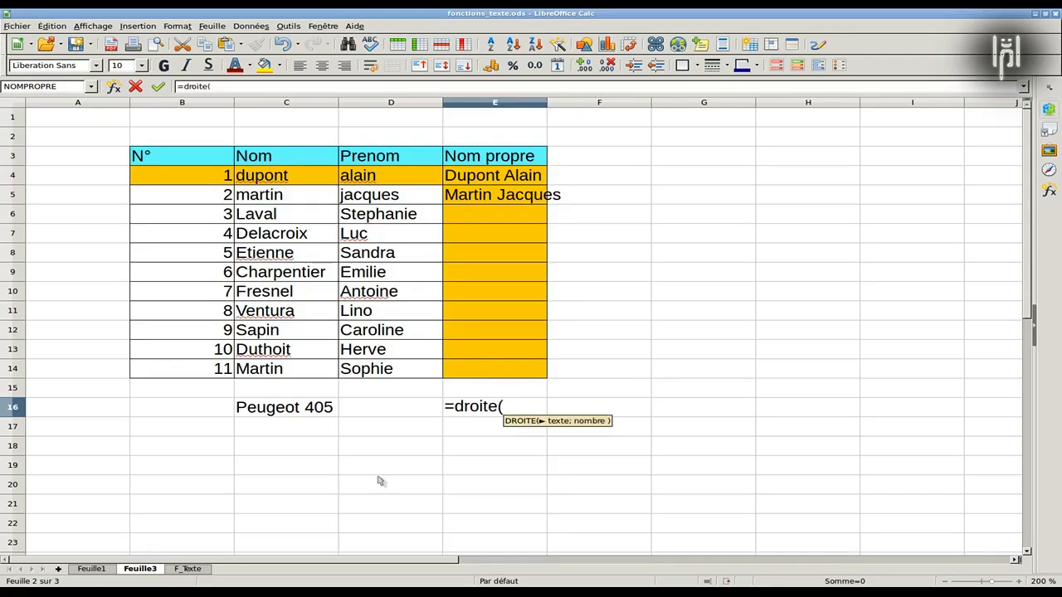
left_click(251, 415)
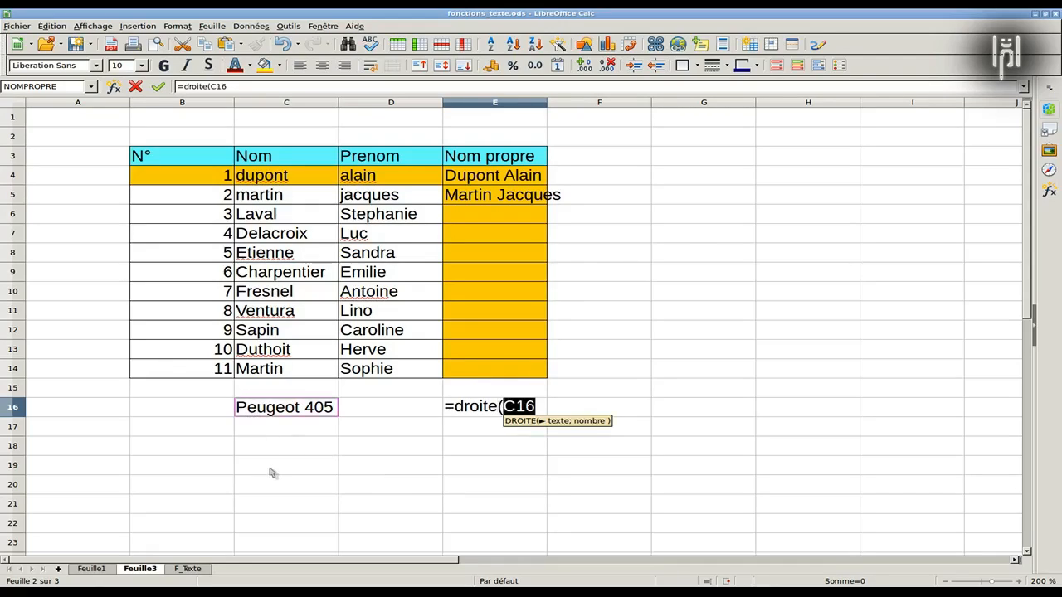
type(";3")
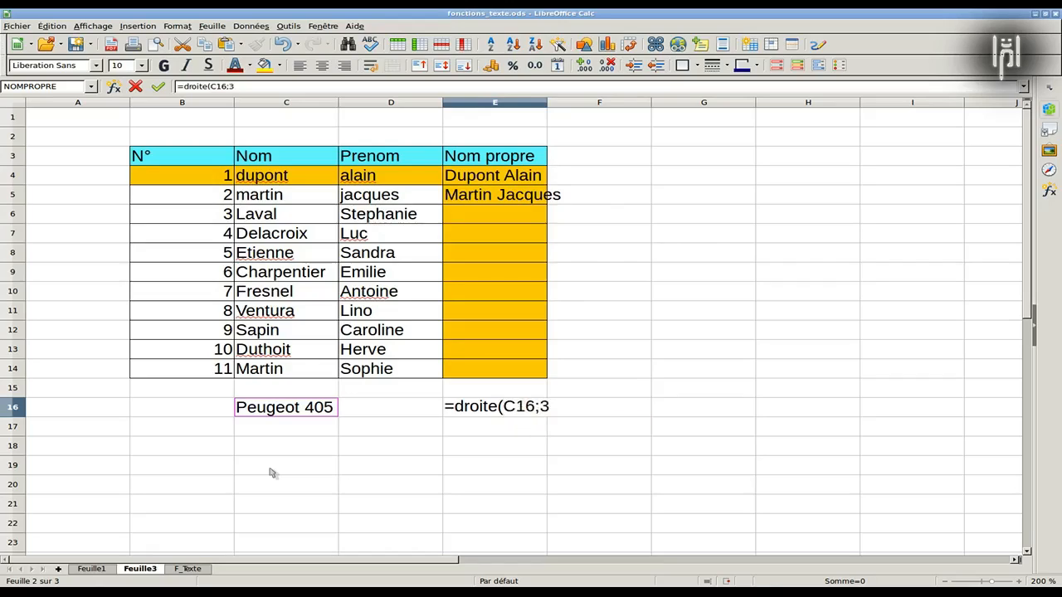
type(")")
key("Return")
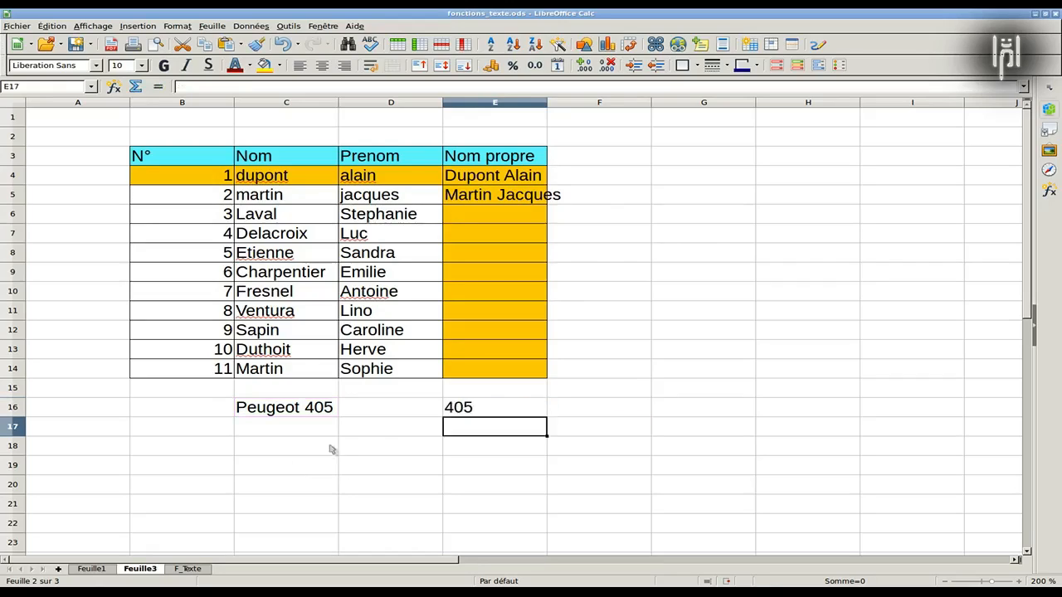
left_click(469, 415)
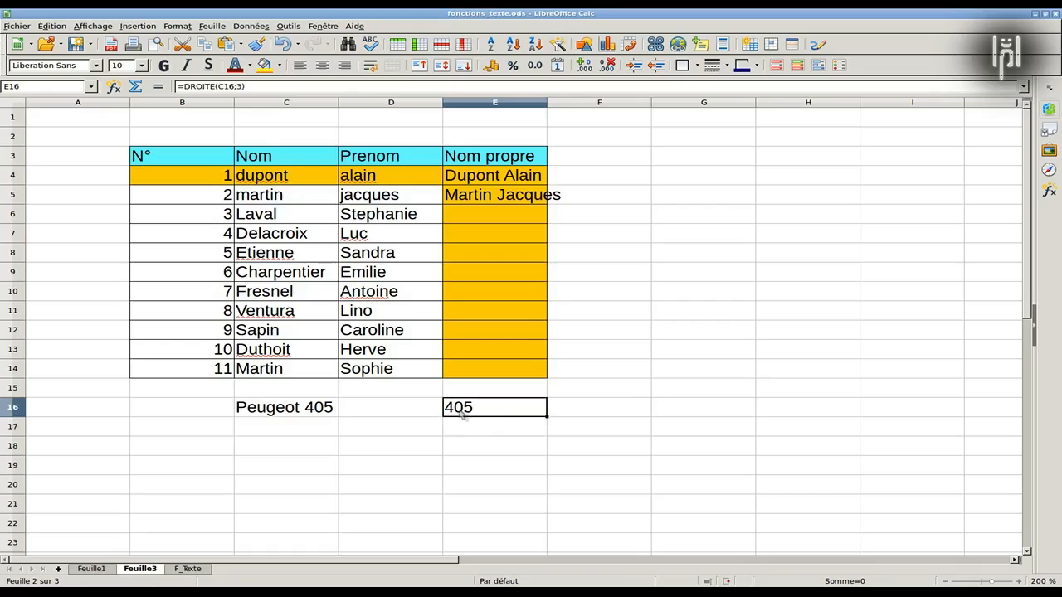
Step: Enter the text "Fiat 500" in cell C17, below the Peugeot entry
left_click(267, 430)
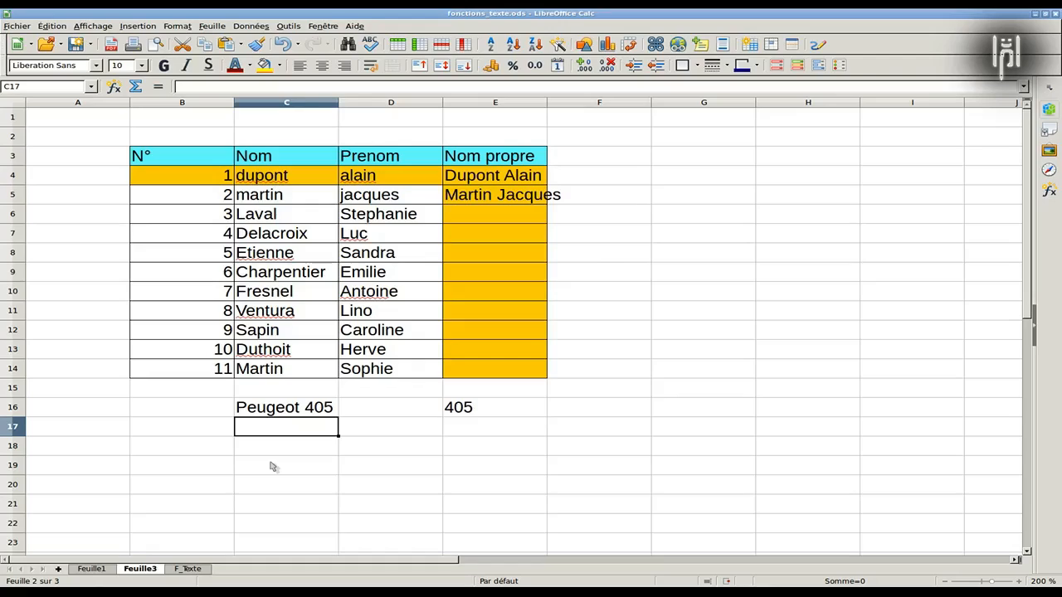
type("BMW")
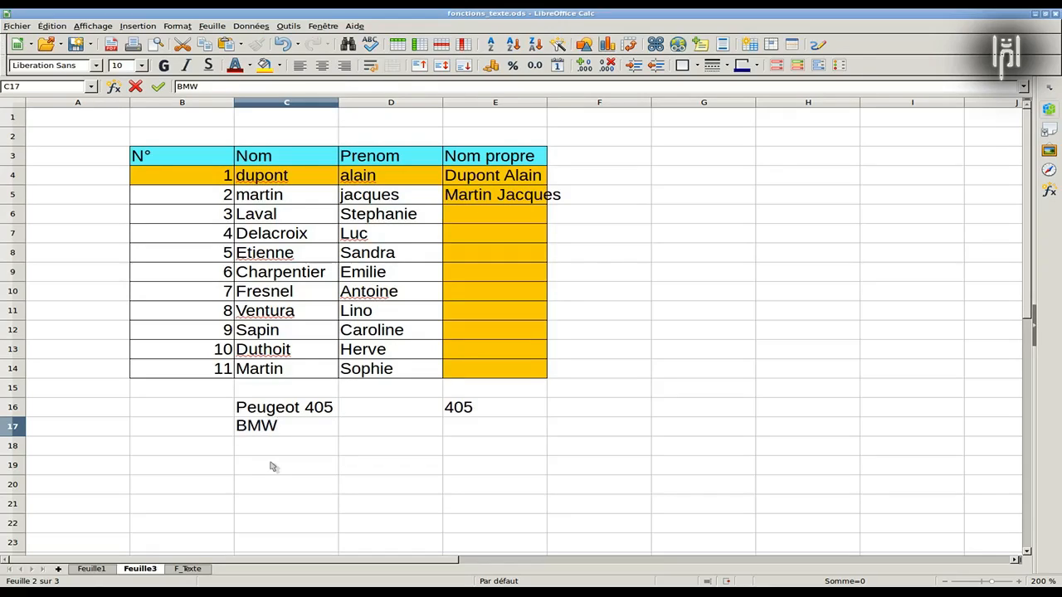
key("BackSpace")
key("BackSpace")
key("BackSpace")
type("Fiat 500")
key("Tab")
Step: Fill the DROITE formula from E16 down to E17 and inspect the copied formula's cell reference
key("Up")
key("Right")
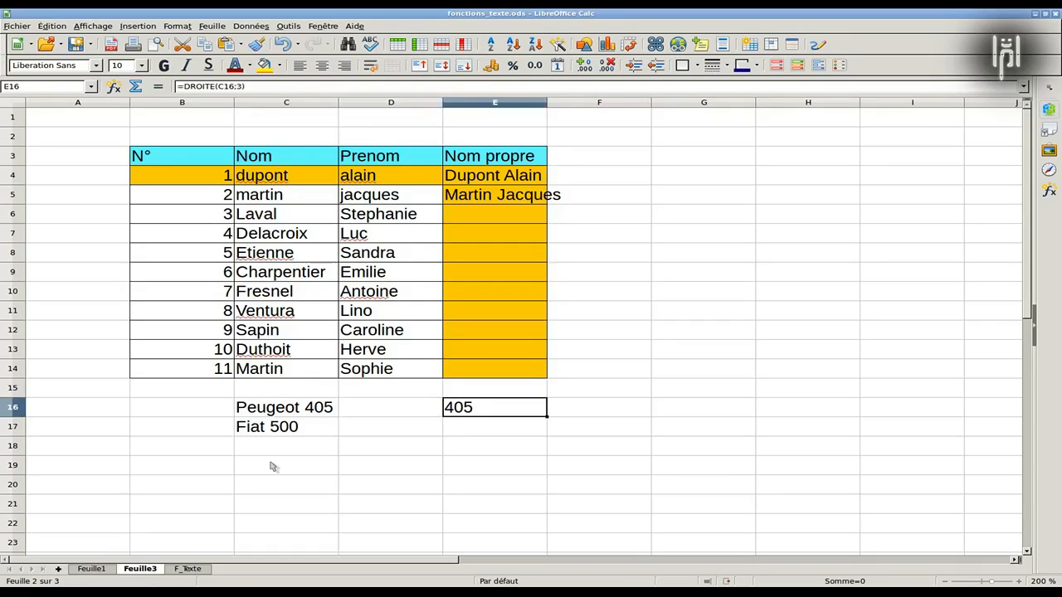
left_click_drag(546, 416, 545, 432)
left_click(514, 448)
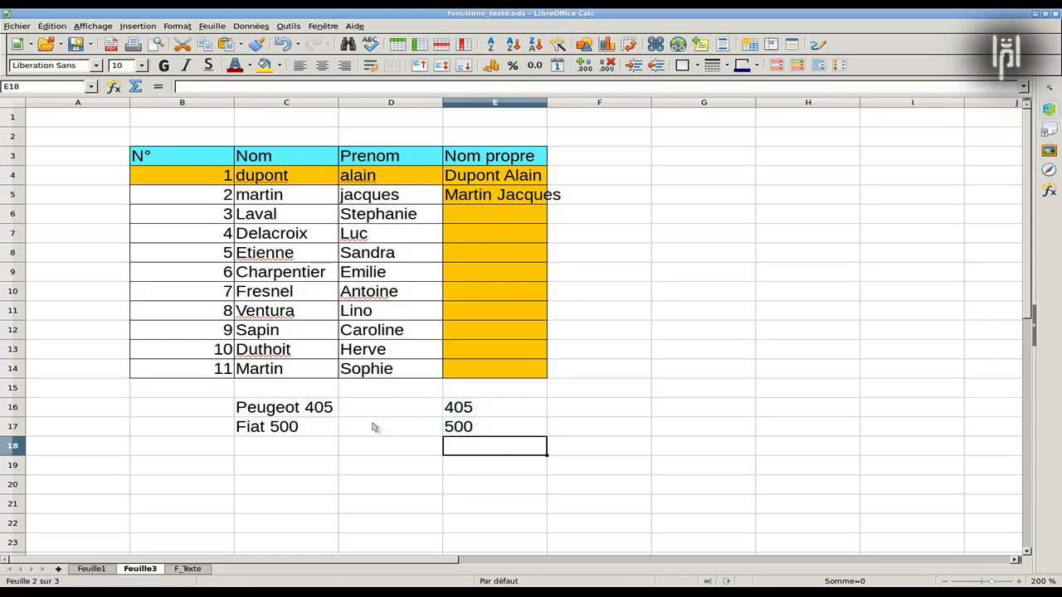
left_click(473, 428)
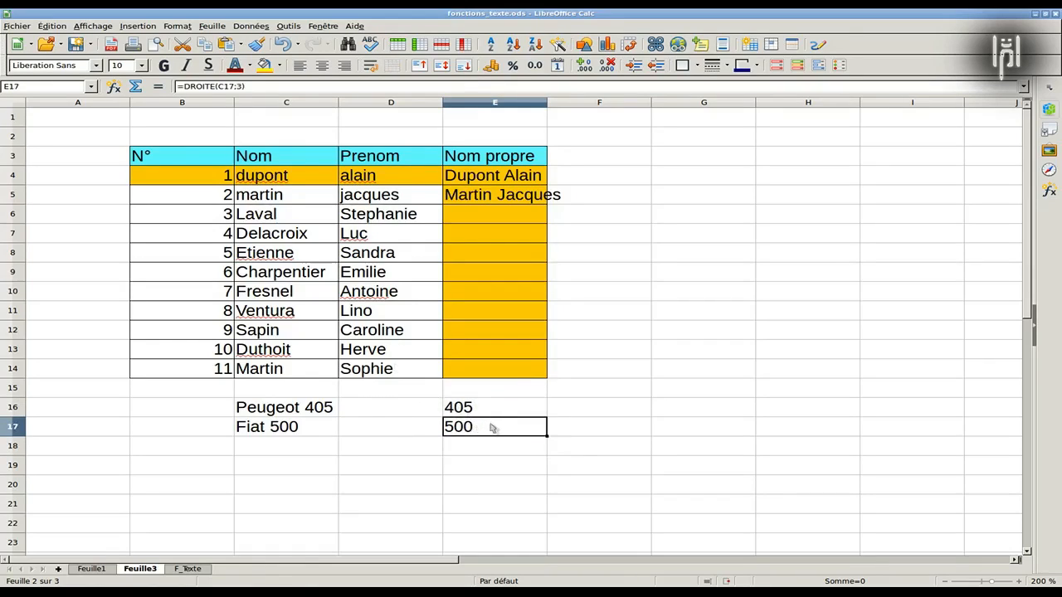
double_click(493, 427)
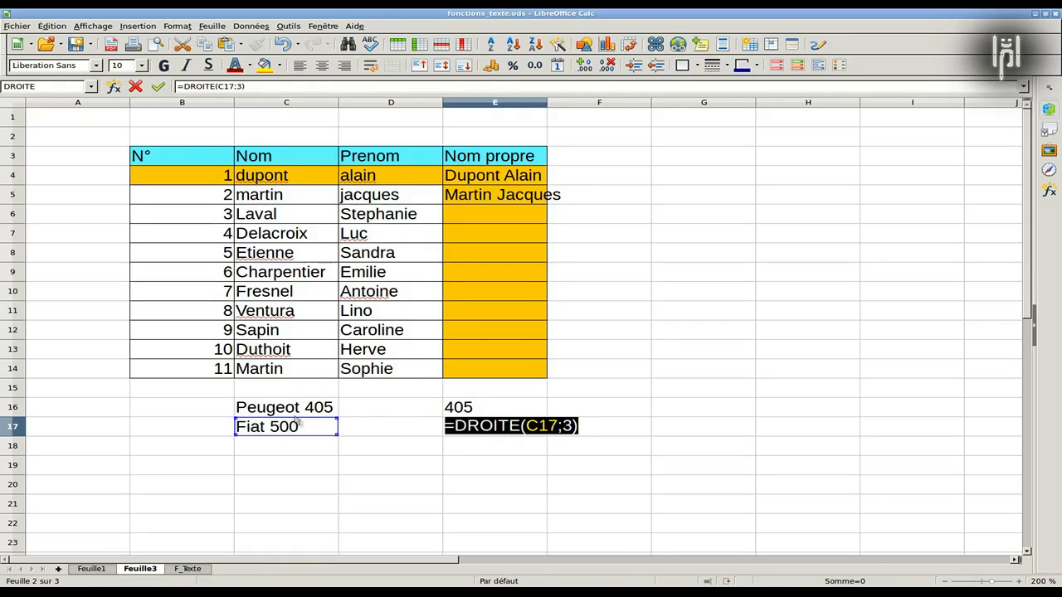
key("Return")
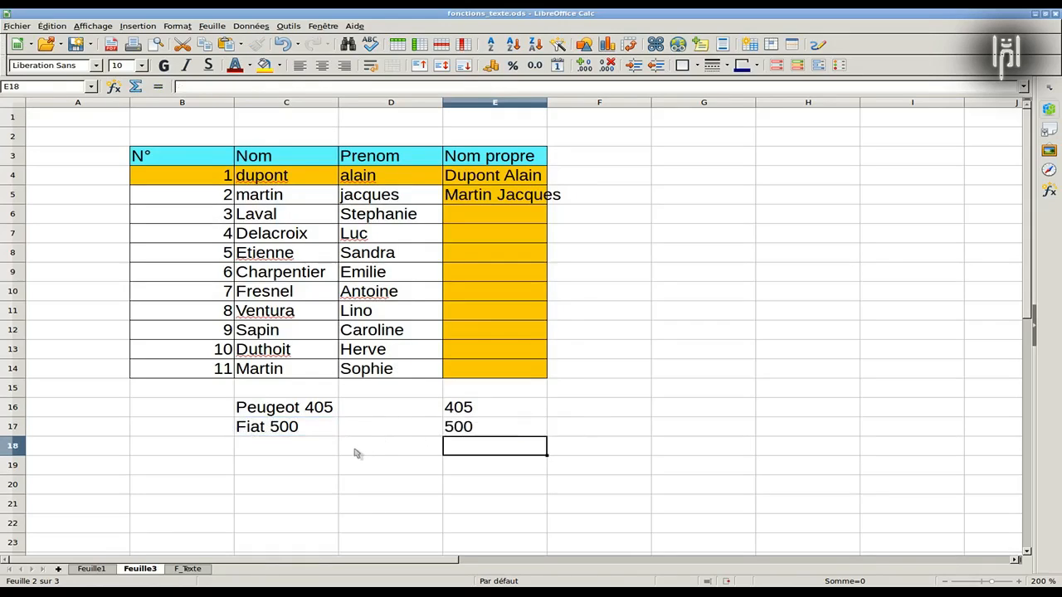
Step: Add the two extracted values by entering =E16+E17 in cell E18
type("=")
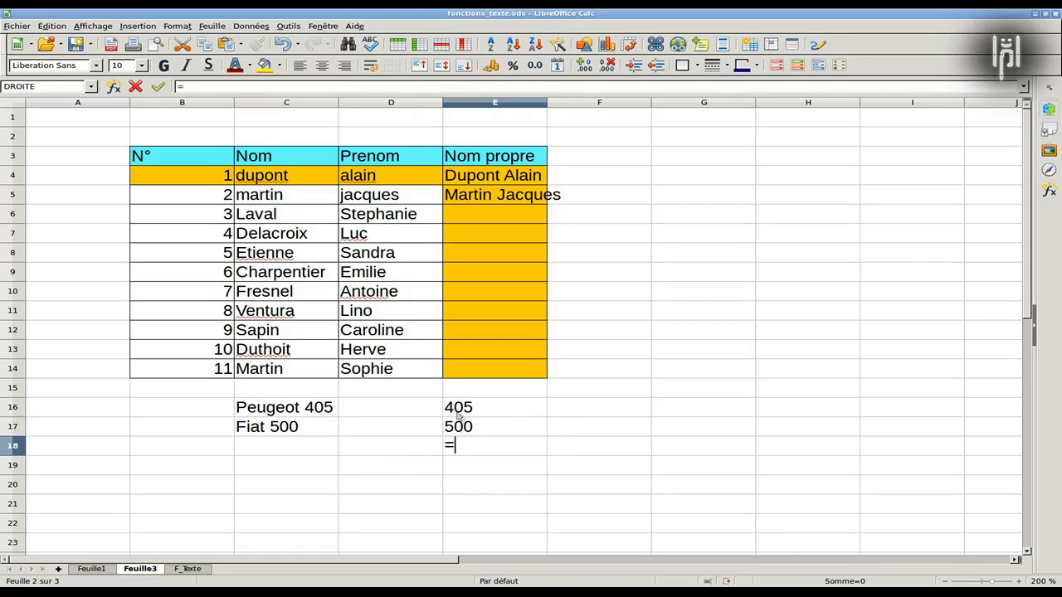
left_click(458, 414)
type("+")
left_click(456, 426)
key("Return")
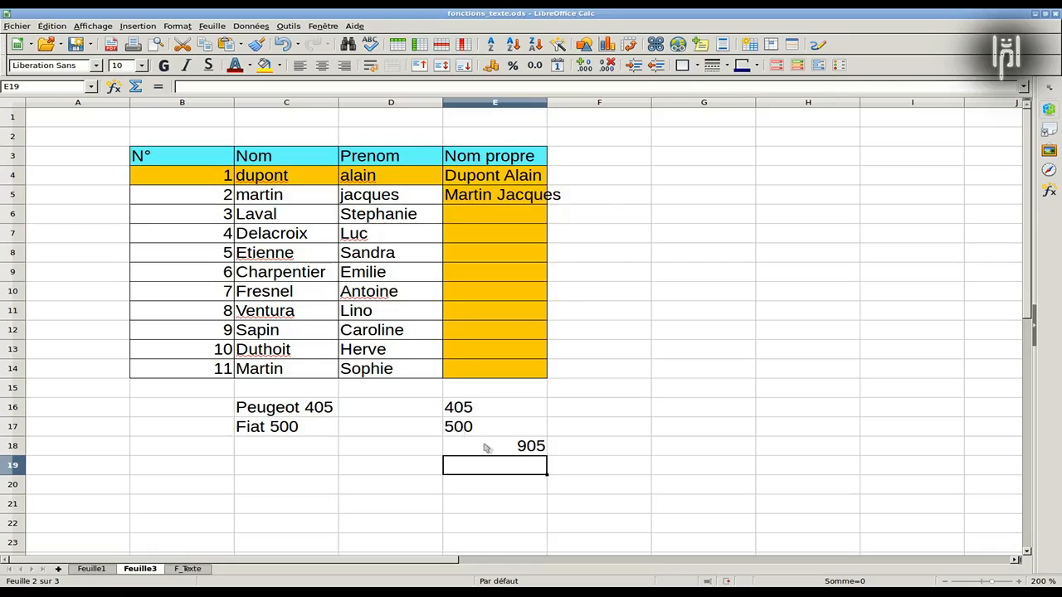
Step: Review the formulas in E16, E17 and E18, and clear the sum from E18
left_click(485, 447)
left_click(462, 433)
left_click(462, 410)
left_click(465, 428)
left_click(521, 446)
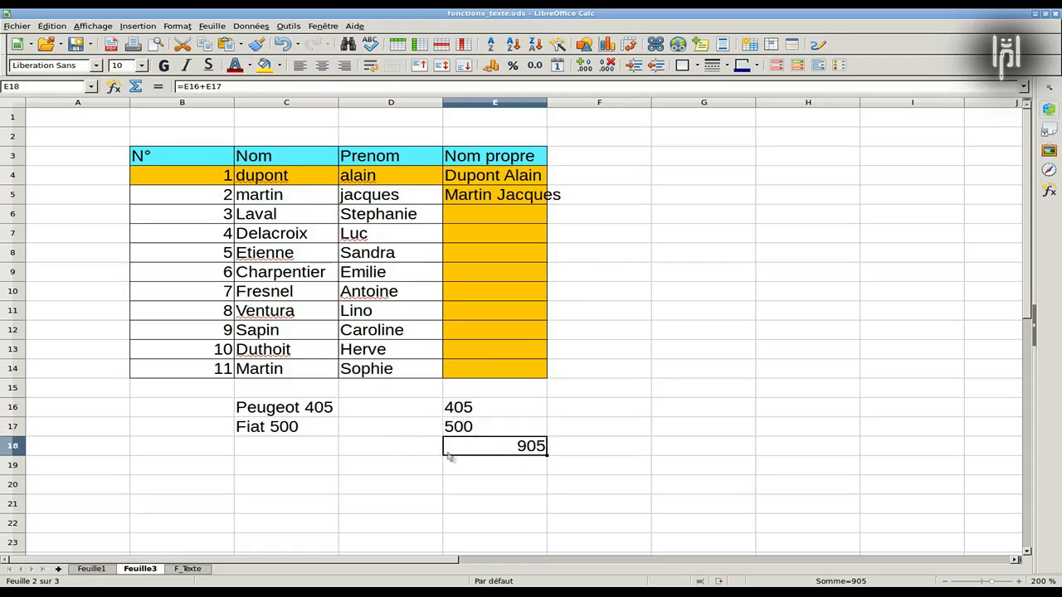
key("Delete")
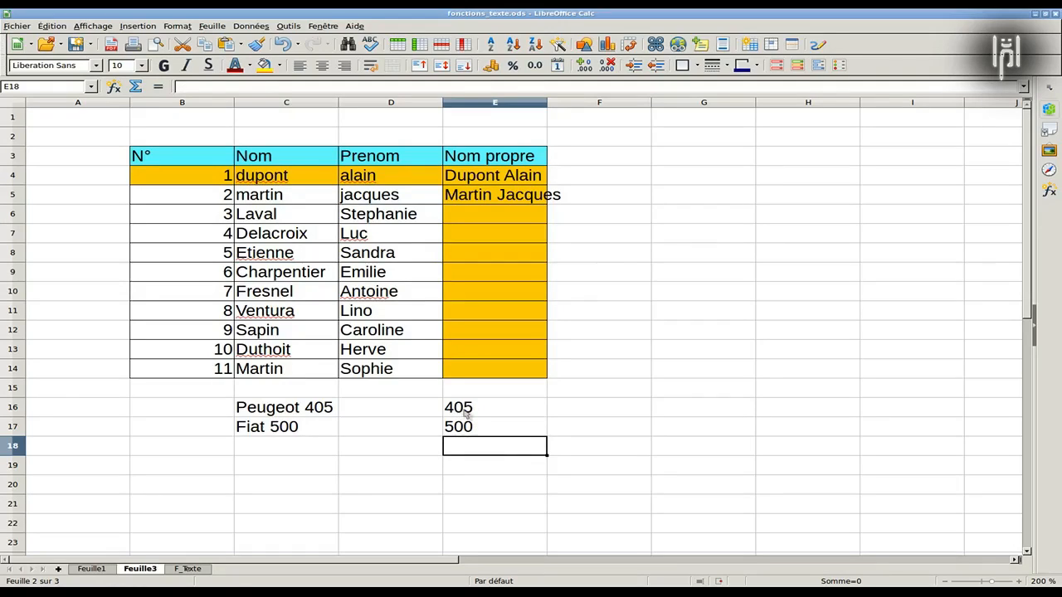
Step: Wrap the E16 formula in CNUM as =CNUM(DROITE(C16;3)) and compare it with the formula in E17
left_click(466, 413)
left_click(469, 427)
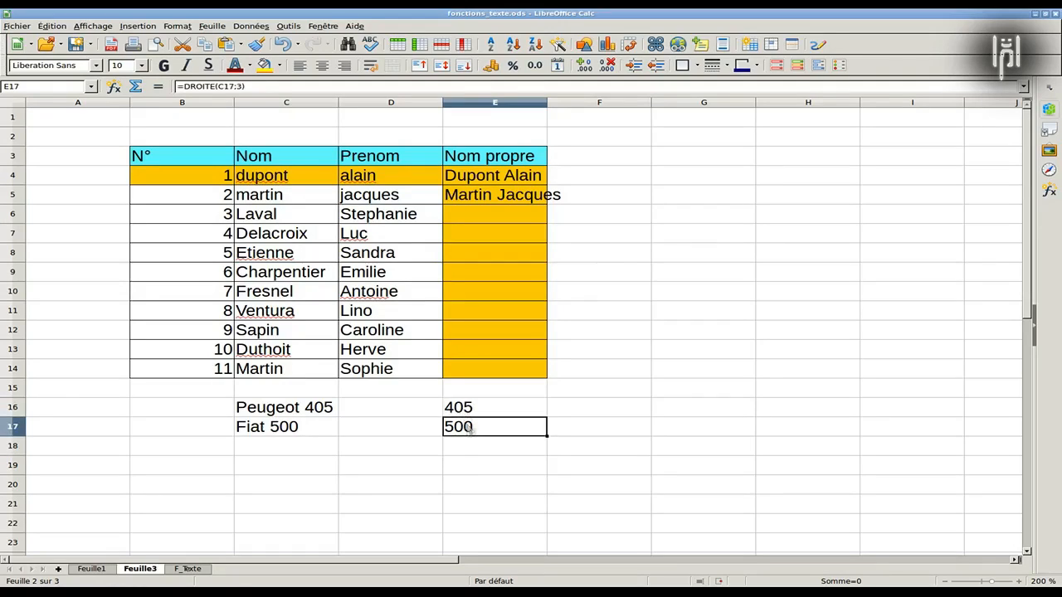
key("Up")
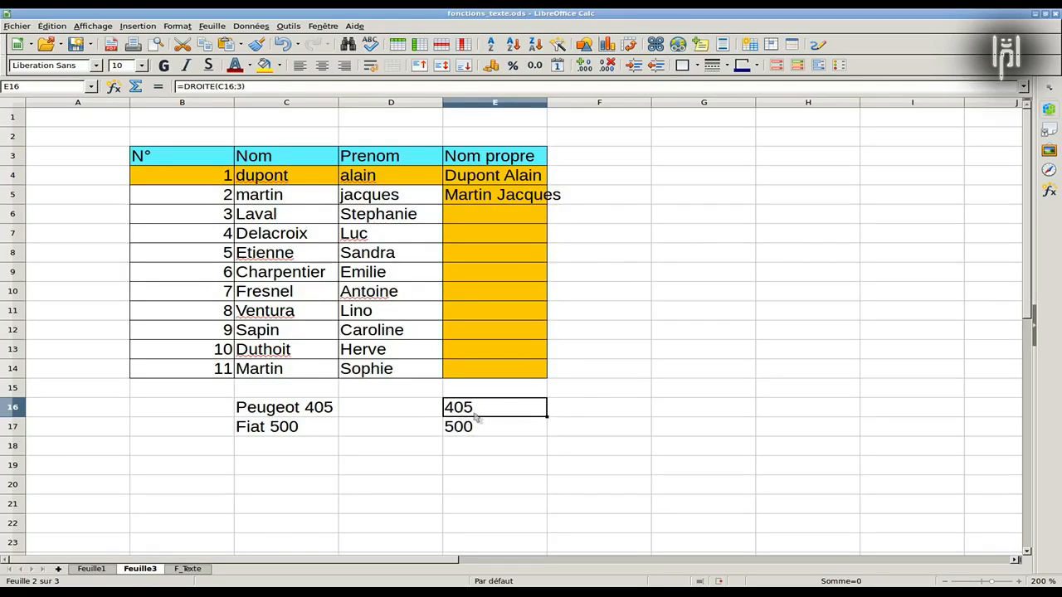
double_click(474, 414)
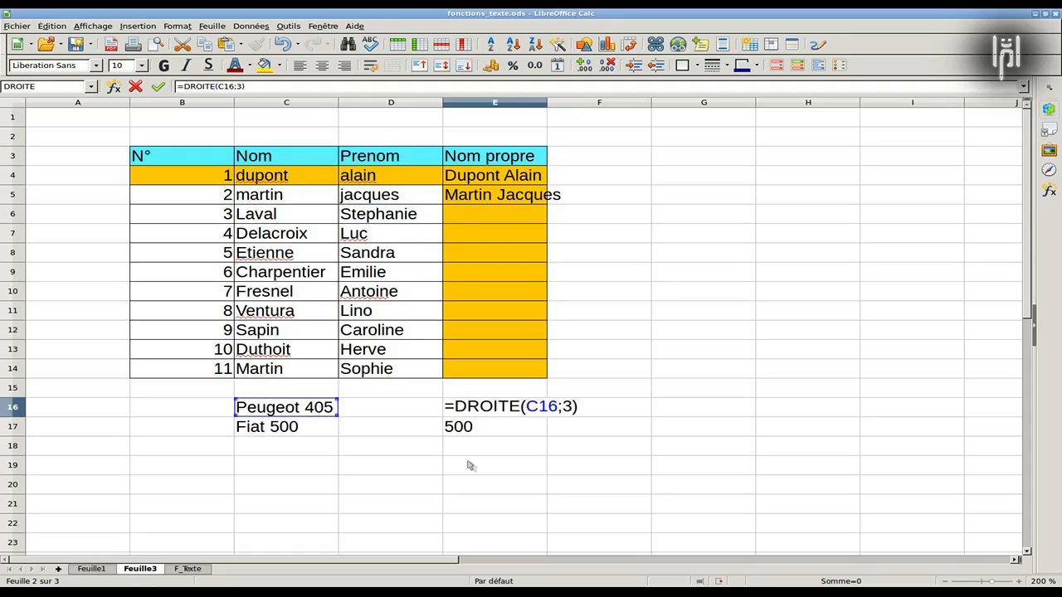
type("c")
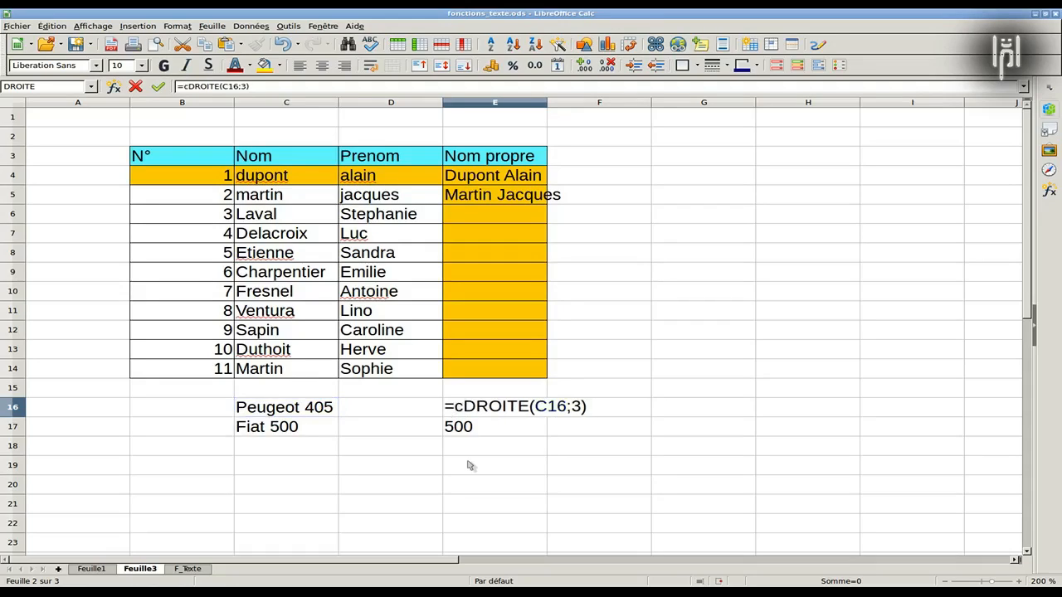
type("num")
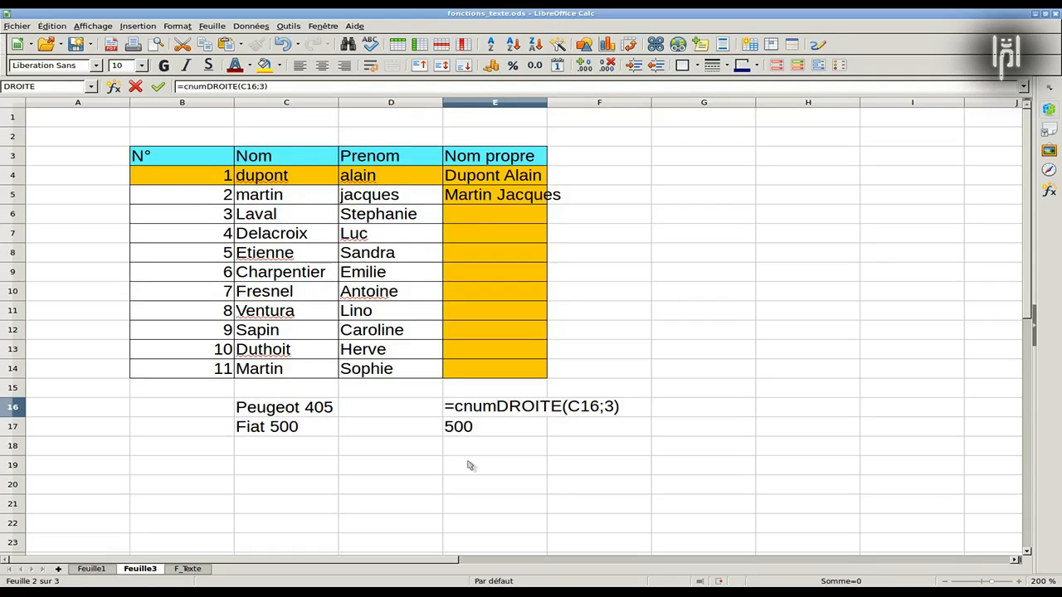
type("(")
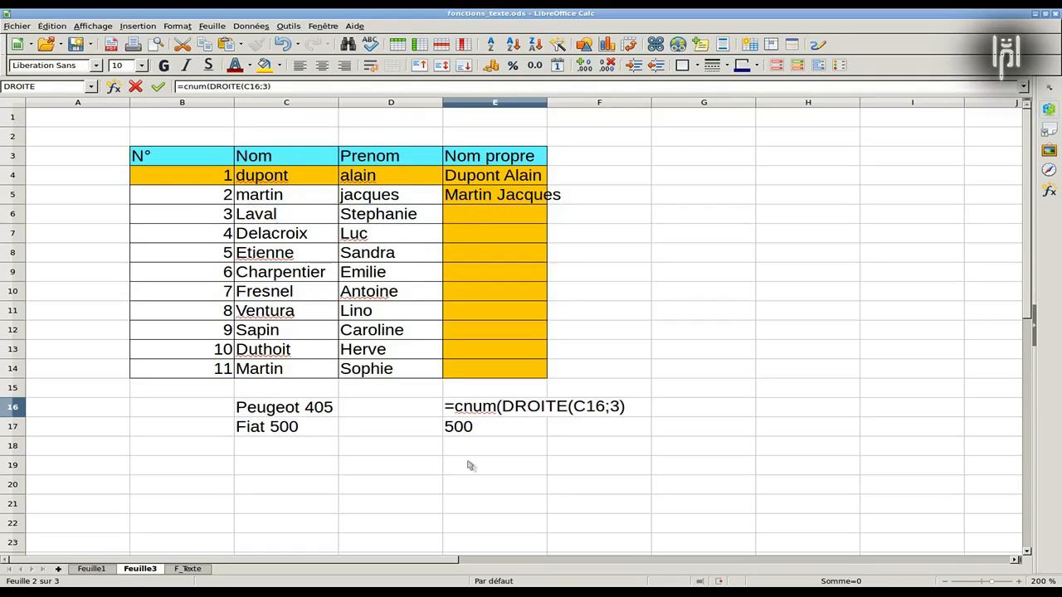
type("=")
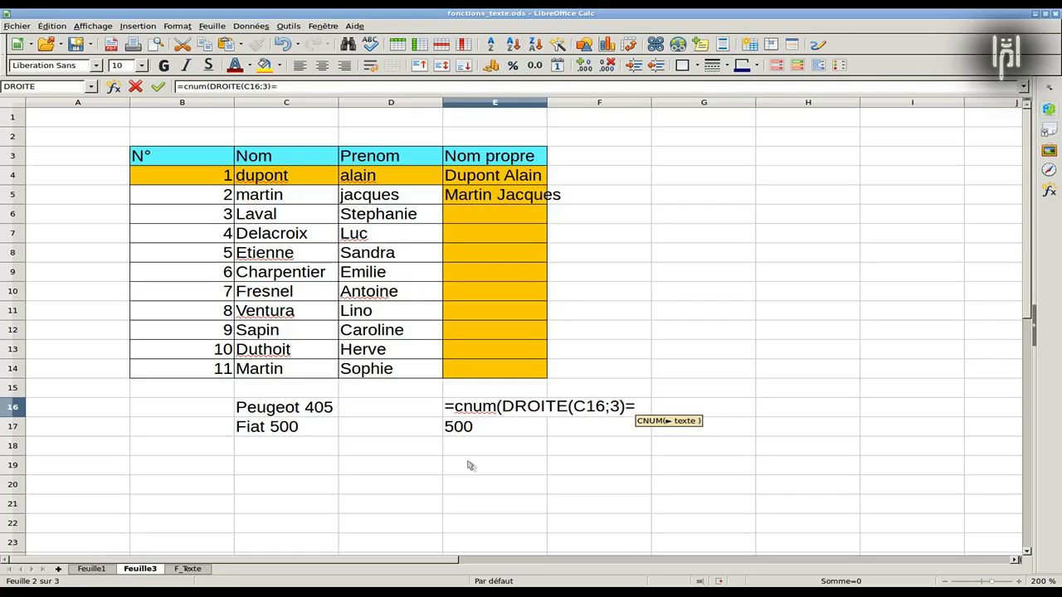
key("BackSpace")
type(")")
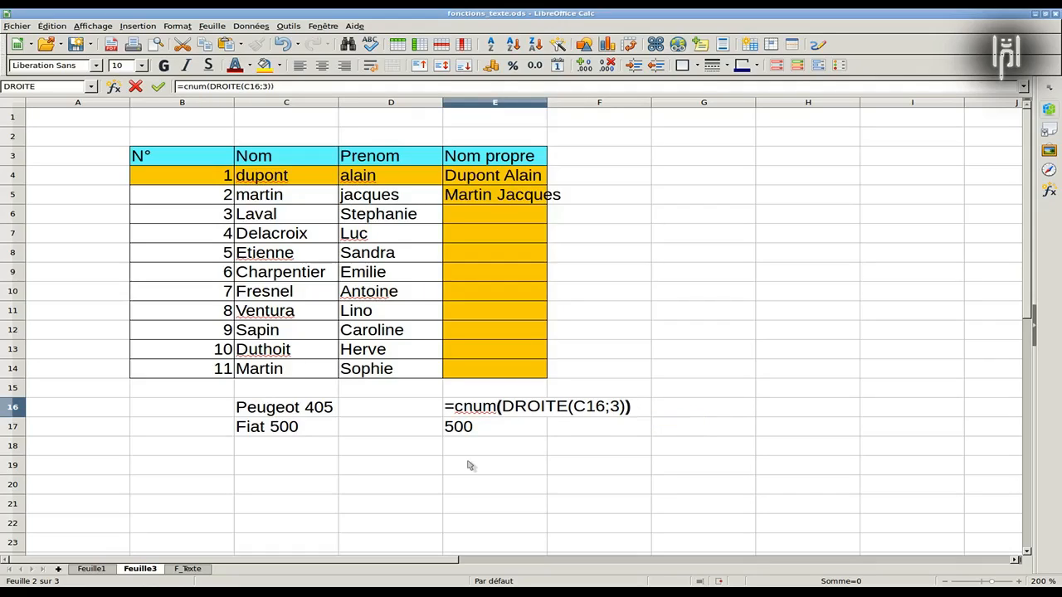
key("Return")
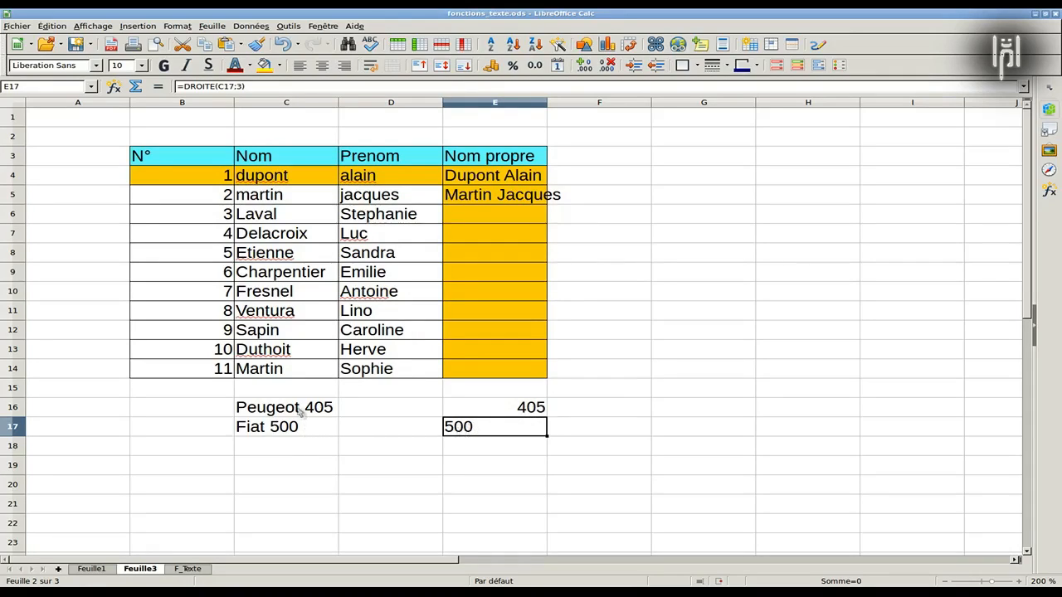
left_click(471, 414)
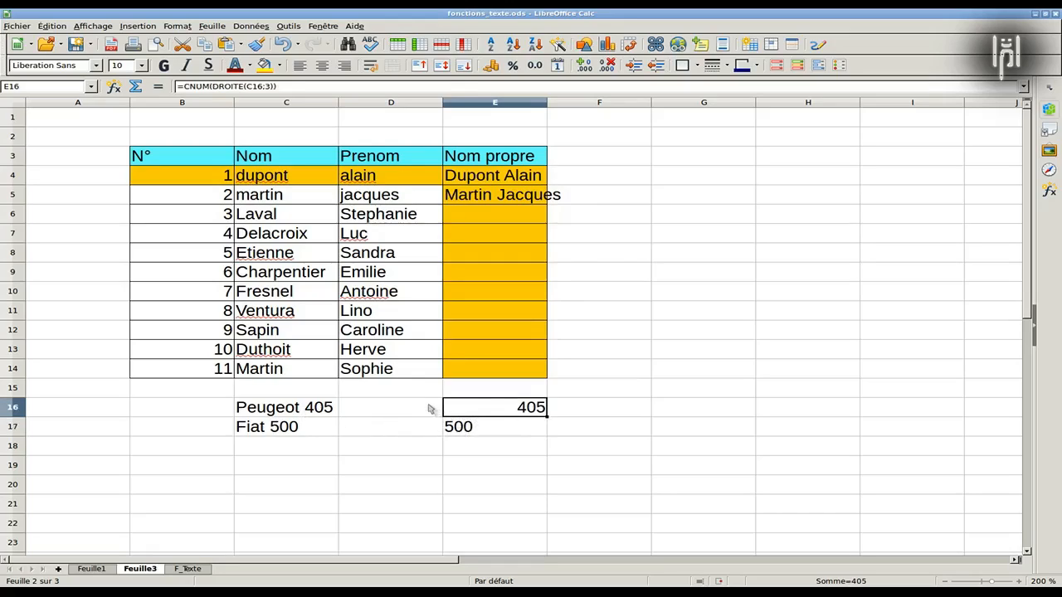
left_click(468, 432)
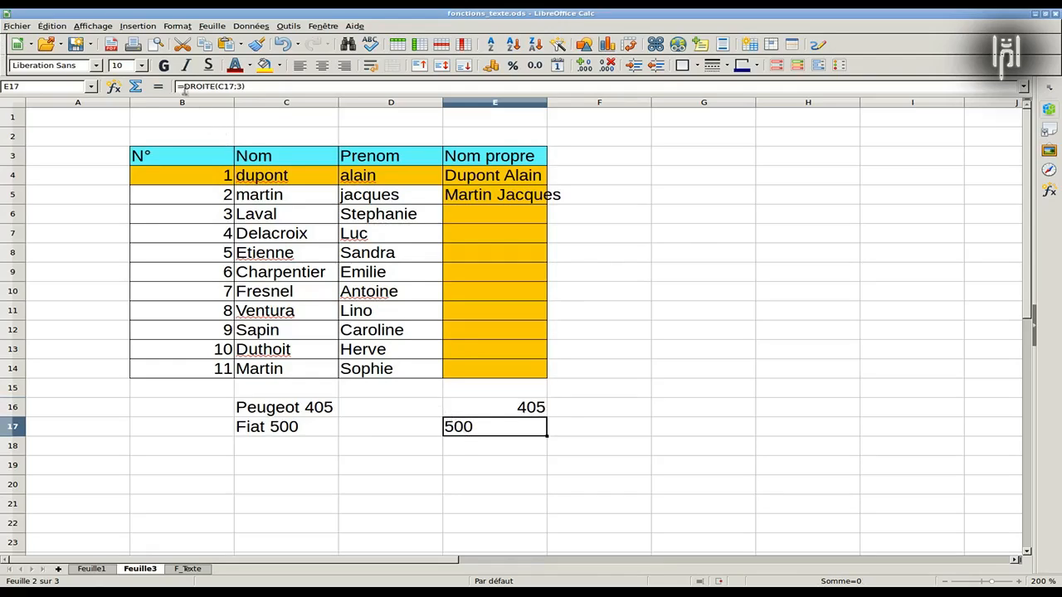
Step: Extend the E16 formula to =CNUM(DROITE(C16;3))+CNUM(DROITE(C17;3)) so it adds both extracted numbers
key("Up")
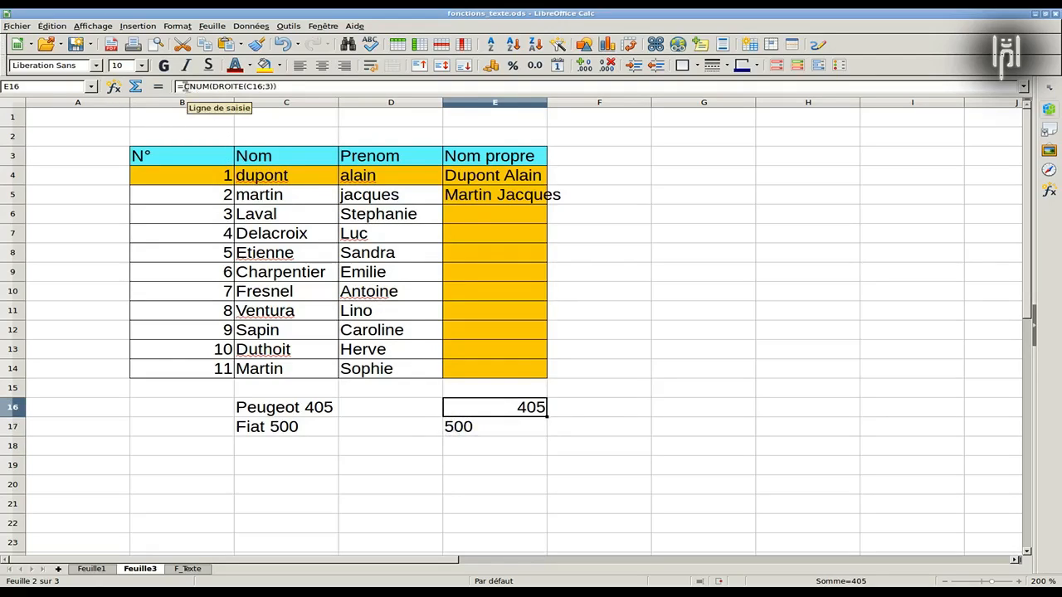
left_click(289, 86)
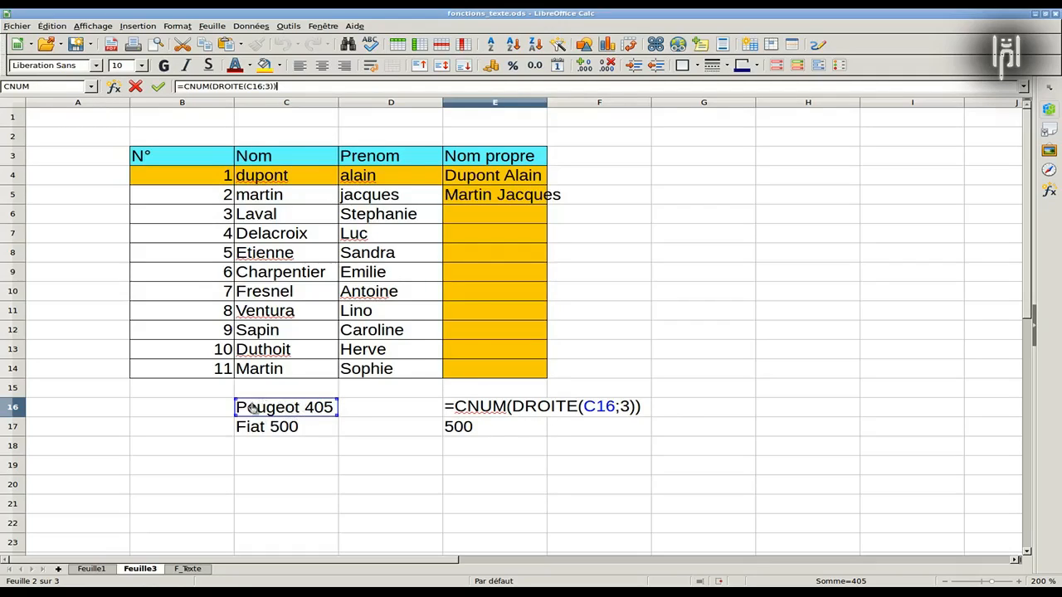
left_click(282, 86)
type("+")
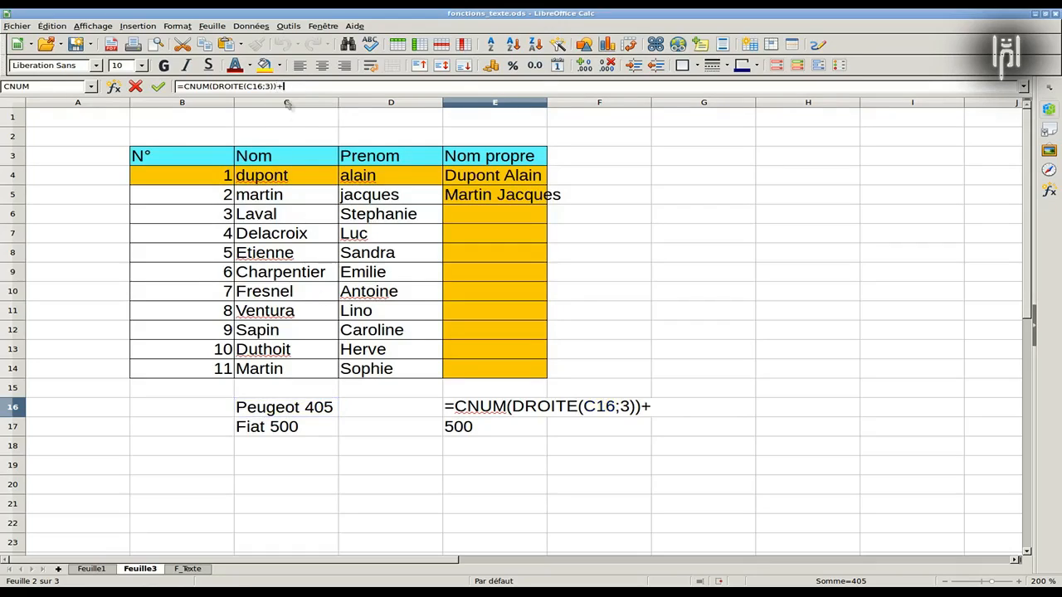
type("cnum(")
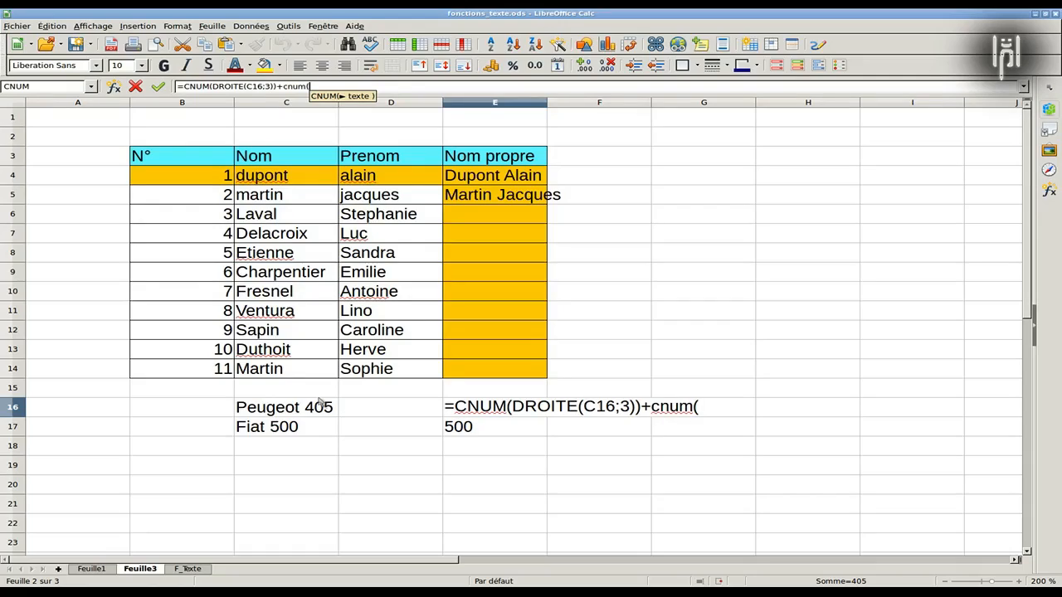
type("droite(")
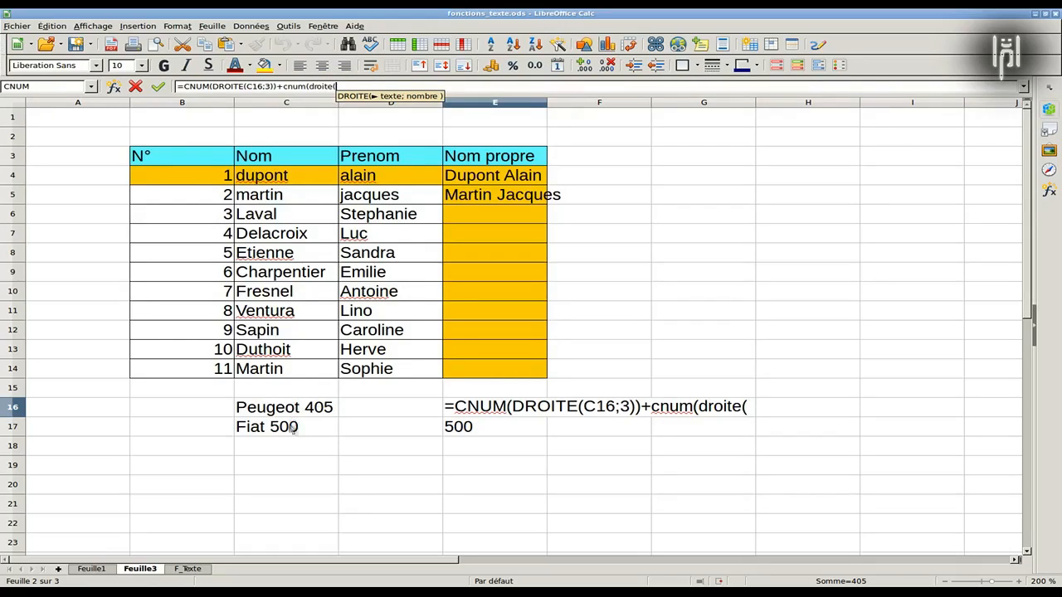
left_click(291, 428)
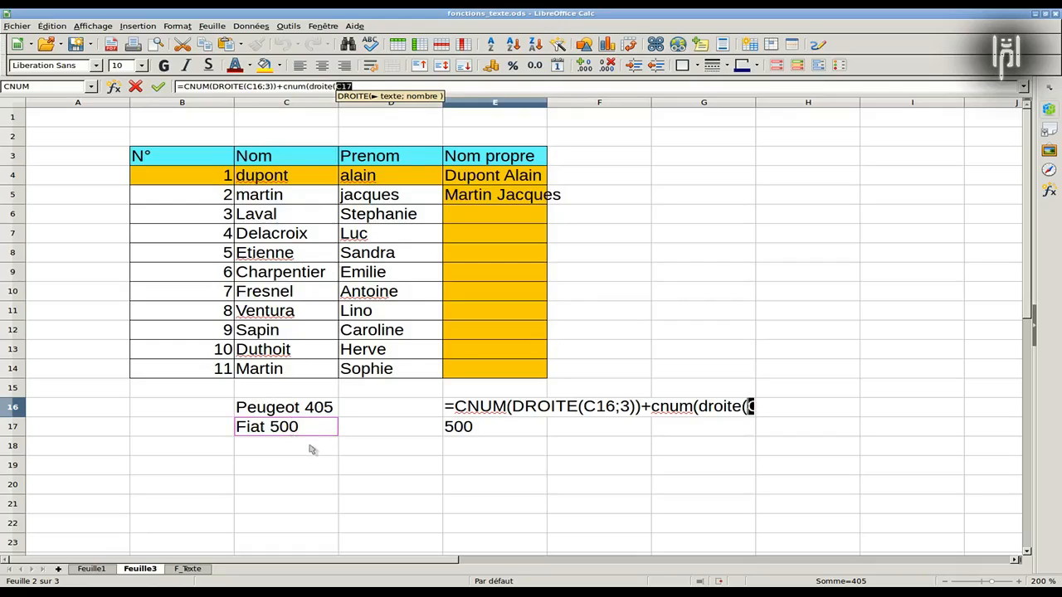
type(":")
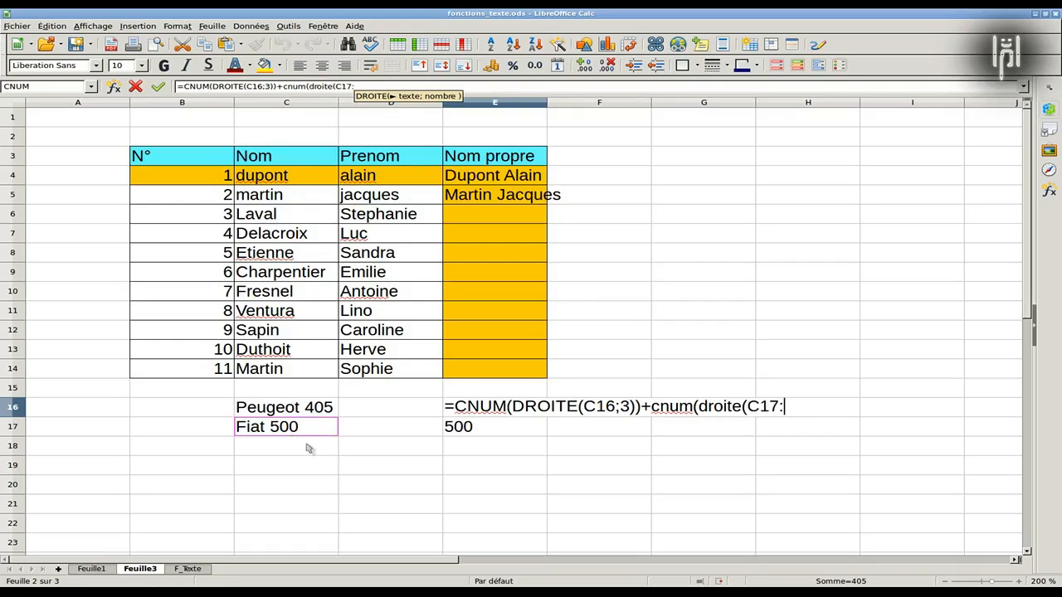
key("BackSpace")
type(";3")
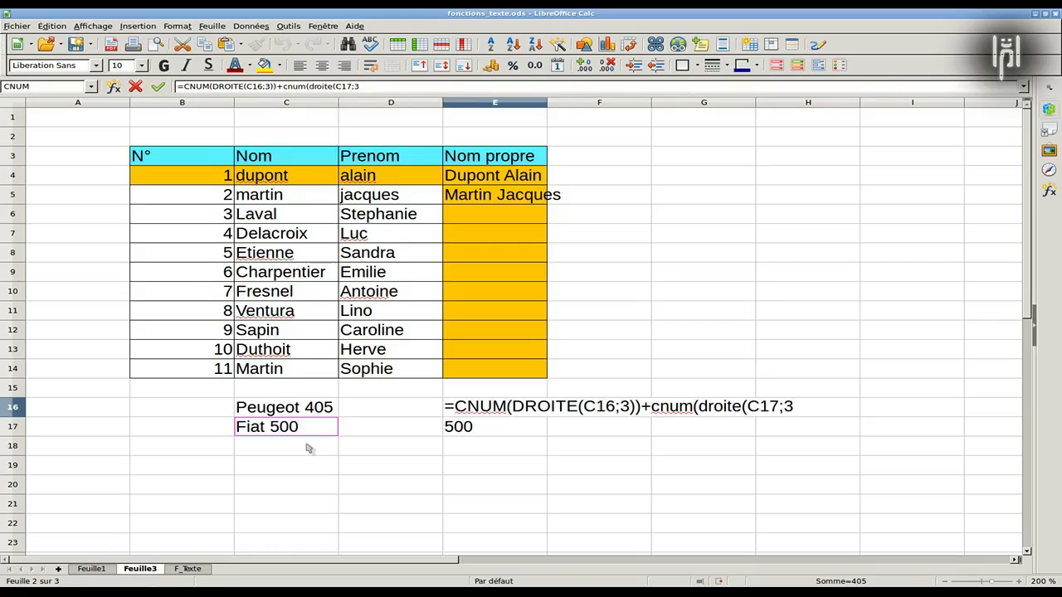
type("))")
key("Return")
Step: Review the combined formula in E16 and clear the DROITE formula from E17
left_click(481, 413)
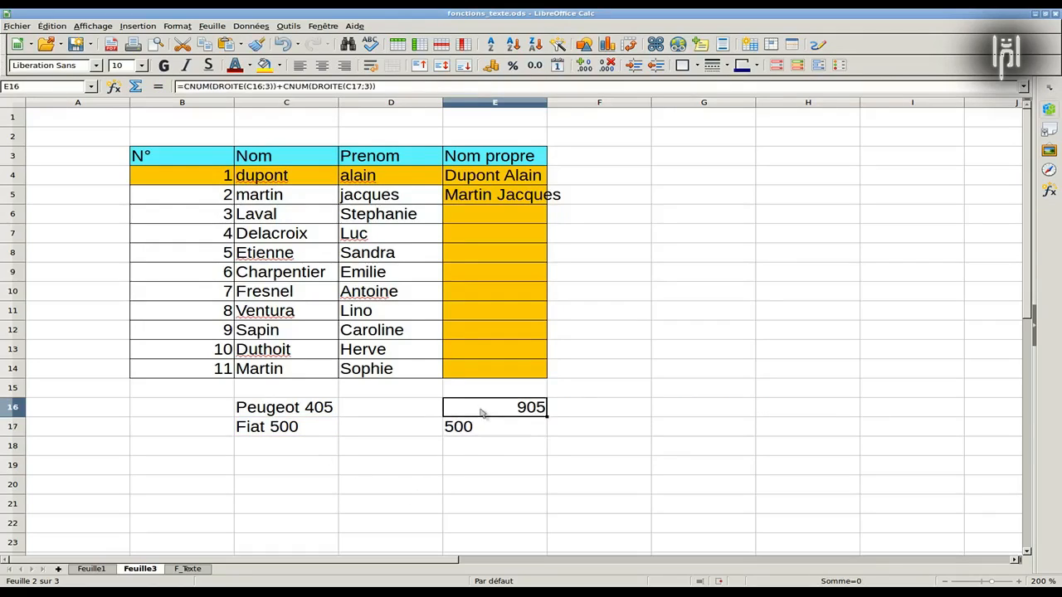
double_click(482, 413)
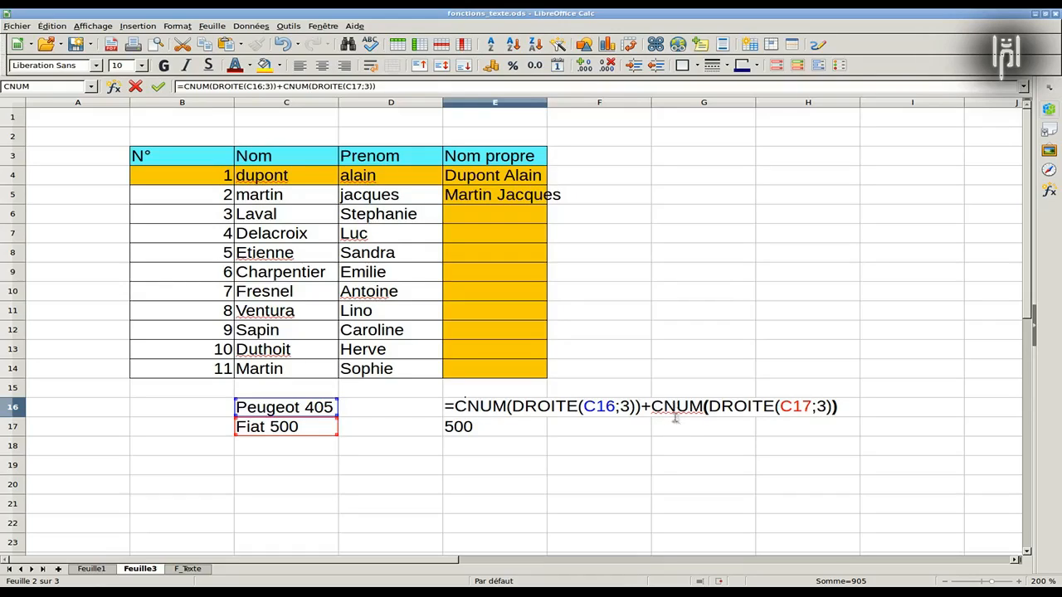
key("Return")
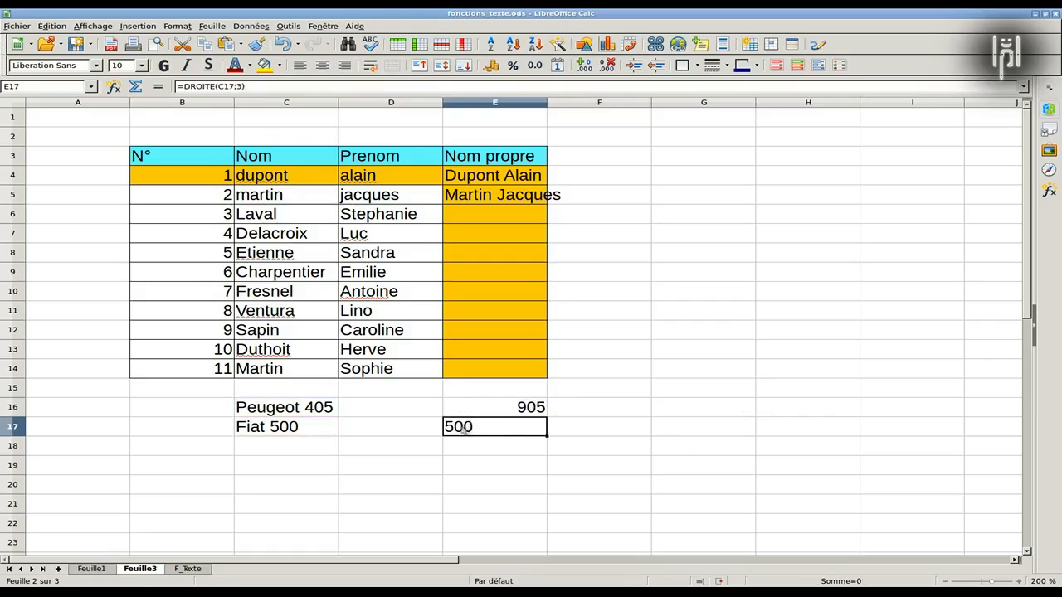
key("Delete")
Step: Enter the numbers 400 in C18 and 200 in C19 under the sample texts
left_click(319, 448)
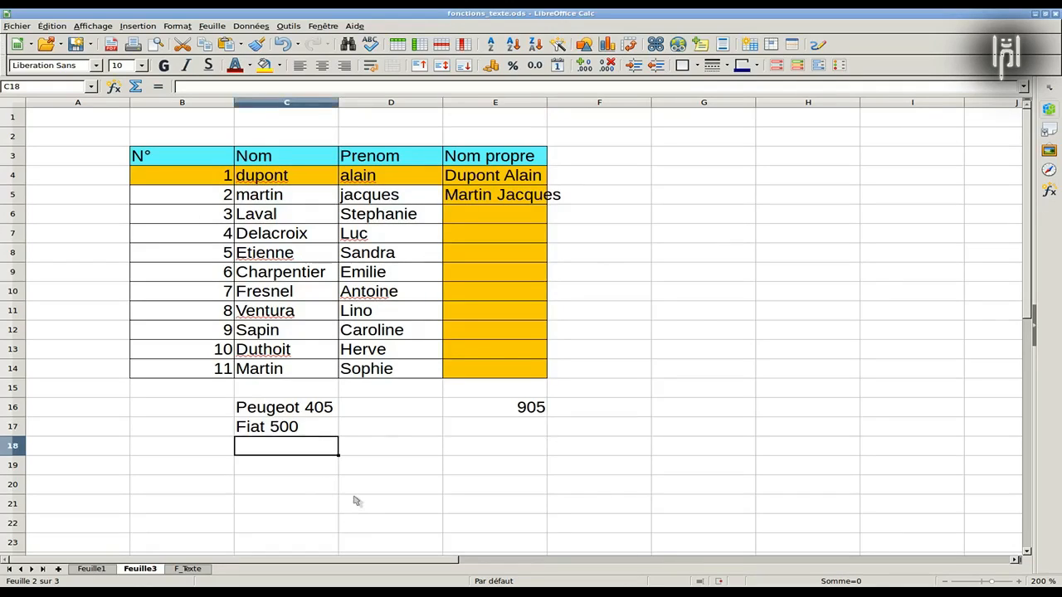
type("400")
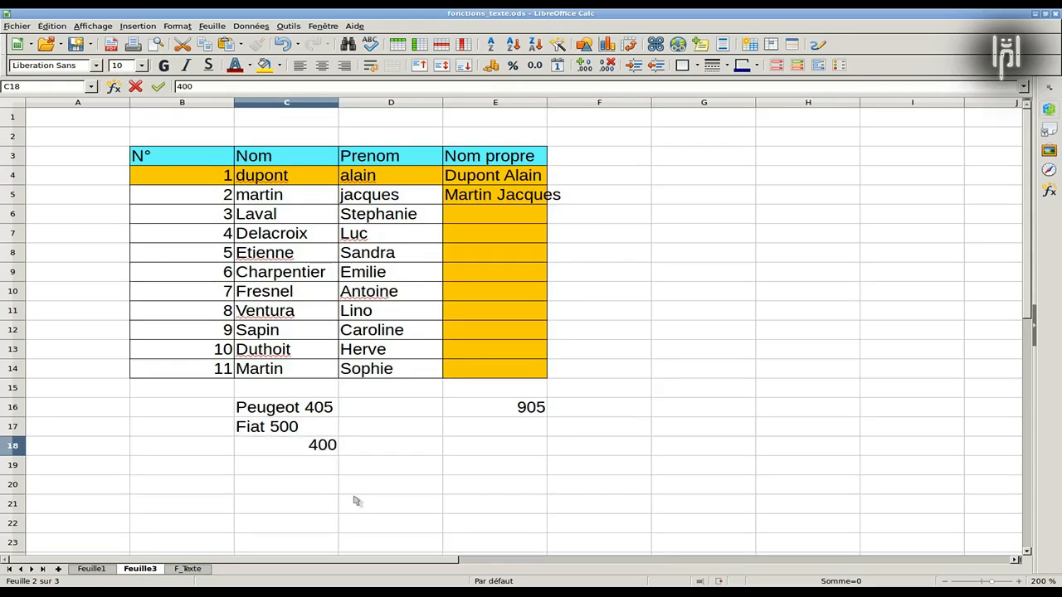
key("Return")
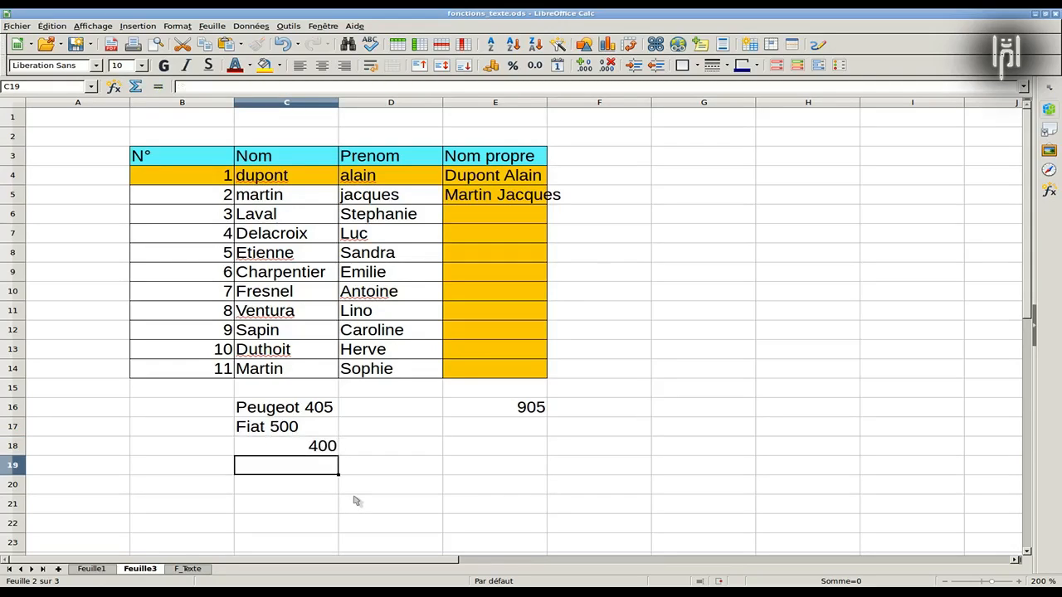
type("200")
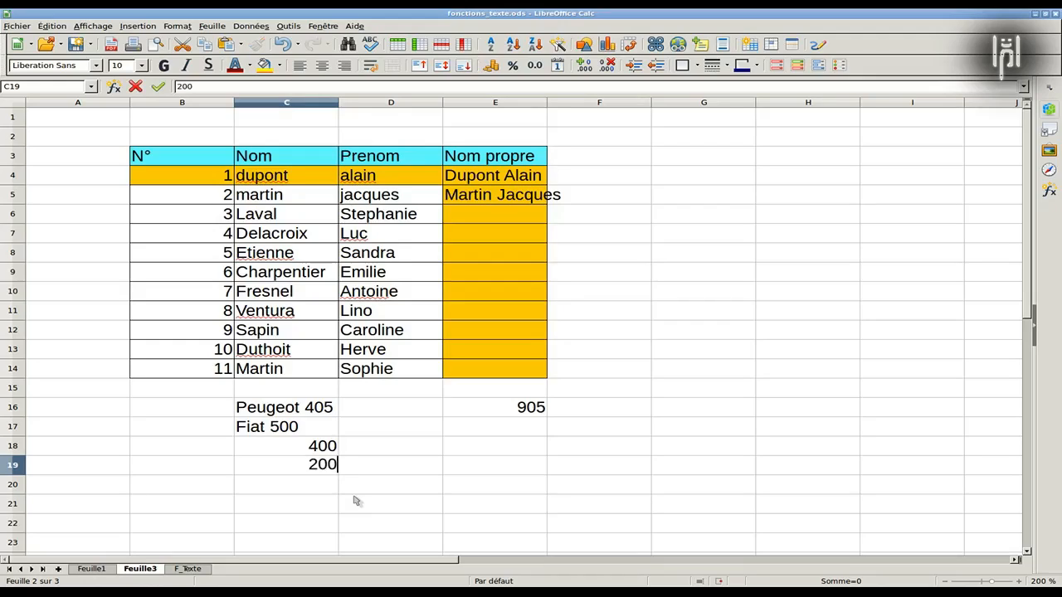
key("Up")
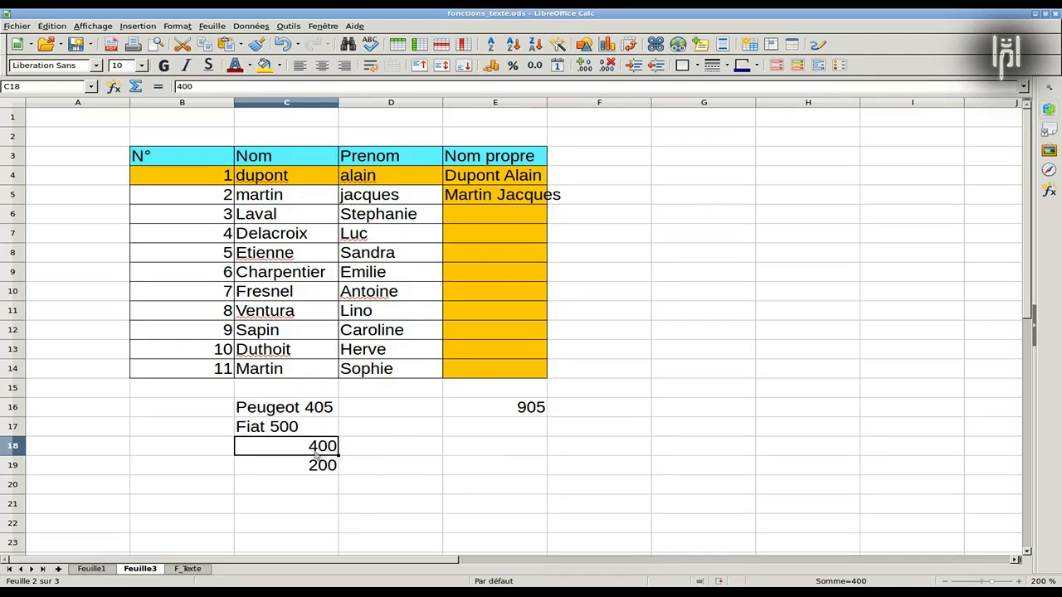
Step: Try to convert C18 to text by entering =ctext(C18) in E18, and clear the formula
left_click(448, 452)
type("=")
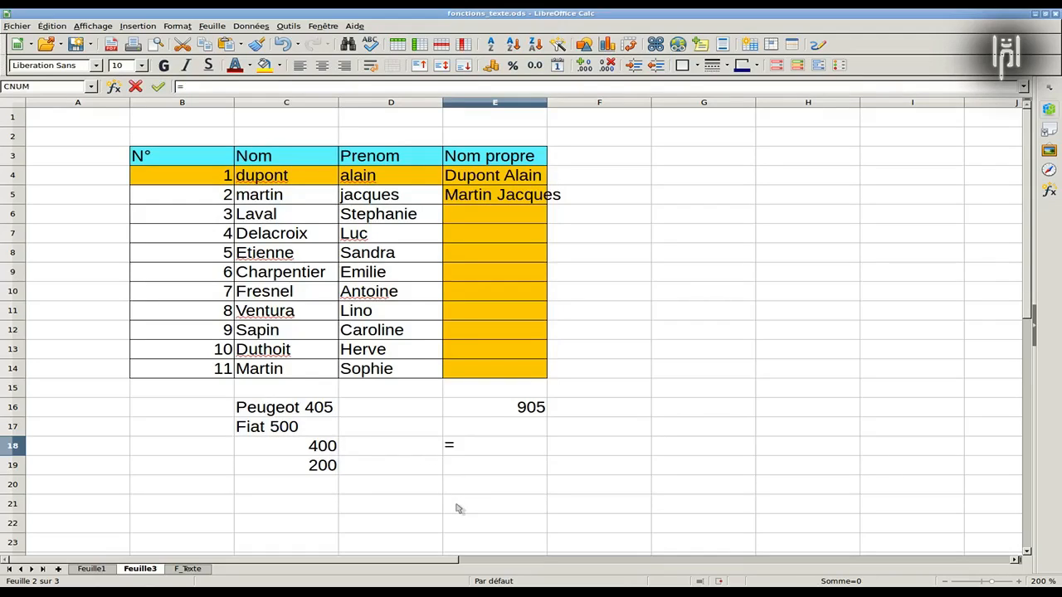
type("ctext(")
left_click(322, 448)
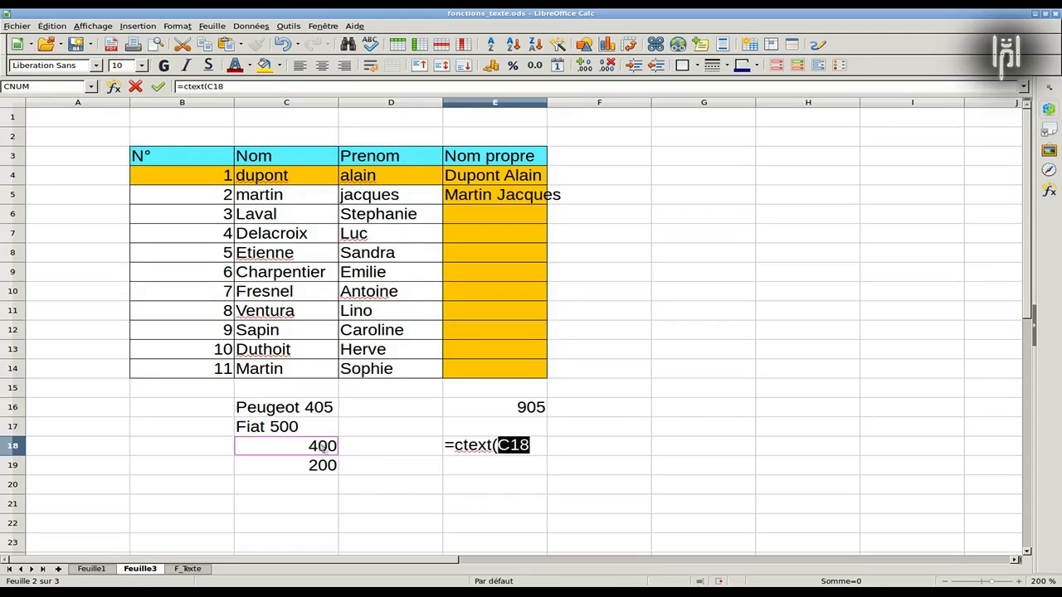
type(")")
key("Return")
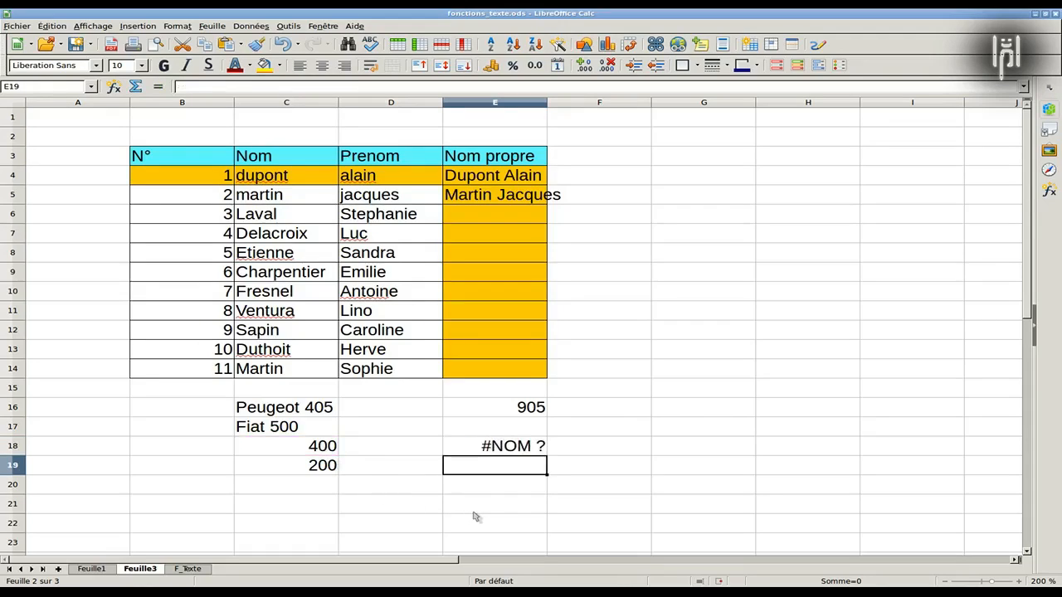
key("Up")
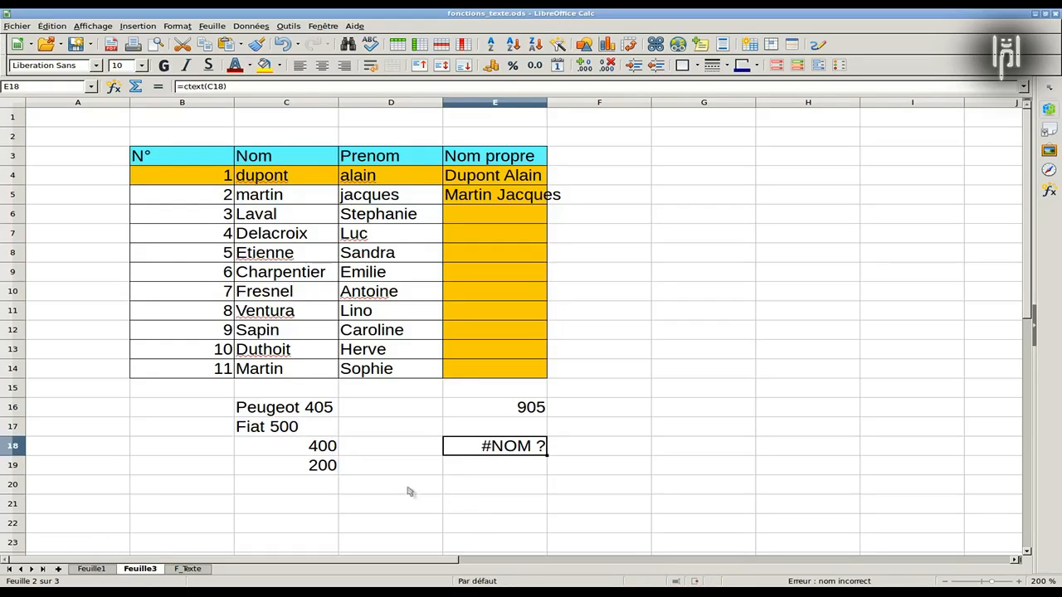
left_click(322, 448)
left_click(509, 449)
key("Delete")
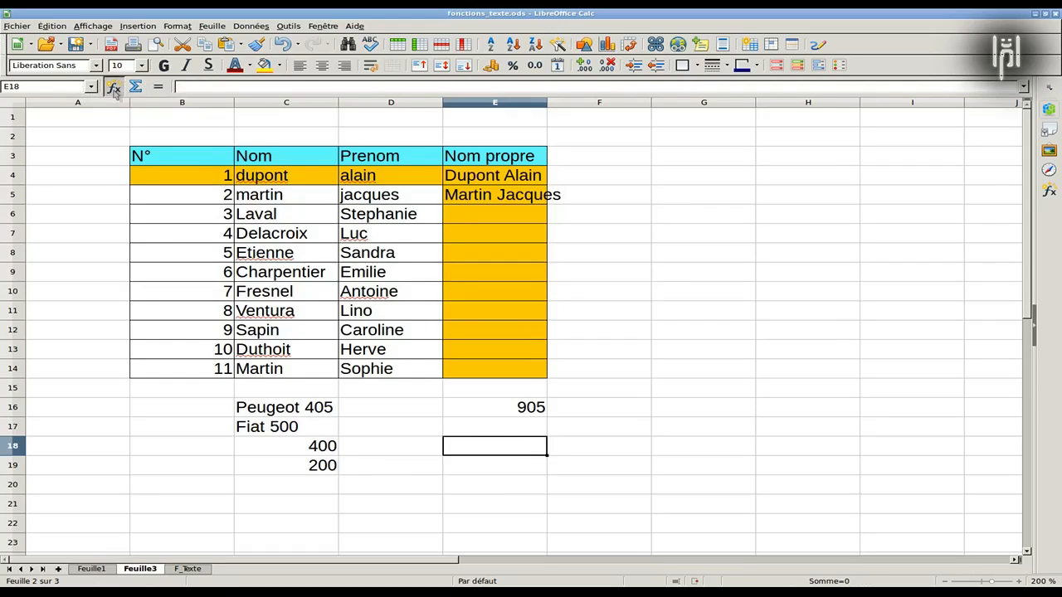
Step: Insert the CTXT function from the Texte category in E18 with the function wizard, using C18 as the nombre argument
left_click(114, 87)
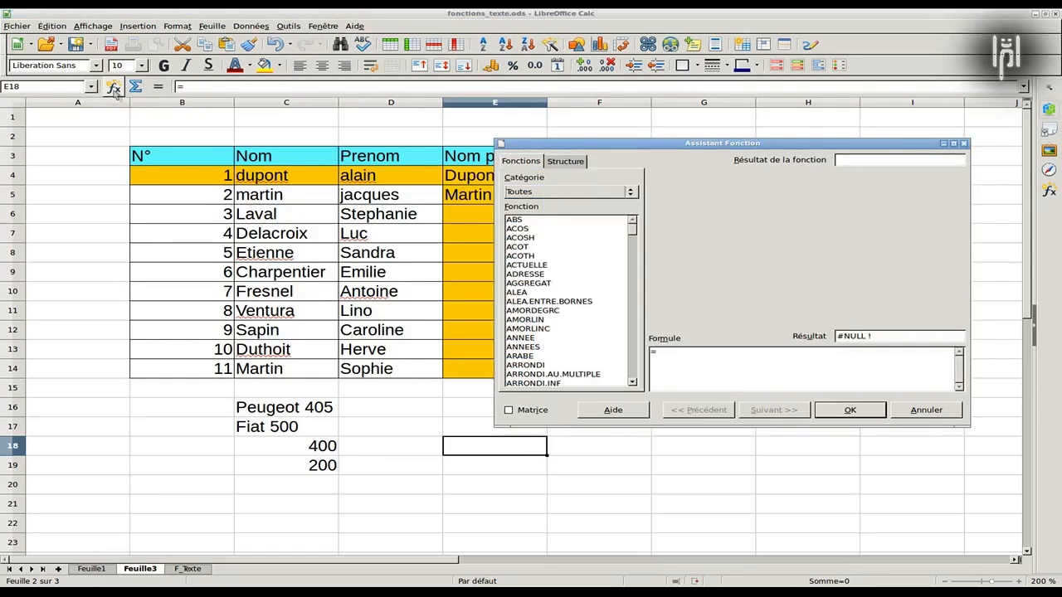
left_click(558, 194)
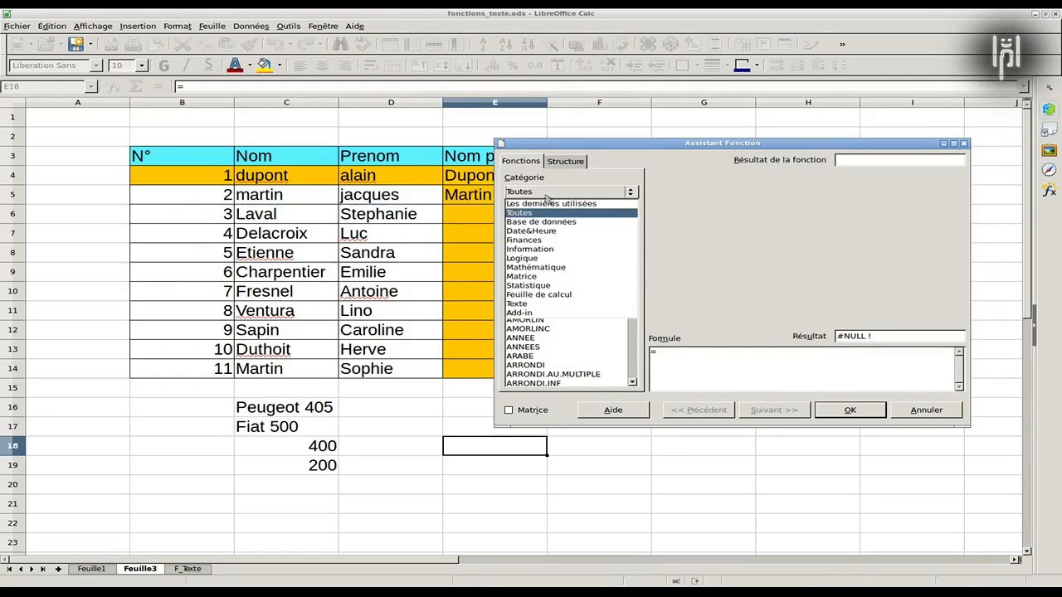
left_click(539, 304)
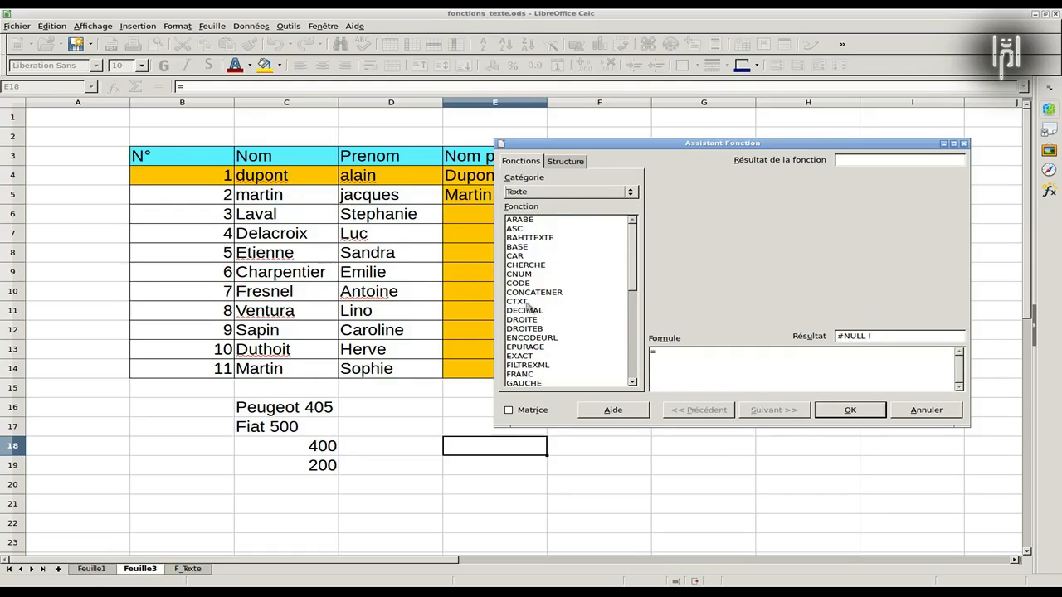
left_click(521, 301)
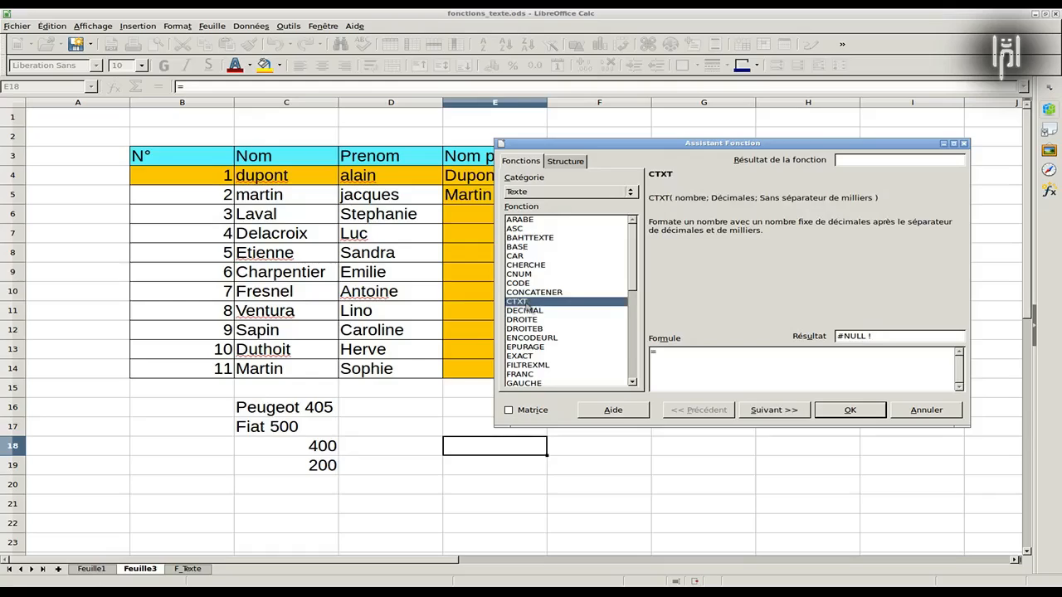
double_click(525, 305)
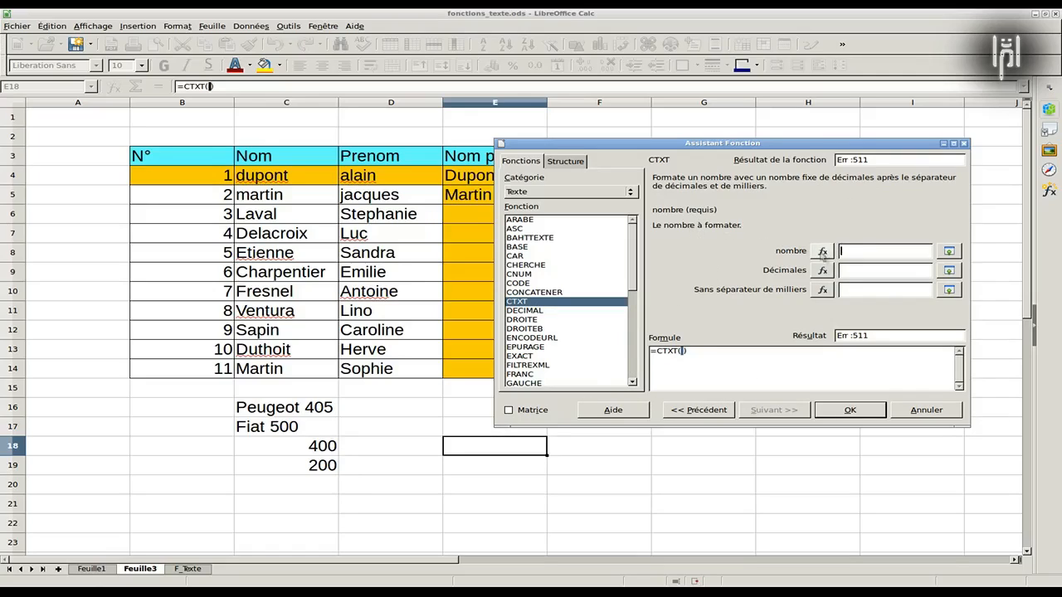
left_click(309, 447)
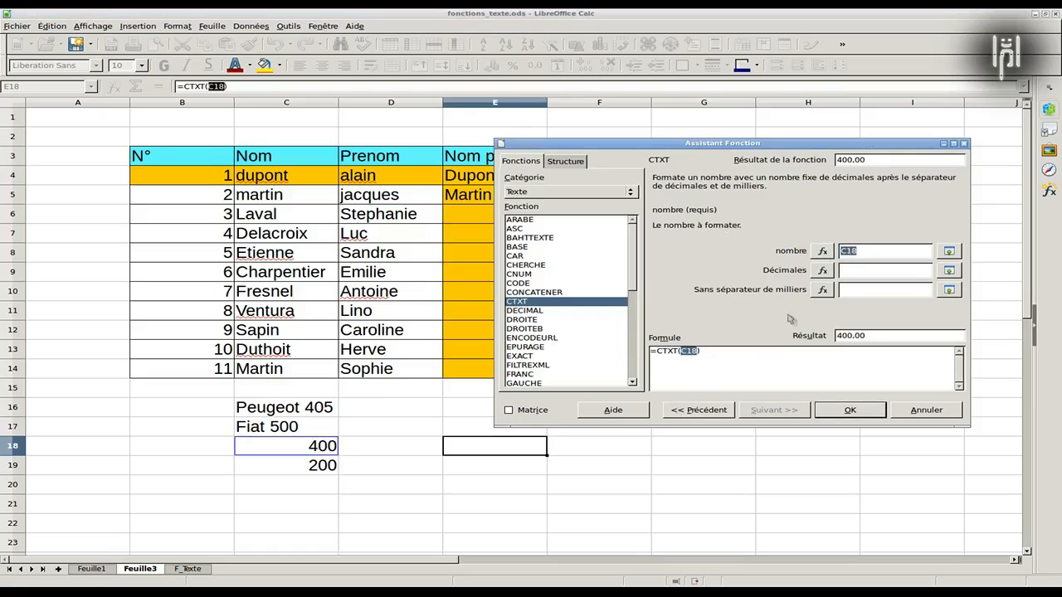
Step: Set the CTXT arguments to 2 for Décimales and 1 for Sans séparateur de milliers, and apply the function
left_click(858, 272)
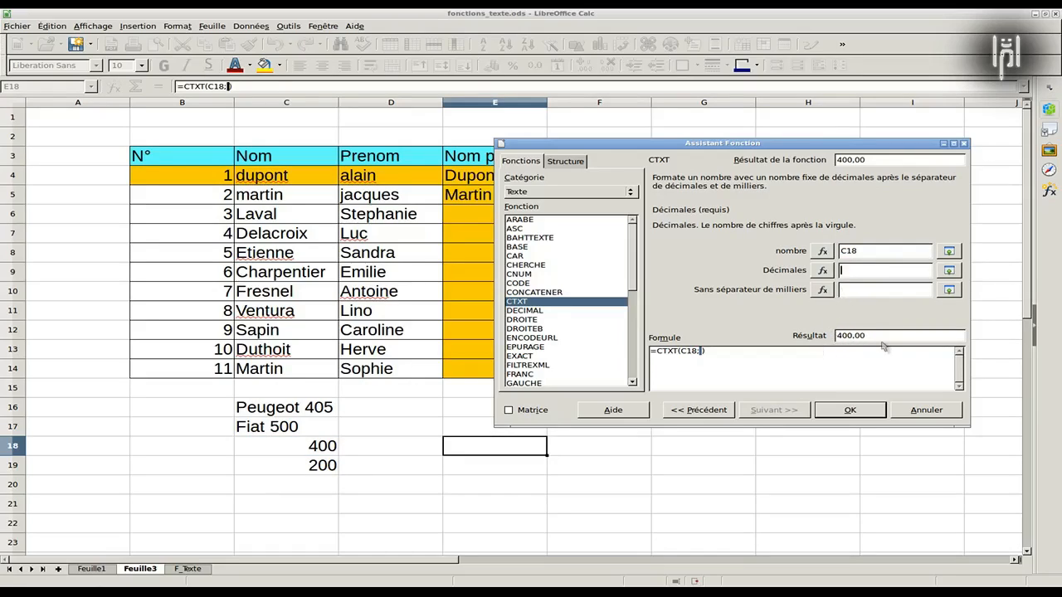
type("0")
key("BackSpace")
type("1")
key("BackSpace")
type("2")
left_click(849, 290)
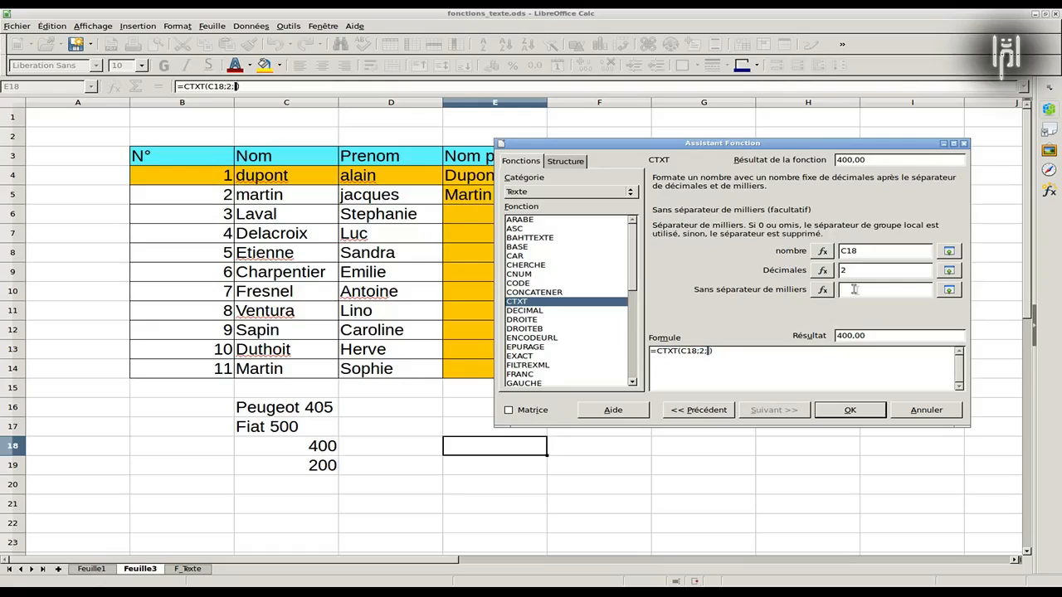
type("1")
left_click(838, 412)
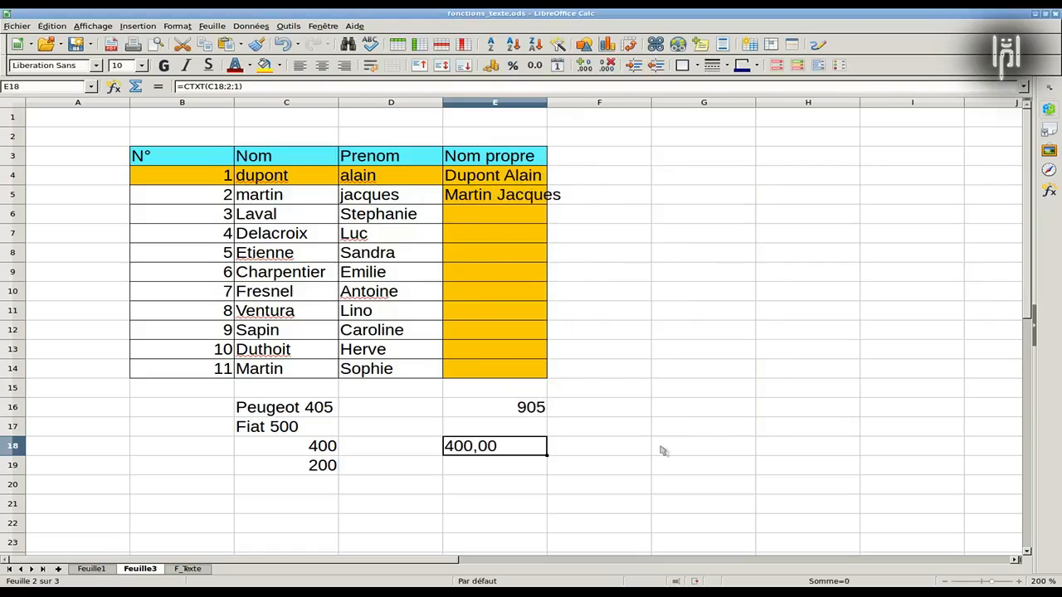
Step: Replace the number in C18 with 23564
left_click(313, 451)
type("23564")
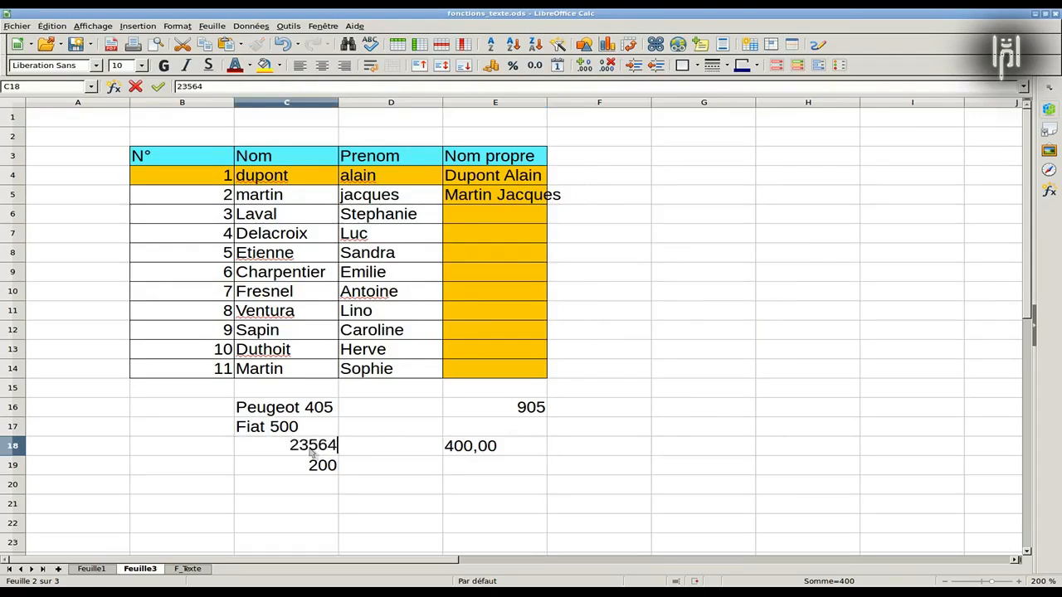
key("Return")
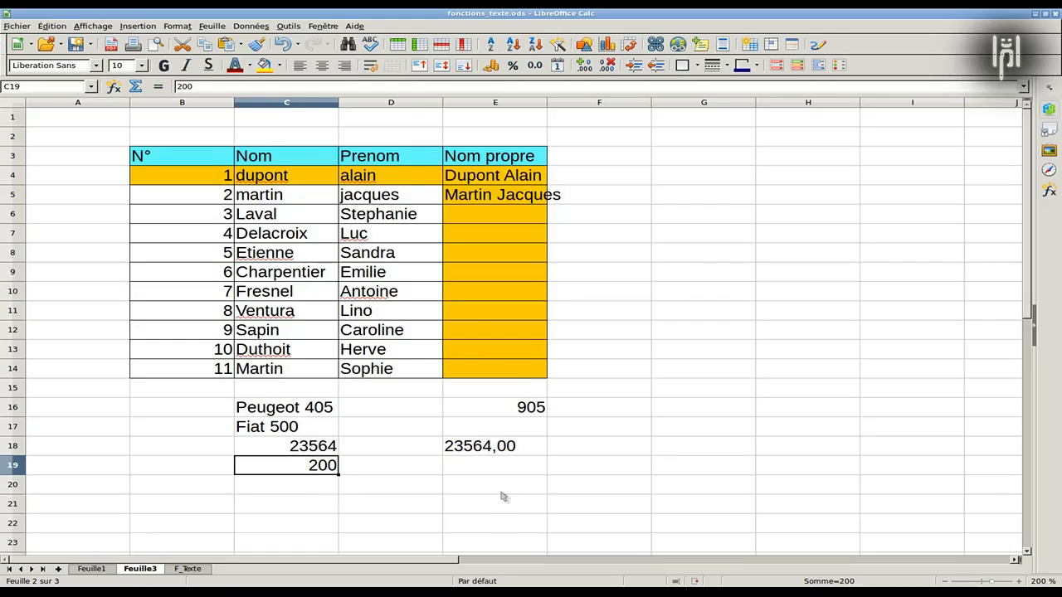
Step: Change the last argument of the E18 formula to 0, giving =CTXT(C18;2;0), and check the result
left_click(466, 453)
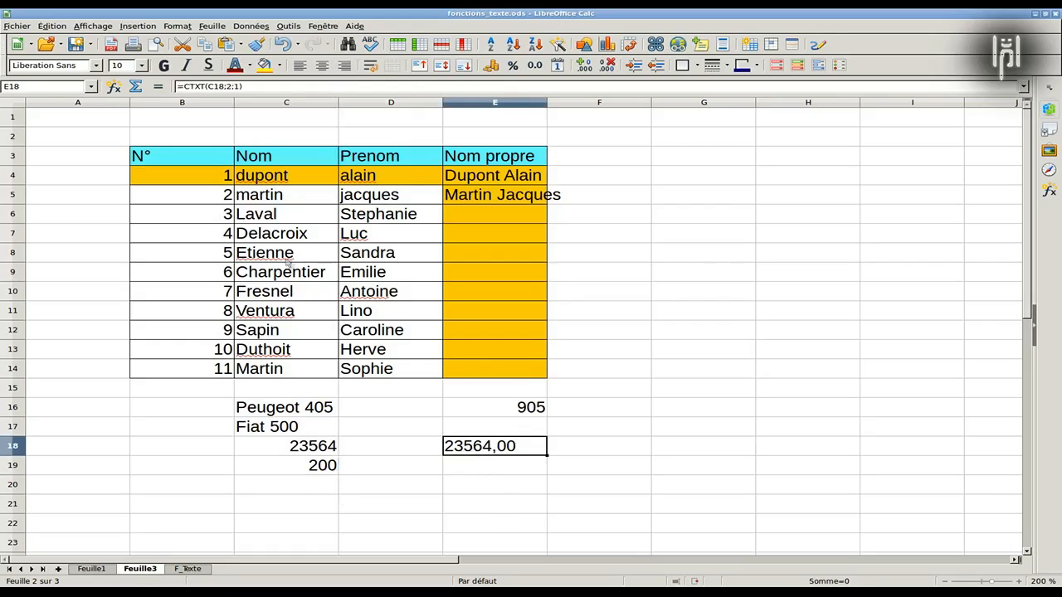
left_click(235, 86)
type("0")
key("Delete")
key("Return")
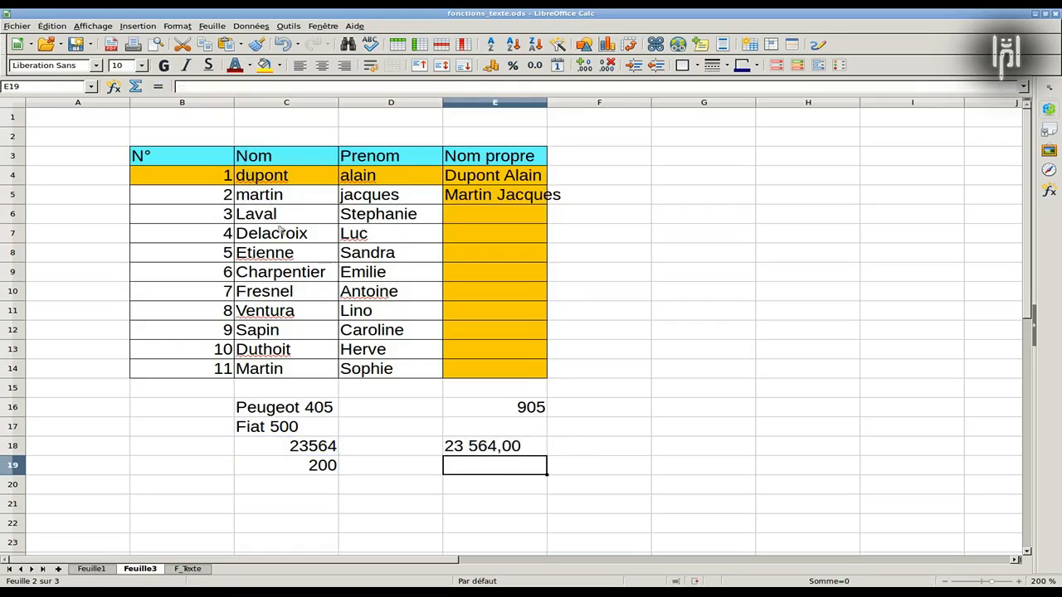
left_click(465, 448)
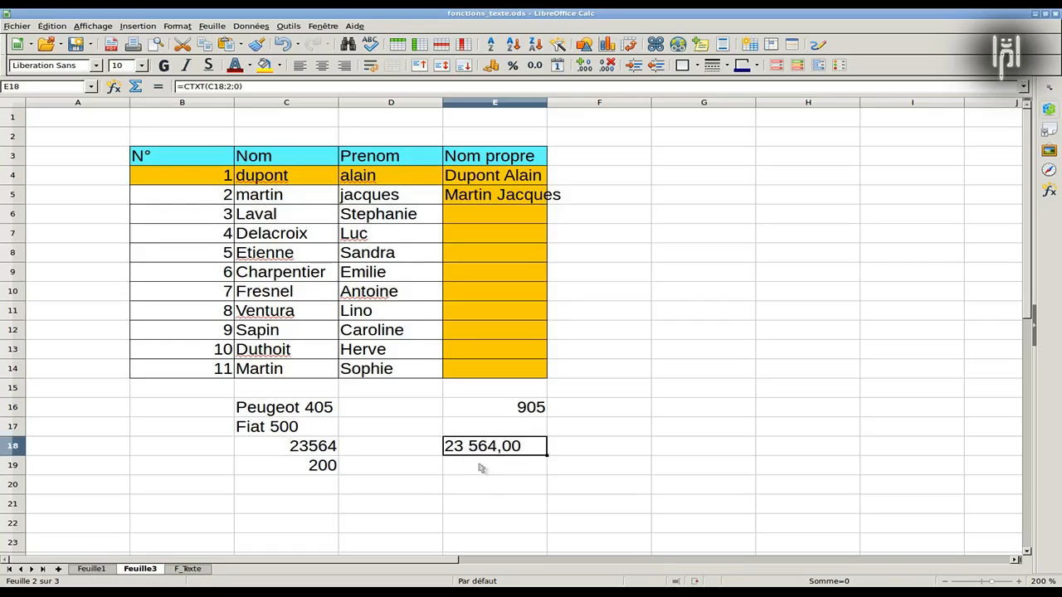
left_click(292, 452)
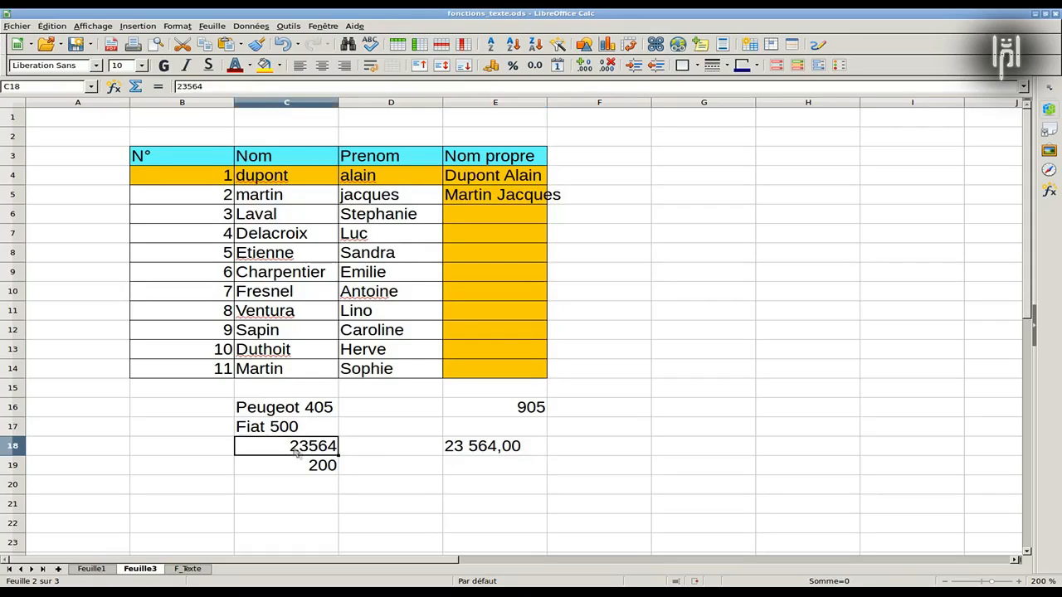
left_click(310, 467)
left_click(306, 455)
left_click(465, 451)
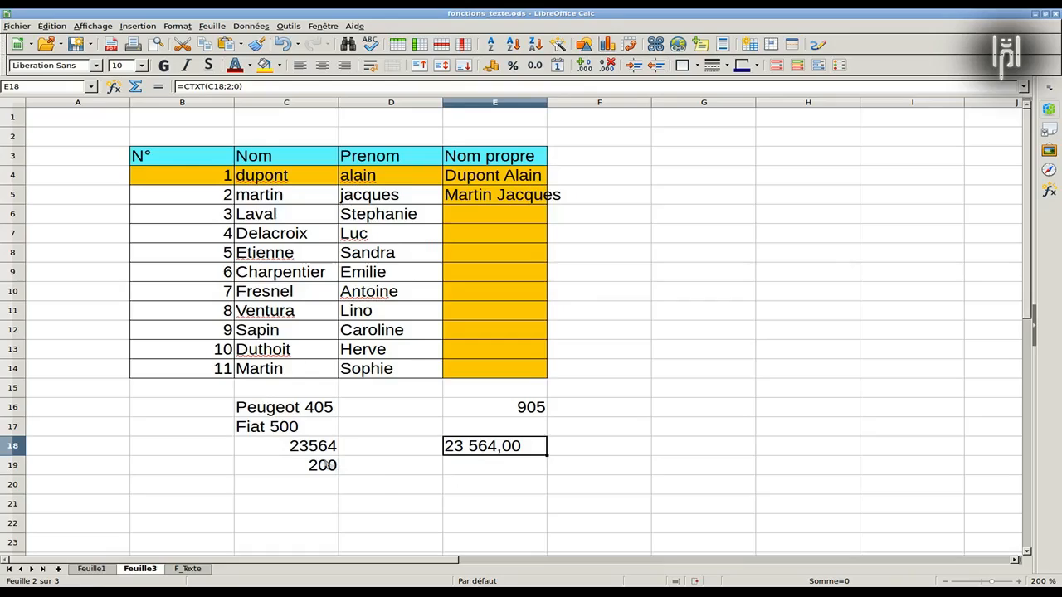
left_click(477, 469)
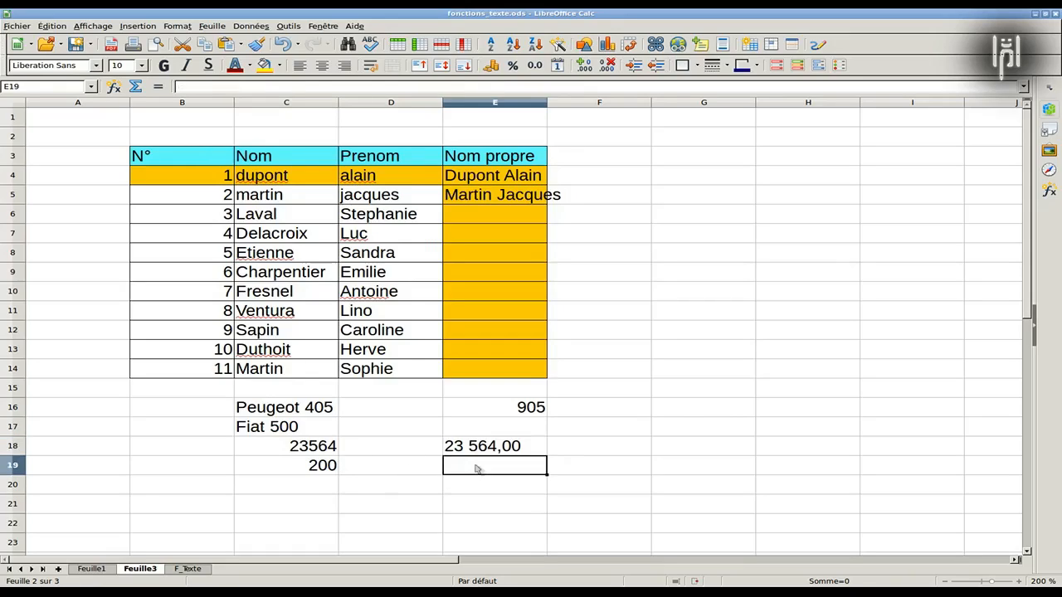
Step: Change the decimals argument of the E18 formula to 0, giving =CTXT(C18;0;0)
left_click(475, 448)
double_click(471, 448)
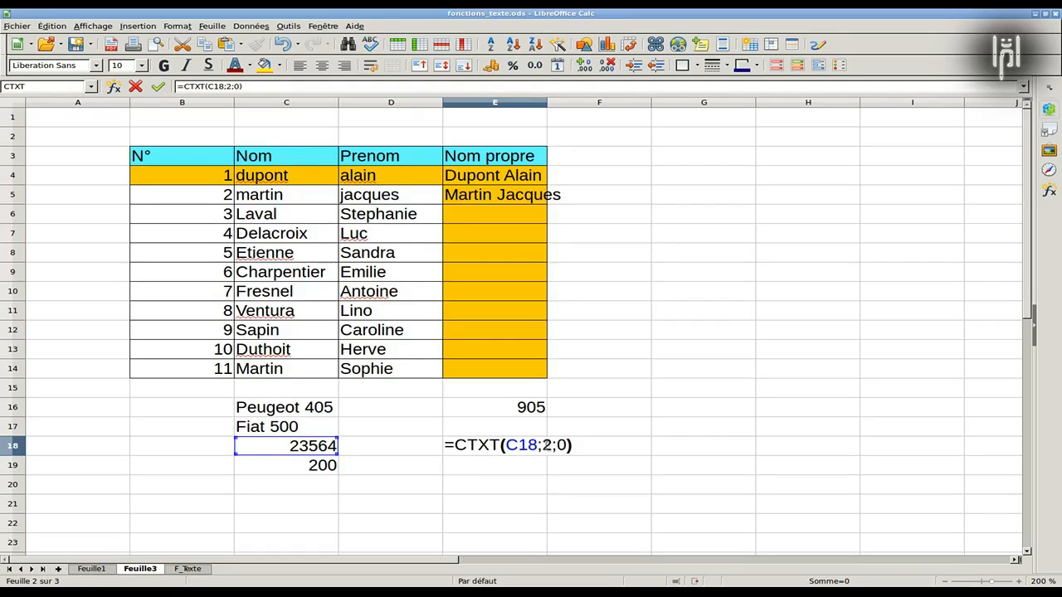
type("0")
key("Delete")
key("Return")
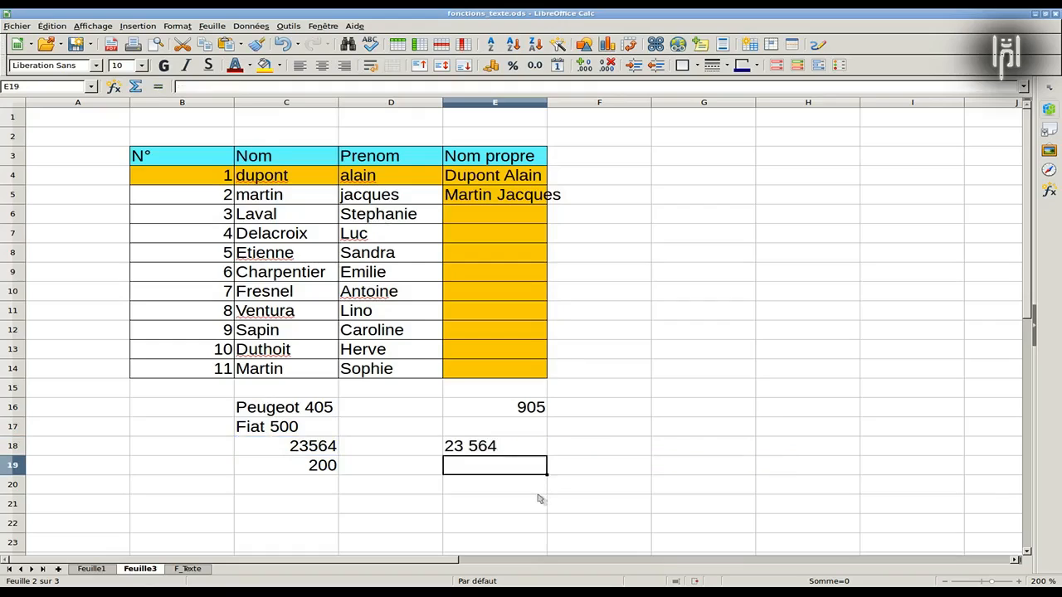
Step: Change the last argument of the E18 formula to 1, giving =CTXT(C18;0;1), and compare the result with C18
double_click(512, 453)
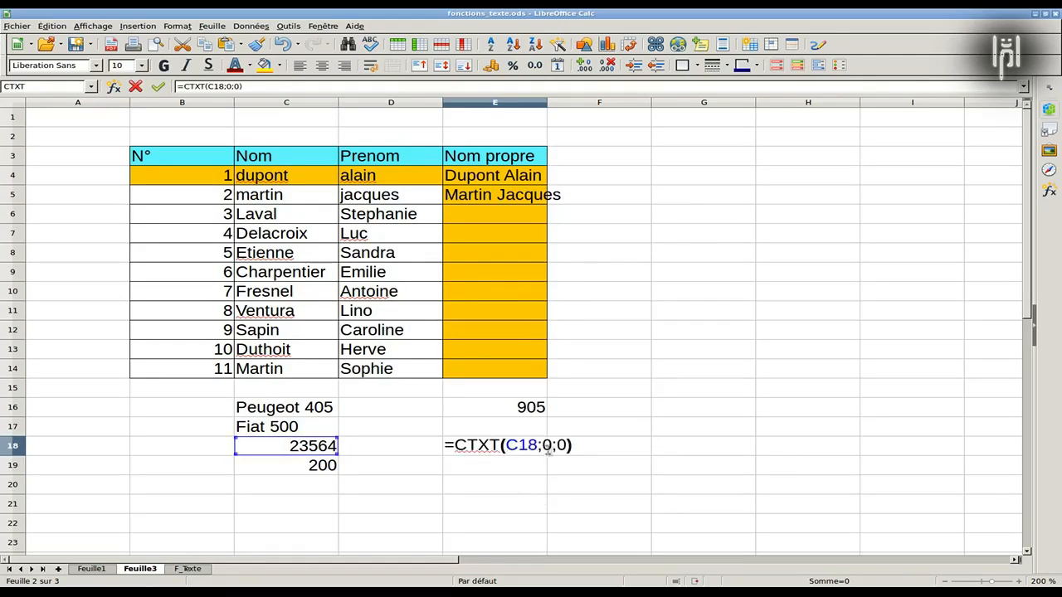
type("1")
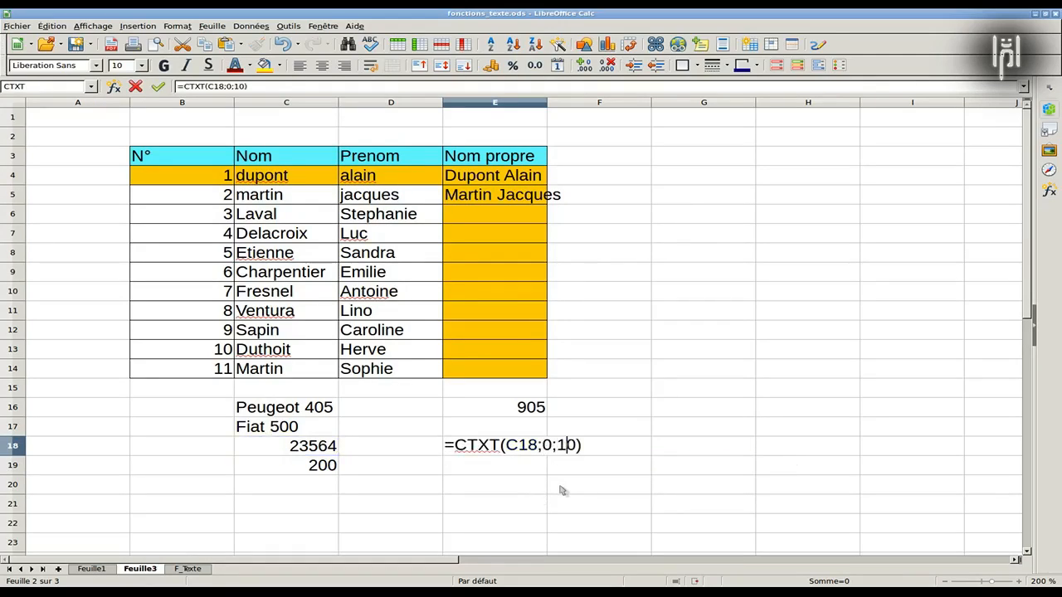
key("Delete")
key("Return")
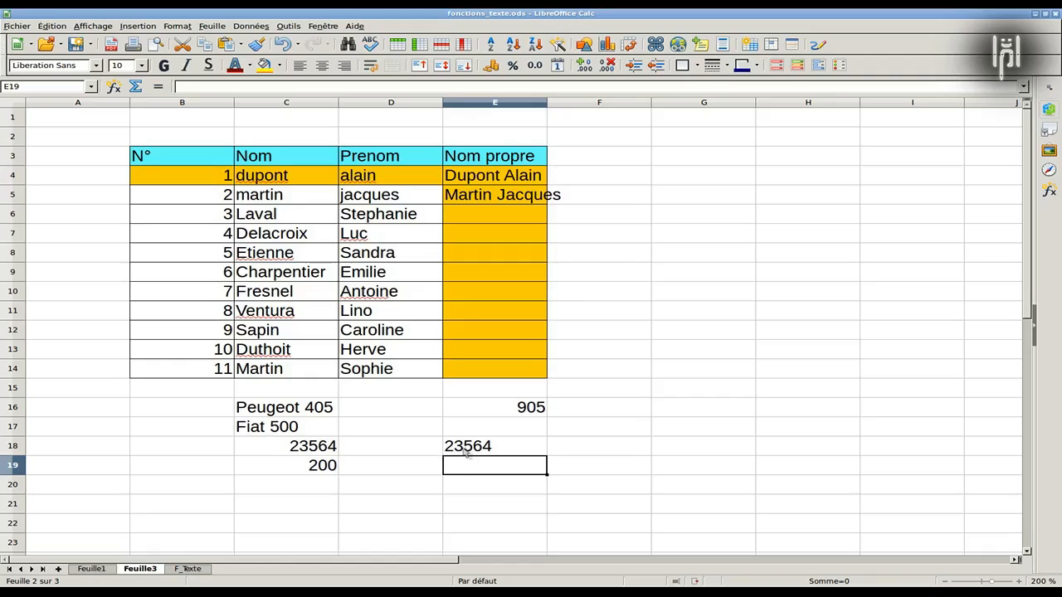
left_click(463, 448)
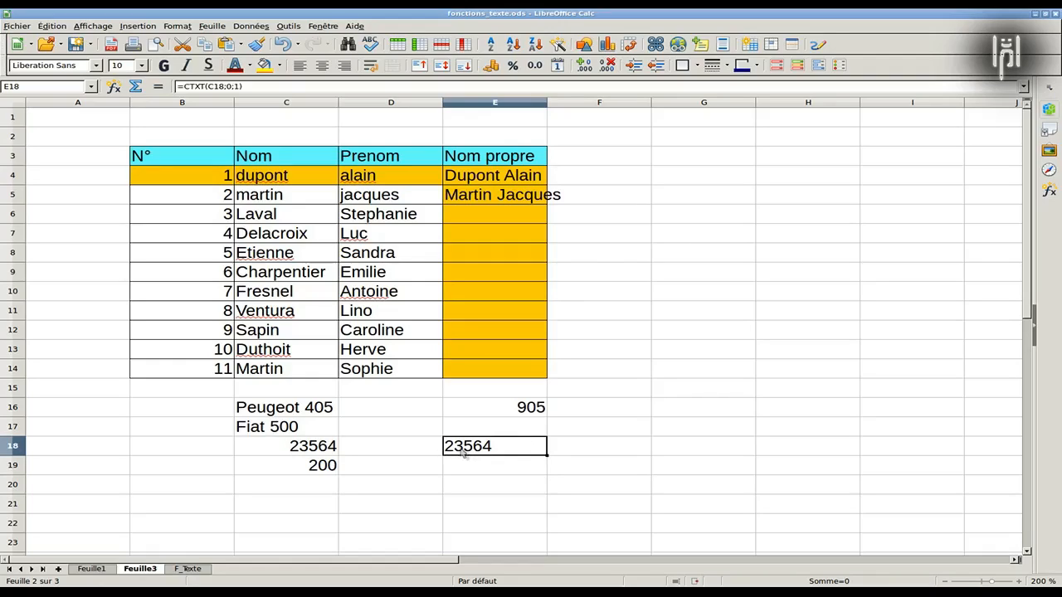
left_click(313, 454)
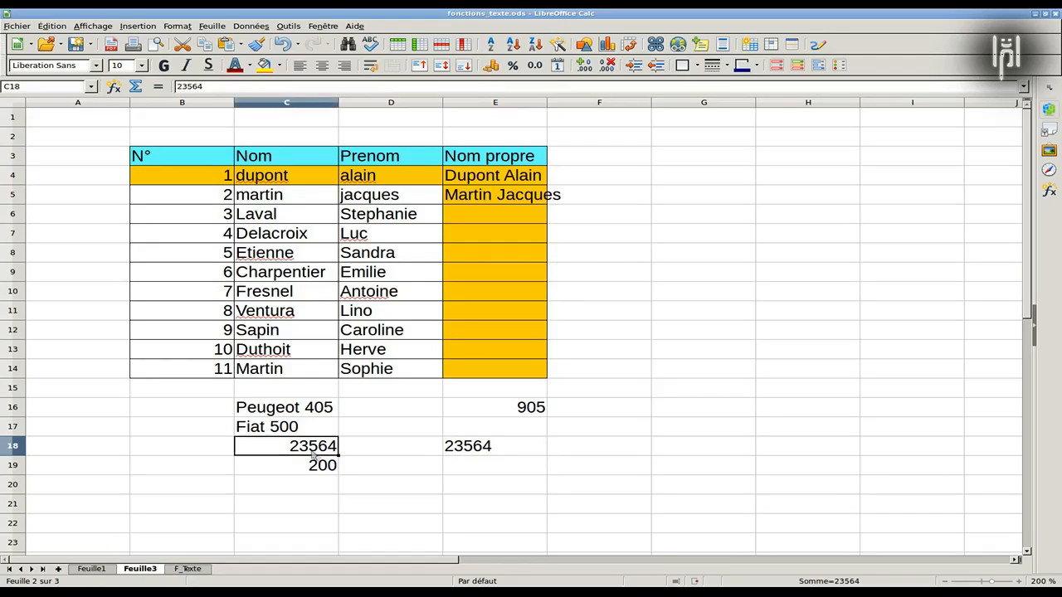
left_click(460, 452)
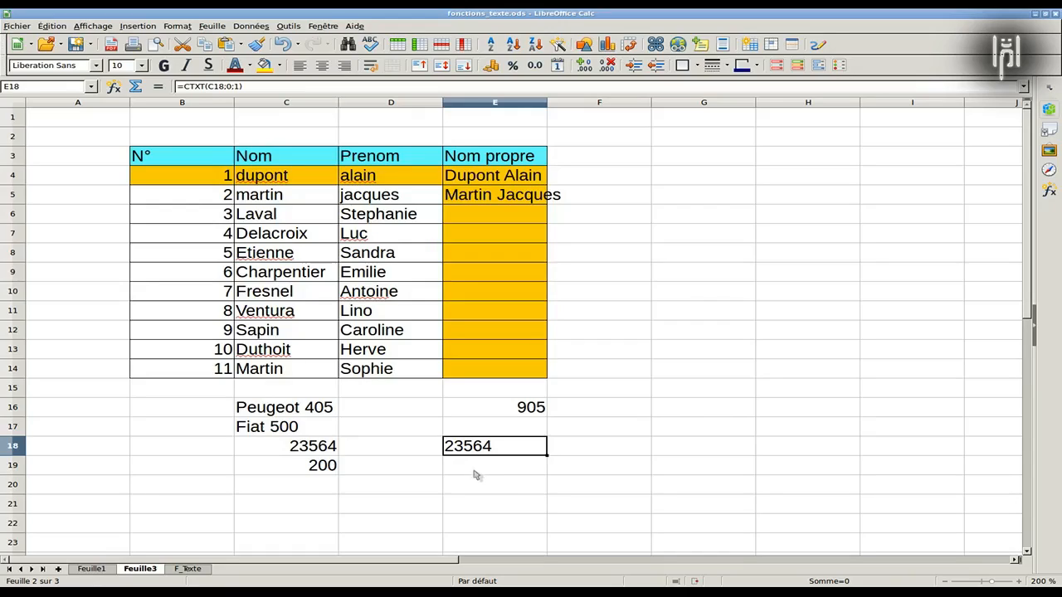
Step: Enter the number 2016 in C20 below the other sample values
left_click(313, 490)
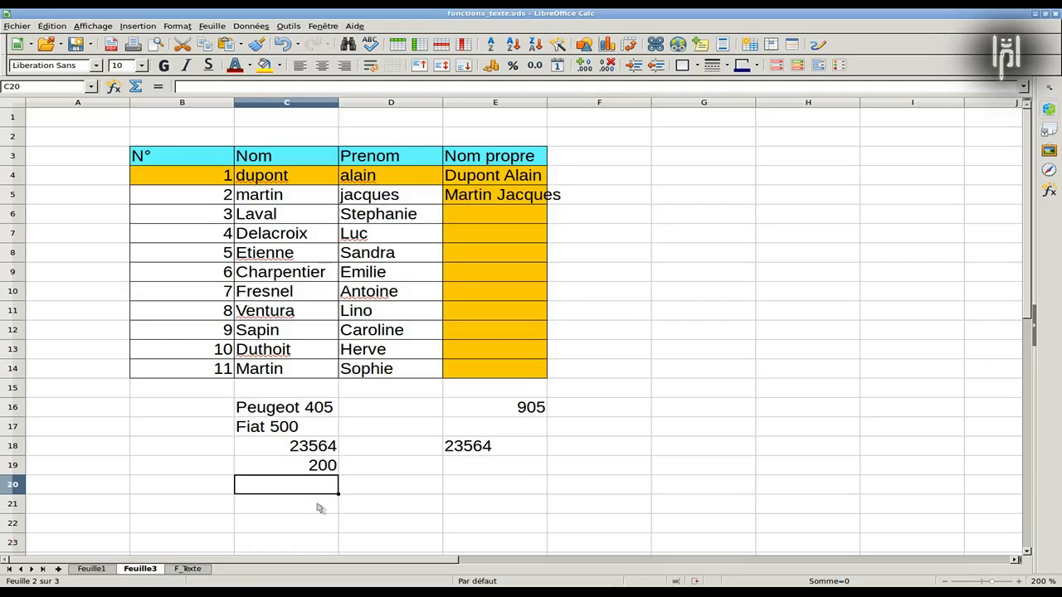
type("2016")
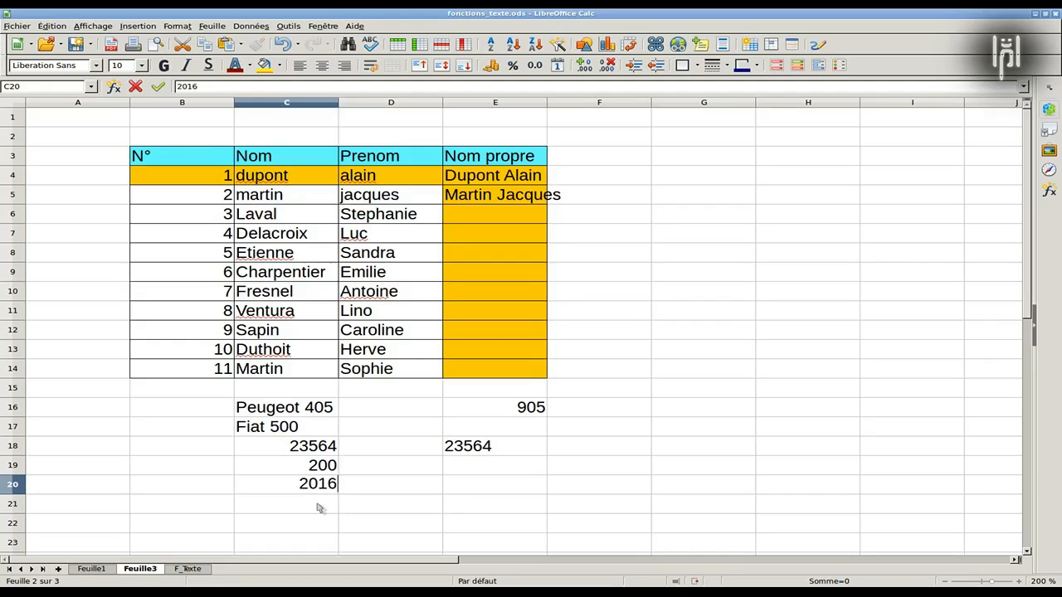
key("Return")
key("Up")
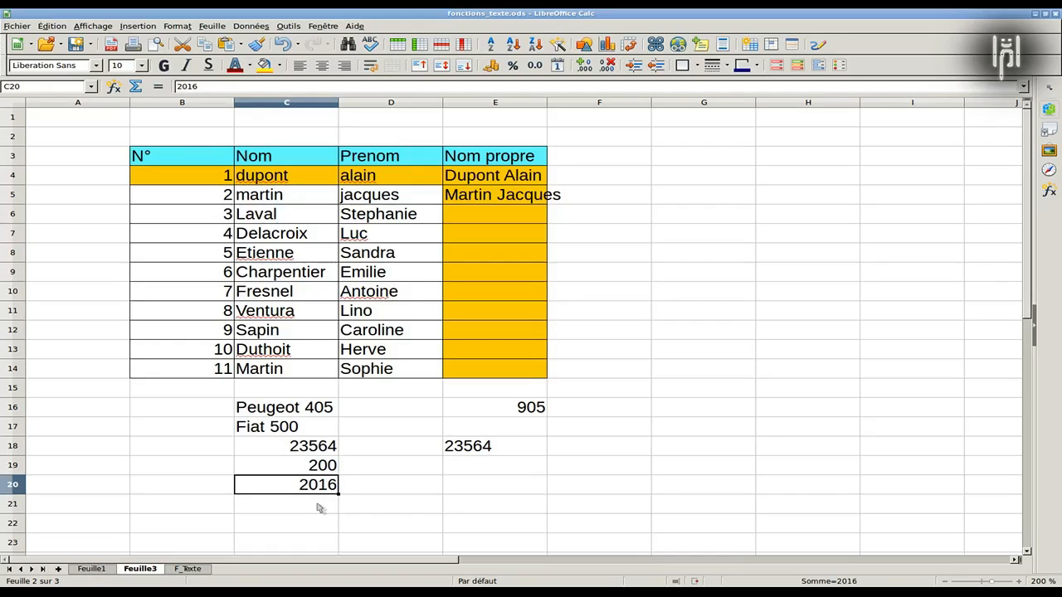
Step: Enter the formula =romain(C20) in E20 to convert the year to Roman numerals
left_click(475, 489)
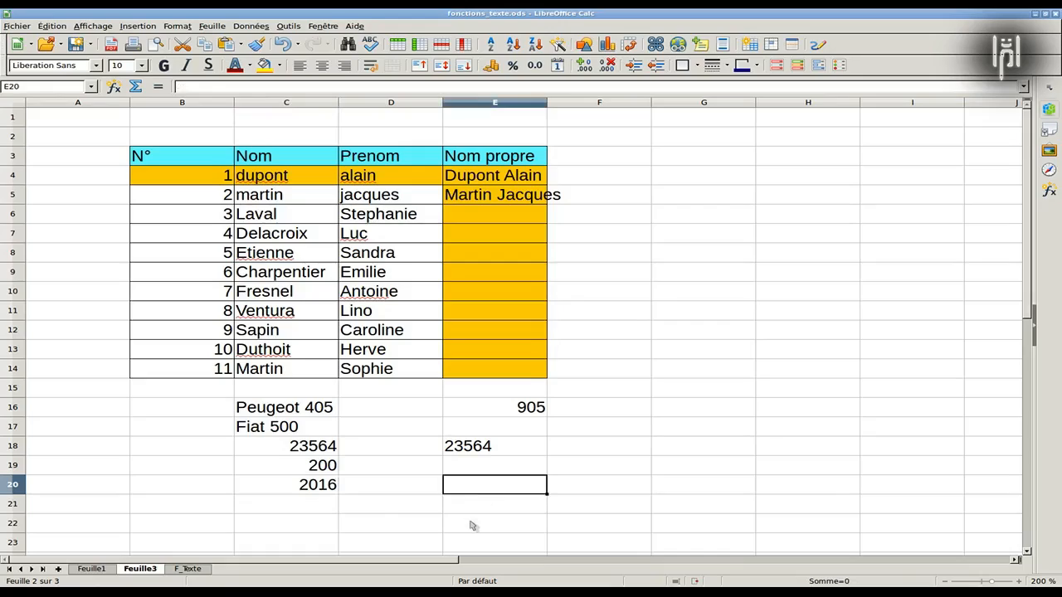
type("=romain")
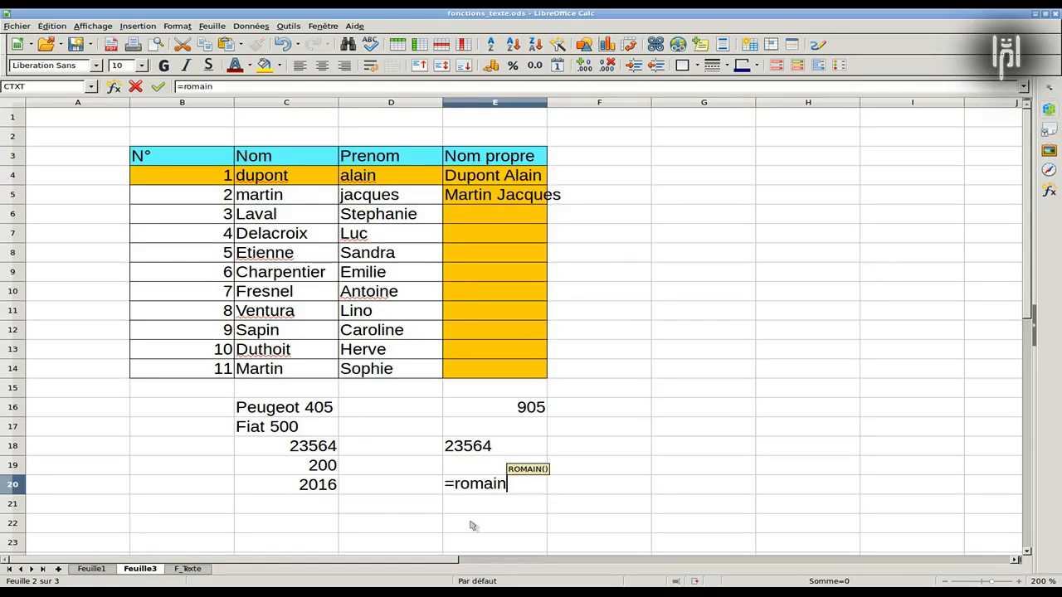
type("(")
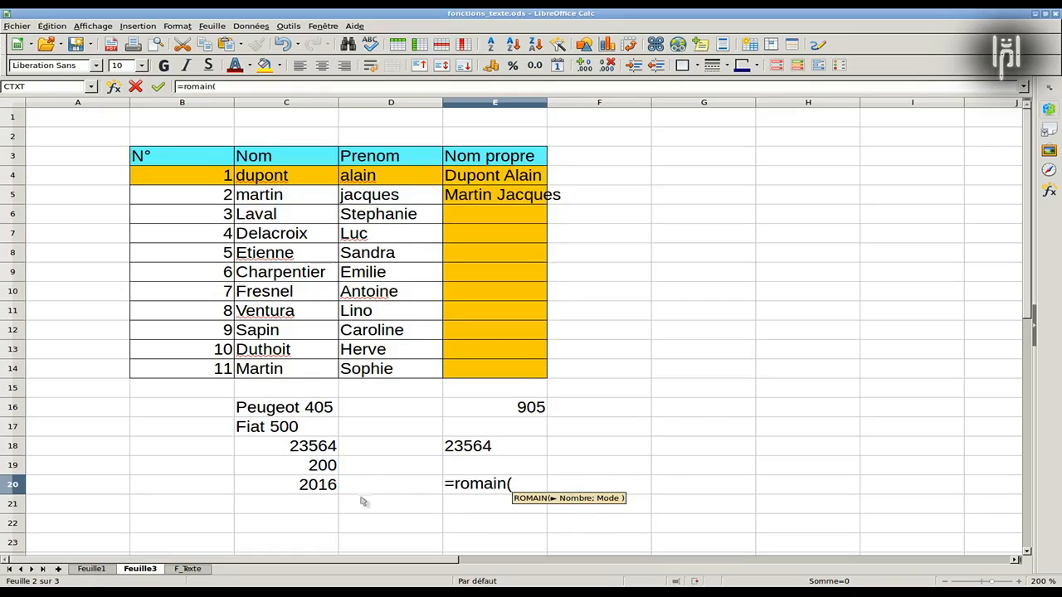
left_click(318, 489)
type(")")
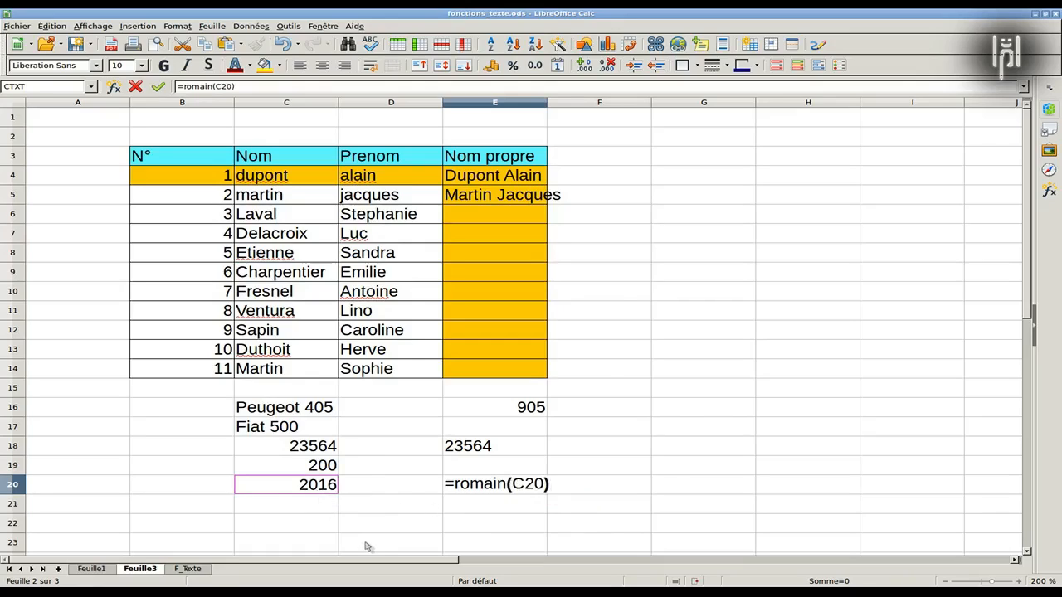
key("Return")
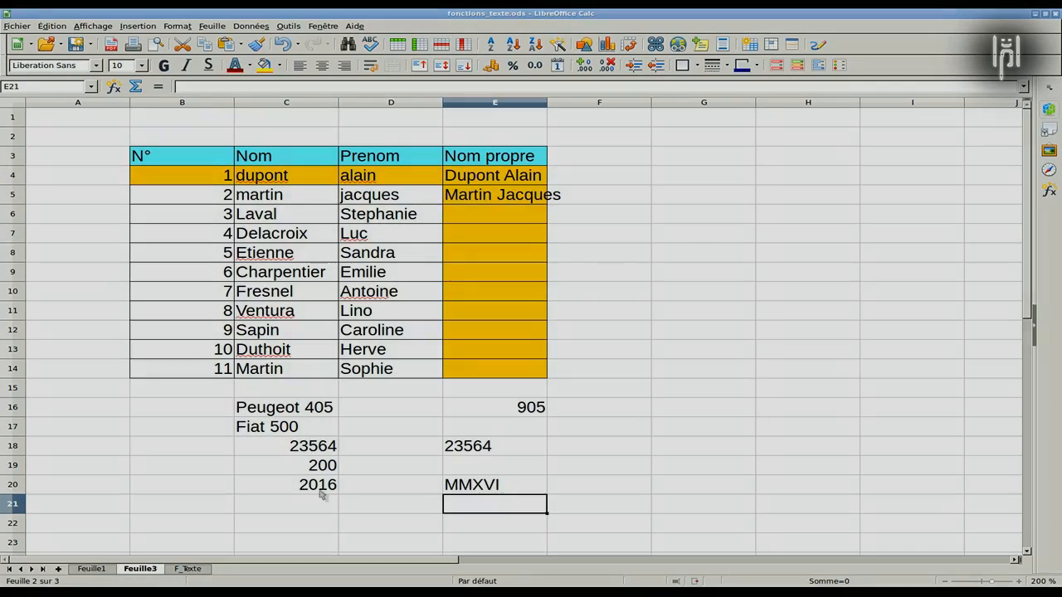
Step: Enter the column headers Jour, mois and année in cells B2 to D2
type("Jour")
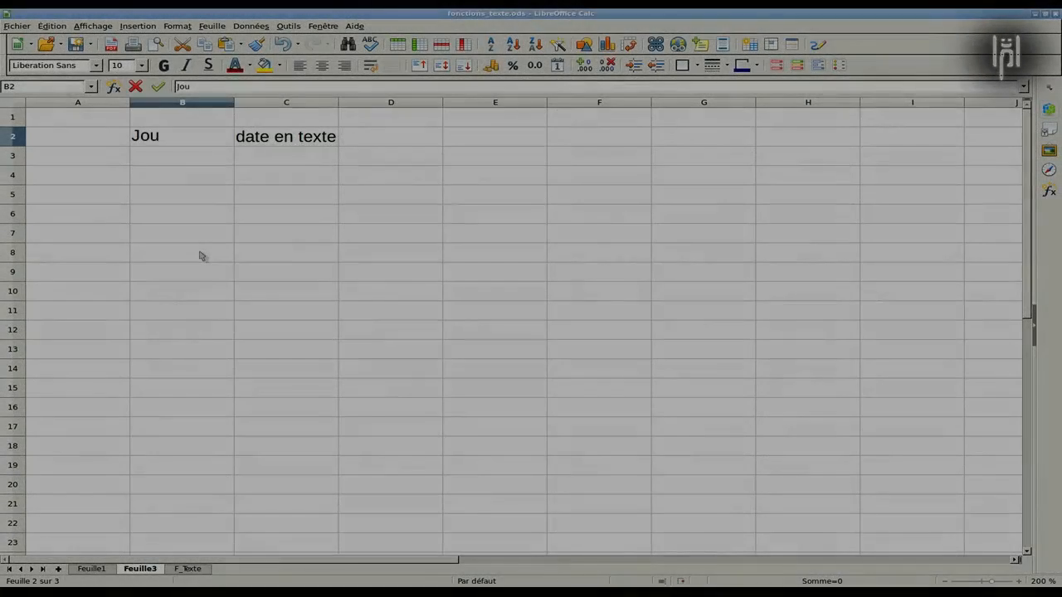
key("Tab")
type("m")
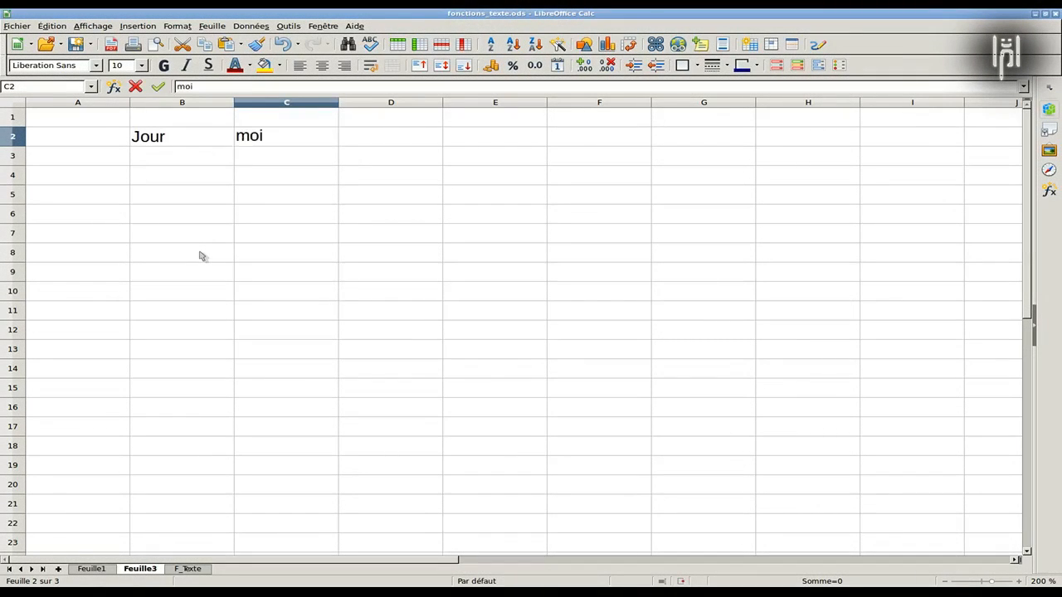
type("ois")
key("Tab")
type("anne")
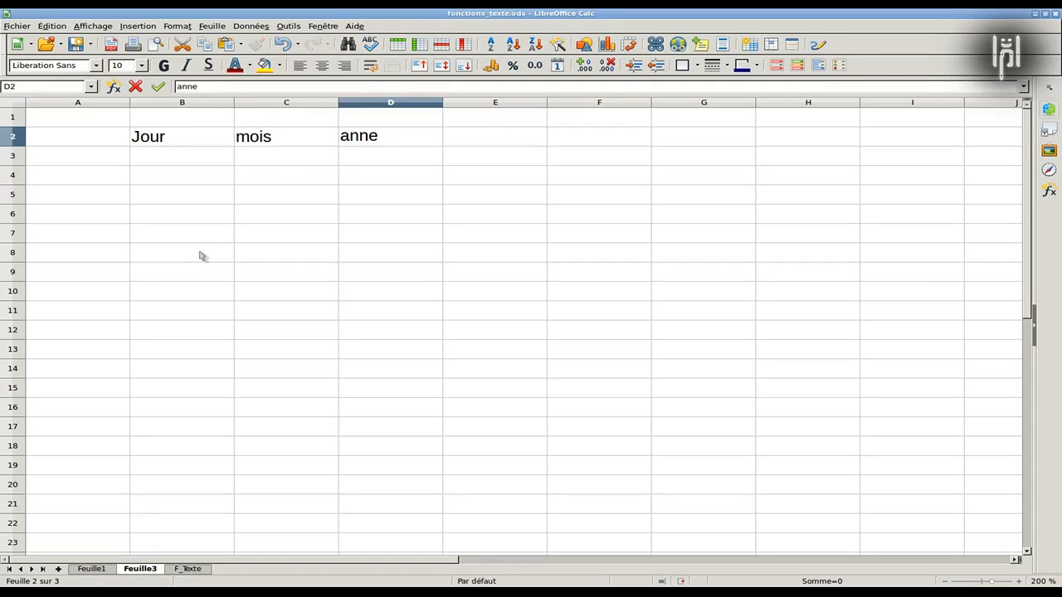
type("e")
key("Return")
Step: Enter 01, 06 and 2016 in cells B3 to D3 under the Jour, mois and année headers
key("Left")
key("Left")
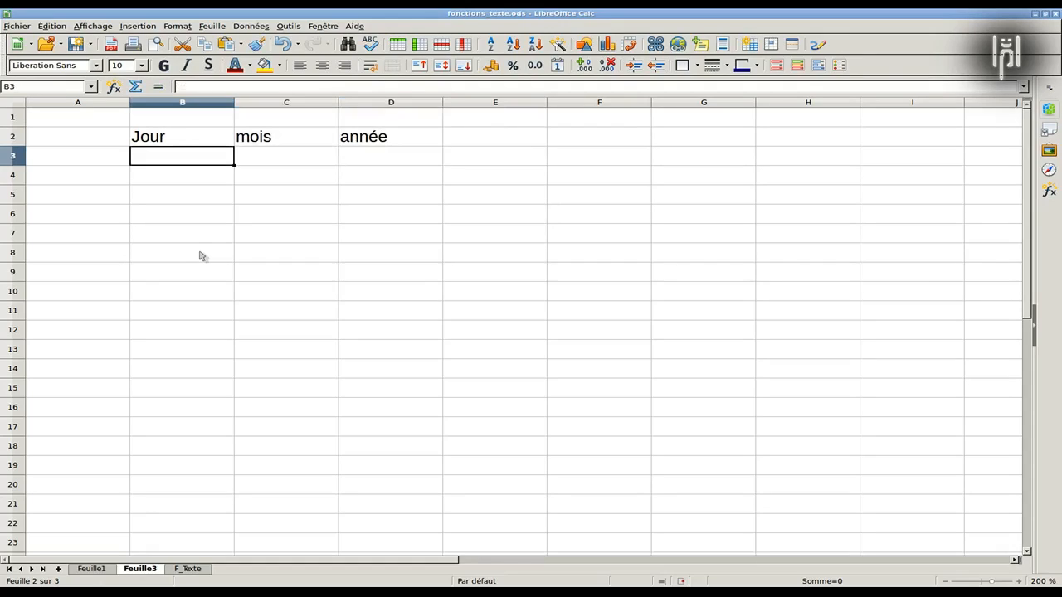
type("01")
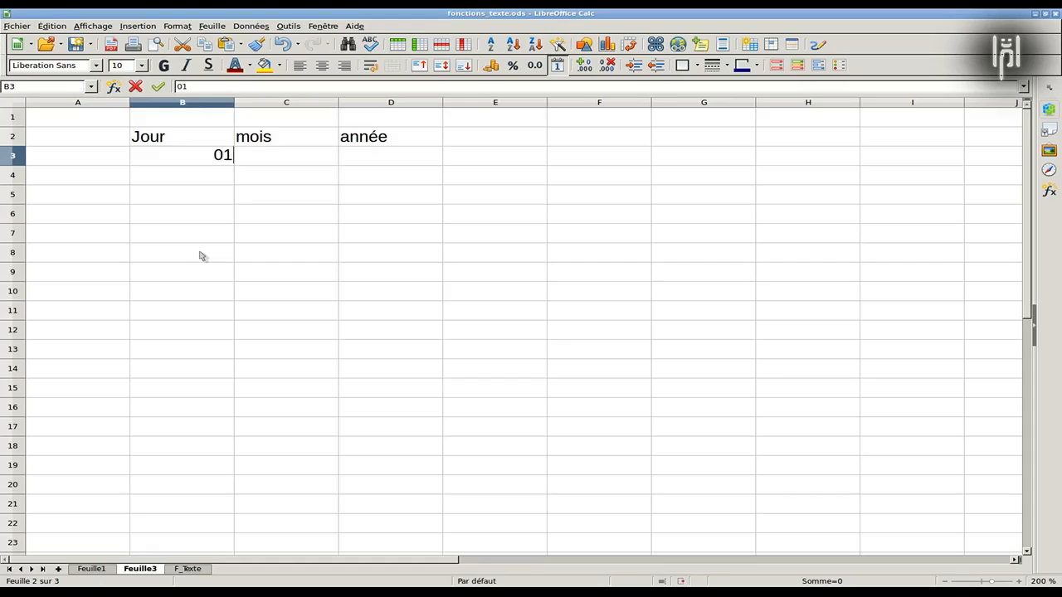
key("Tab")
key("Left")
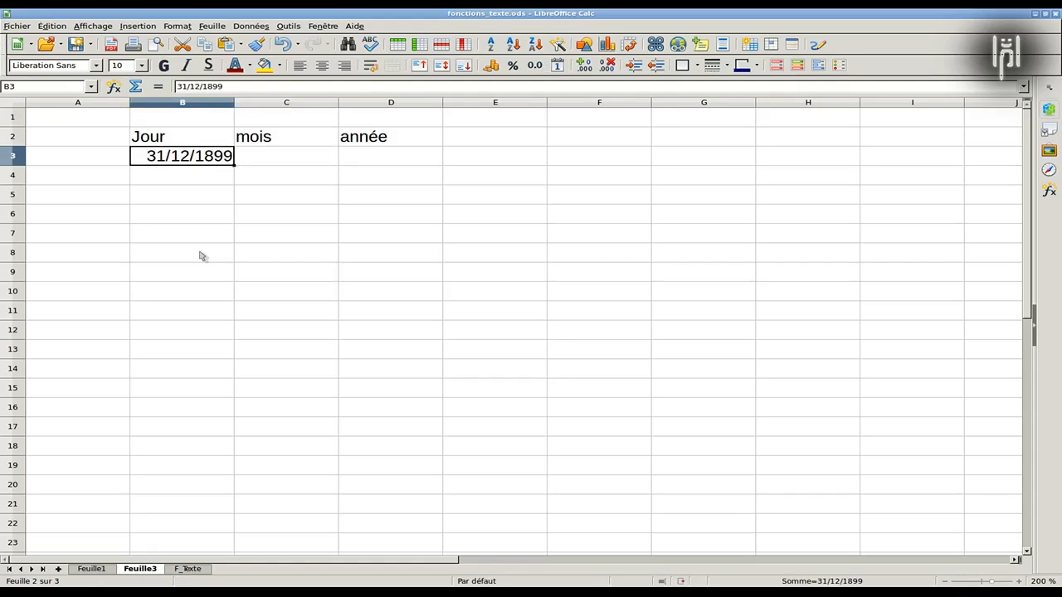
key("Right")
type("06")
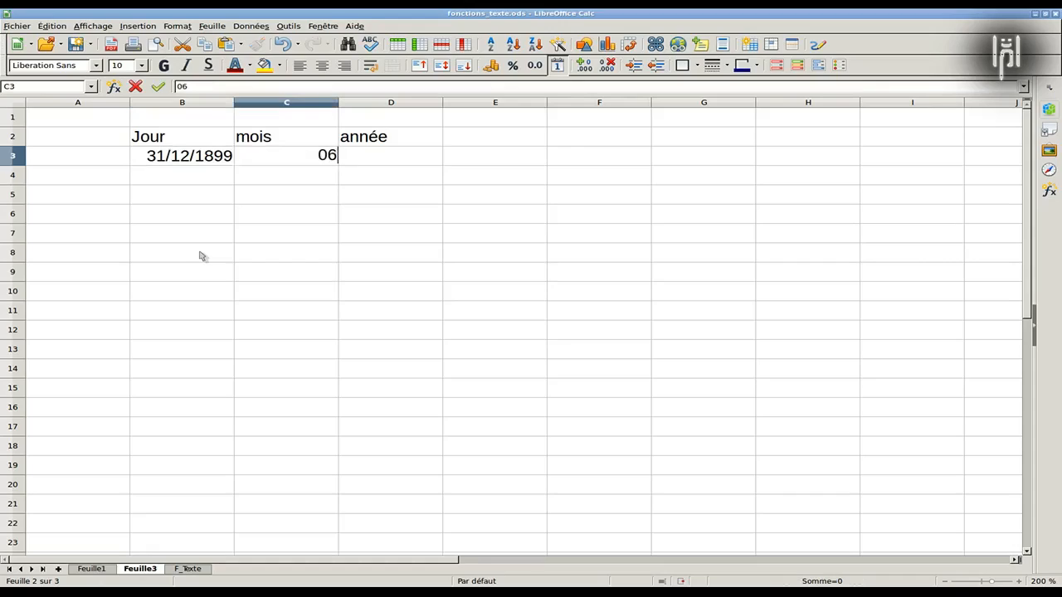
key("Tab")
type("2016")
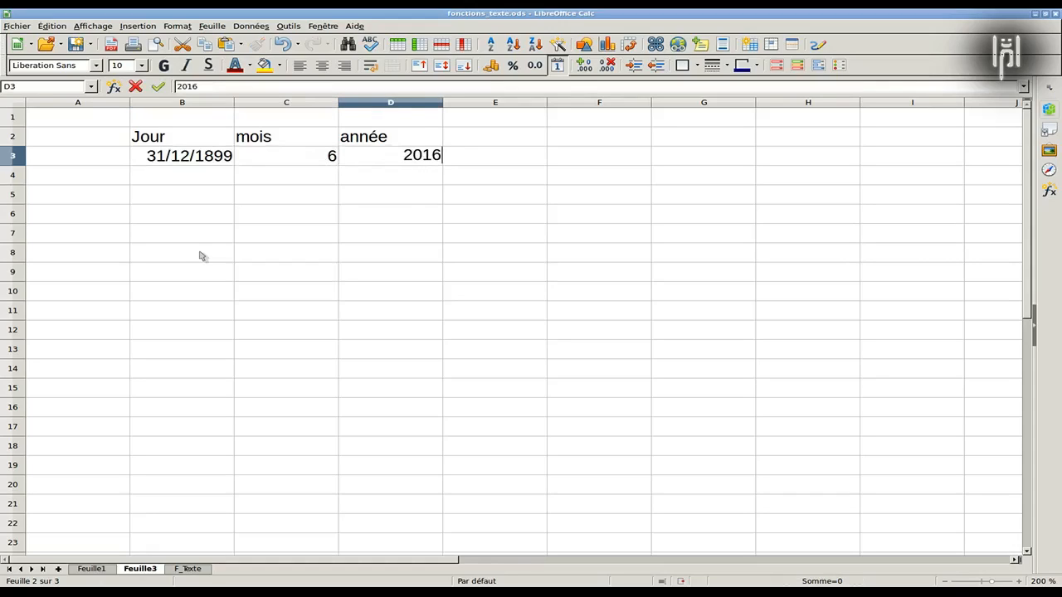
key("Return")
Step: Format the day cell B3 with the Nombre category and the Standard format
key("Left")
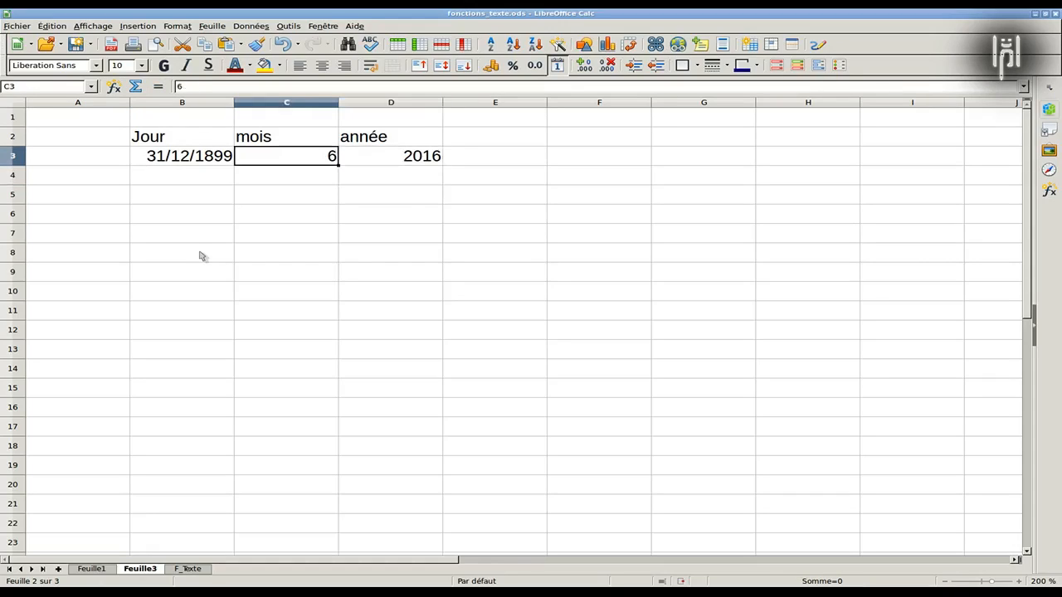
left_click(185, 163)
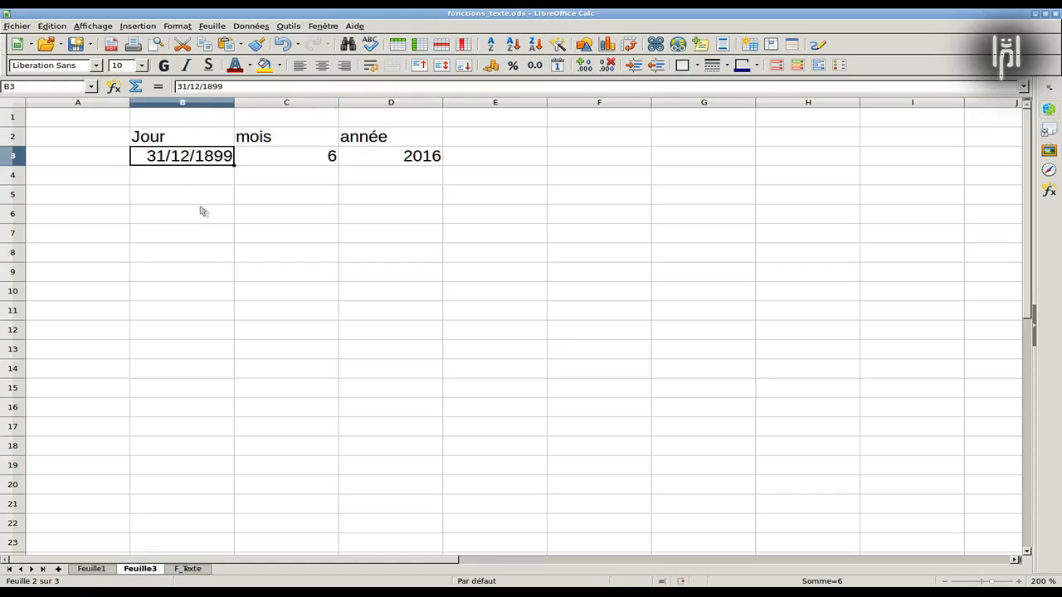
right_click(169, 163)
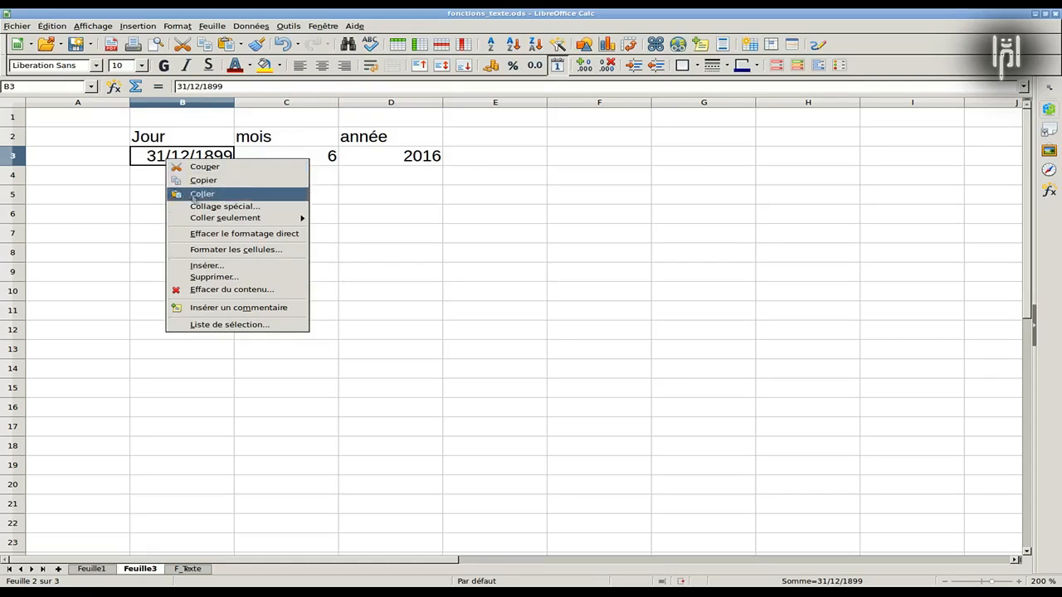
left_click(214, 250)
left_click(316, 317)
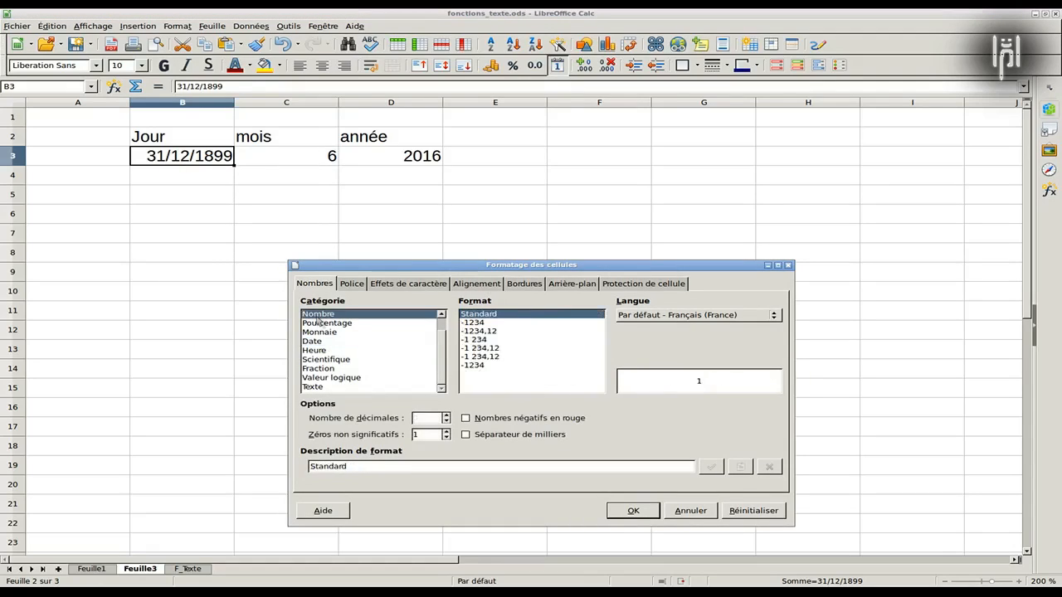
left_click(632, 510)
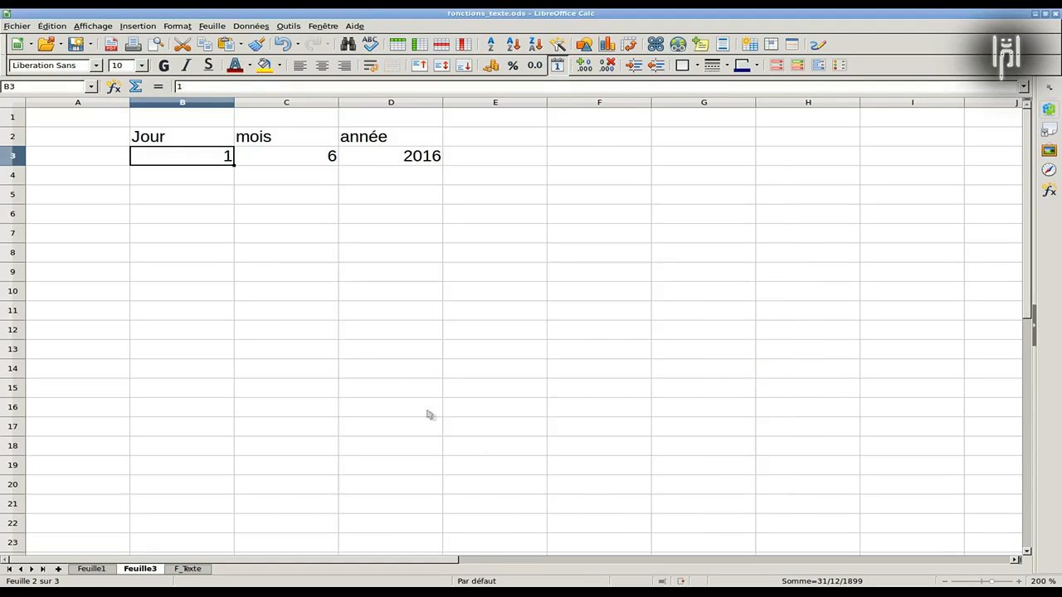
Step: Enter the row label Romain in A4
left_click(221, 181)
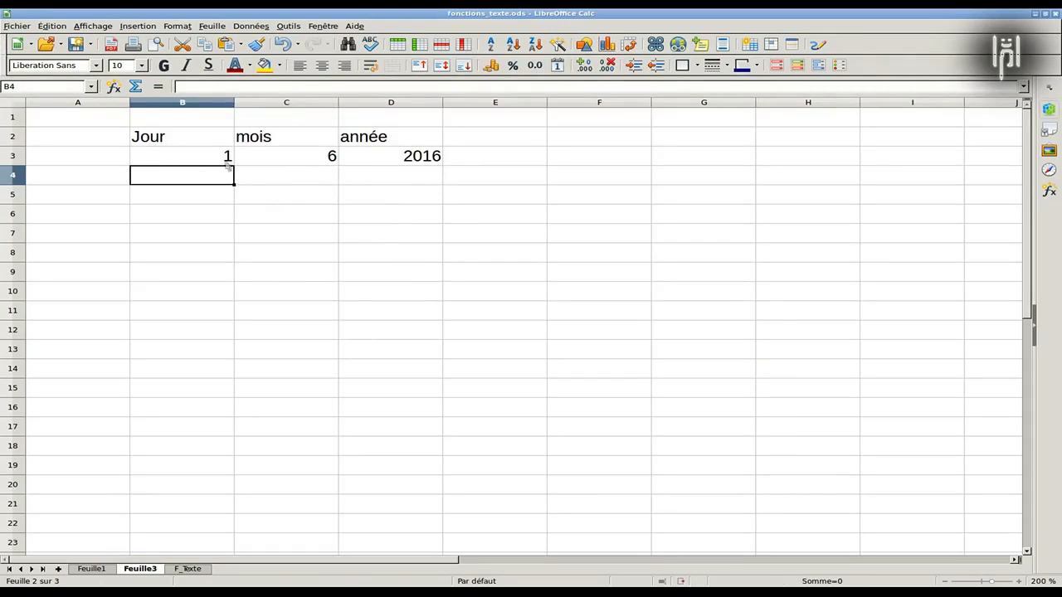
left_click(53, 175)
type("R")
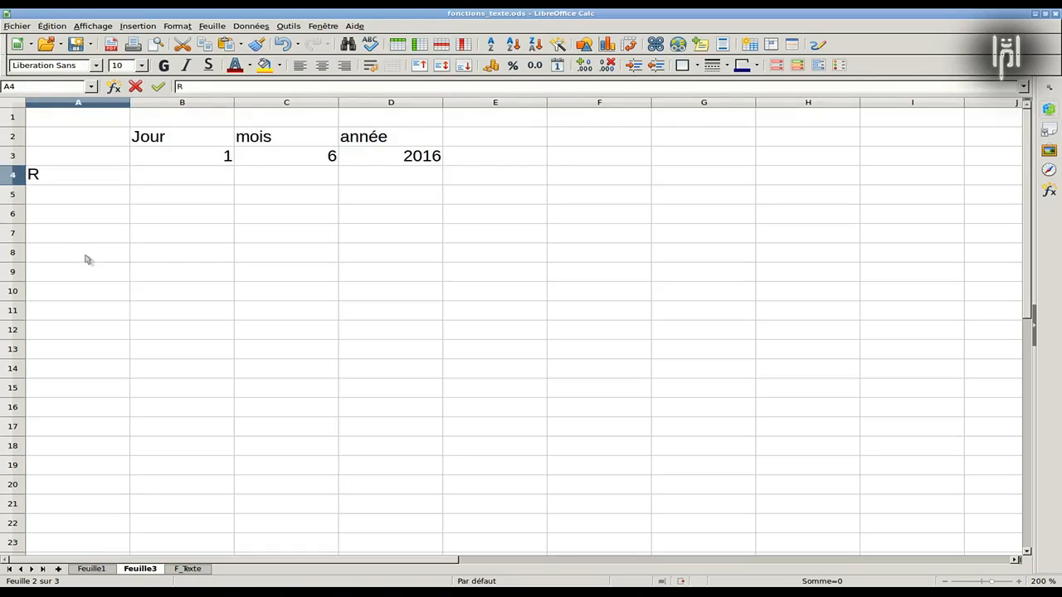
type("omain")
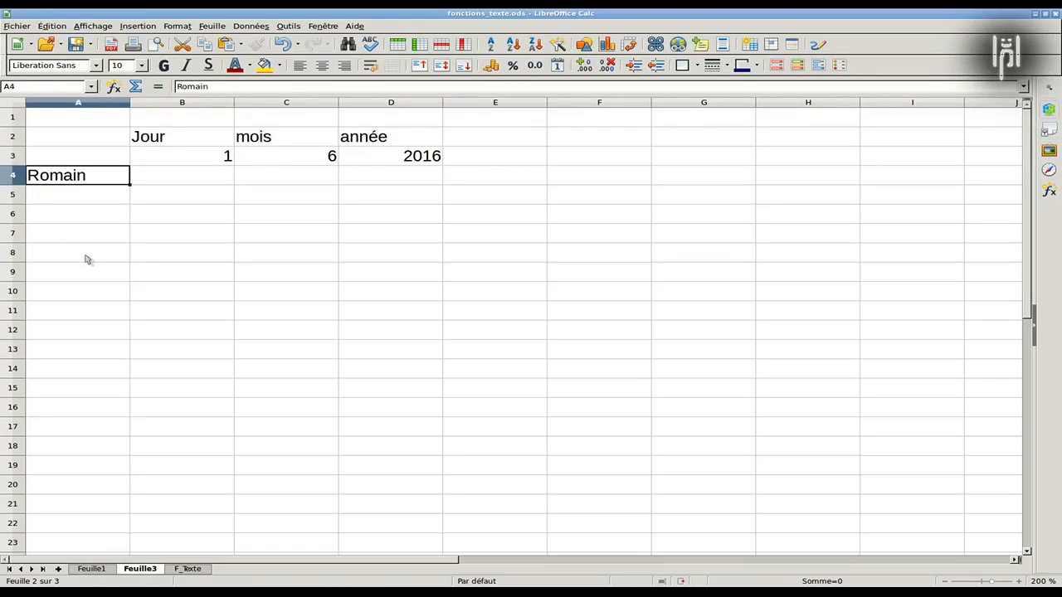
Step: Enter the formula =ROMAIN(B3) in B4 to convert the day to Roman numerals
key("Tab")
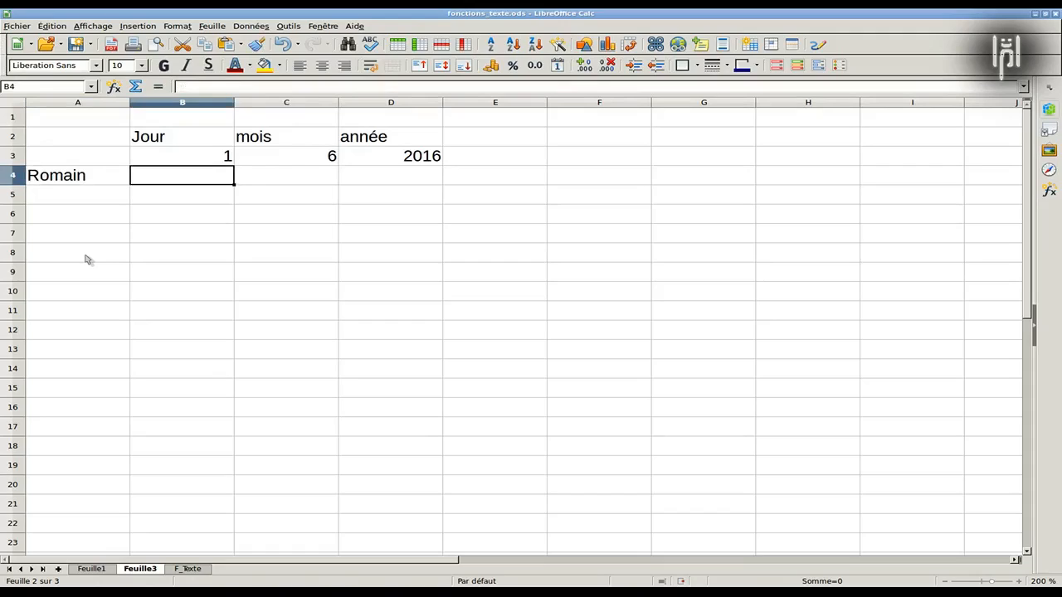
type("=roma")
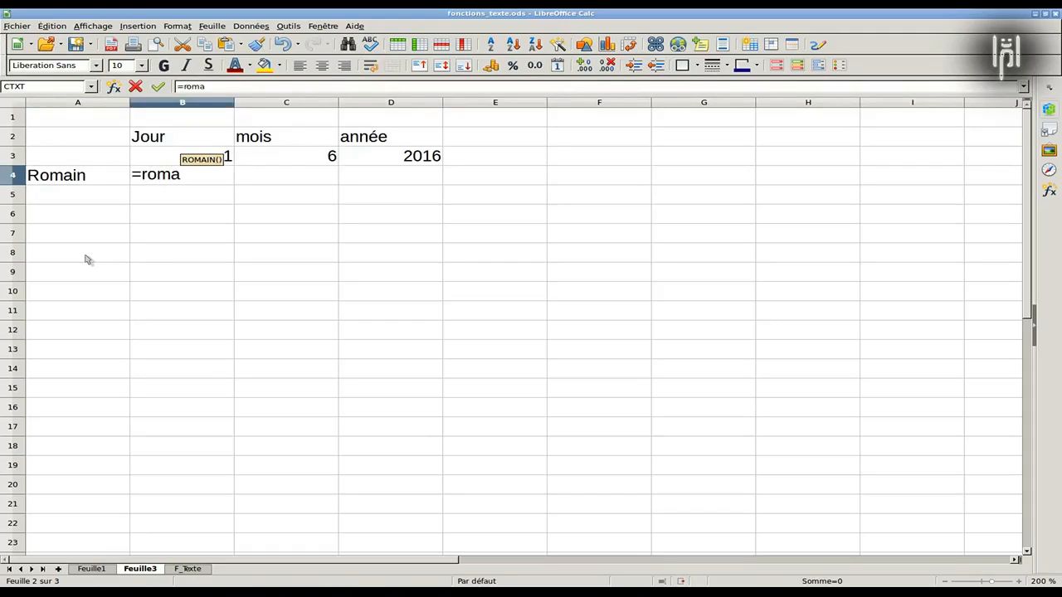
type("in")
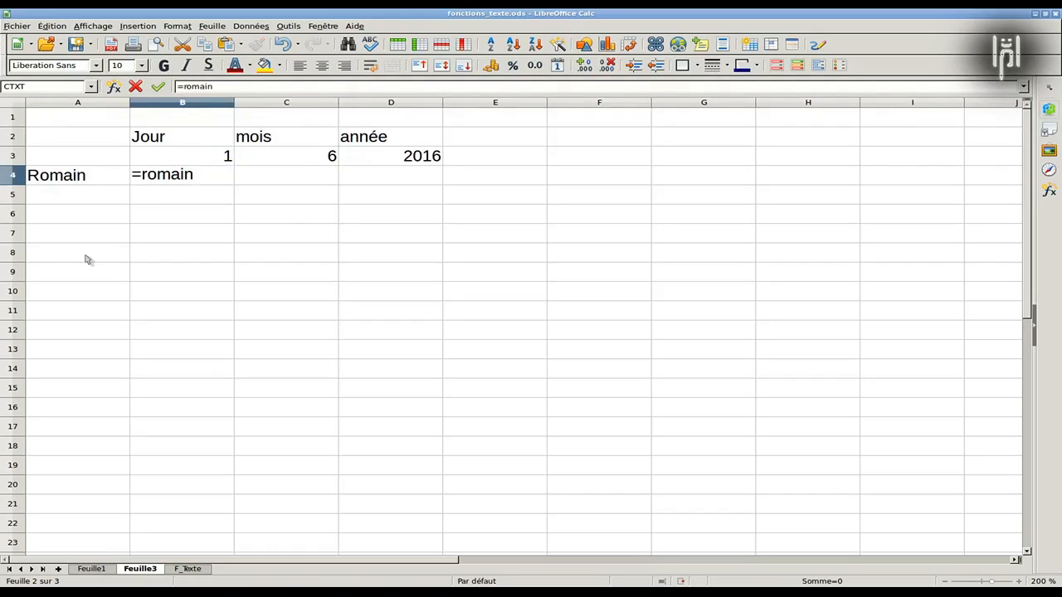
type("'(")
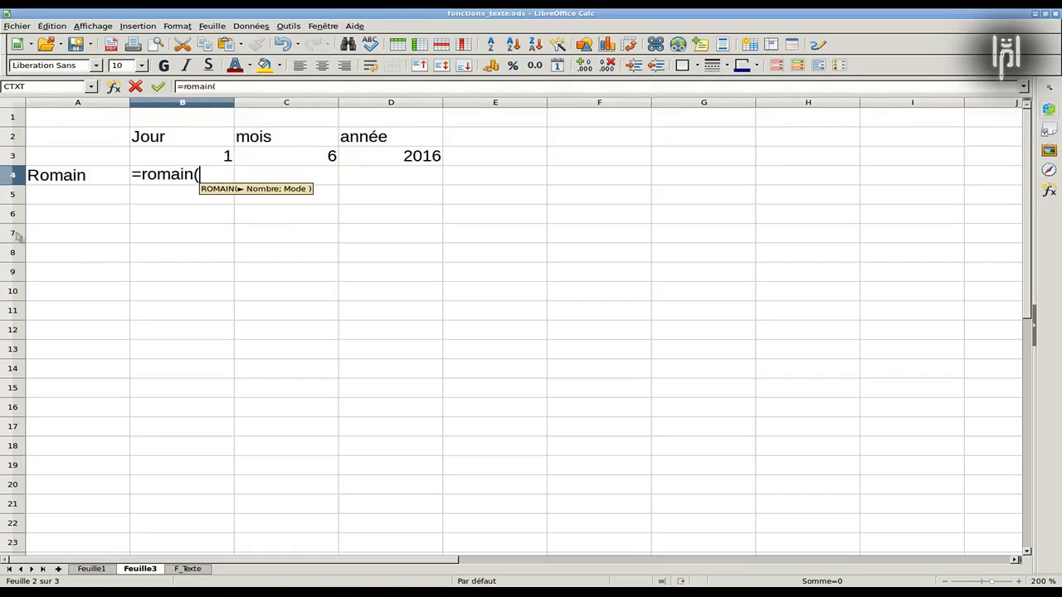
left_click(141, 159)
type(")")
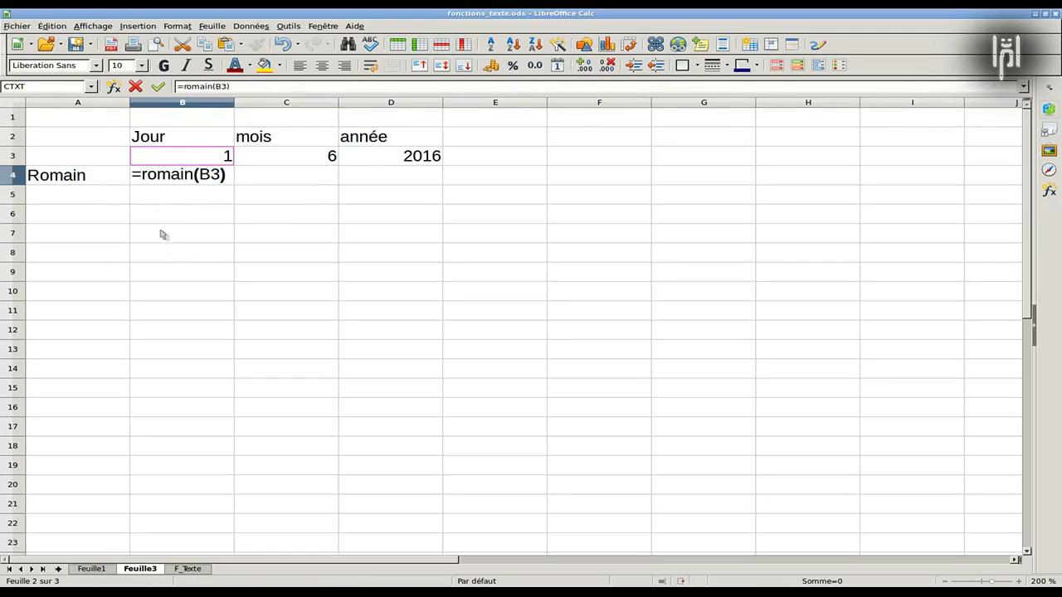
key("Return")
Step: Copy the ROMAIN formula from B4 across to C4 and D4 for the month and year
left_click(158, 177)
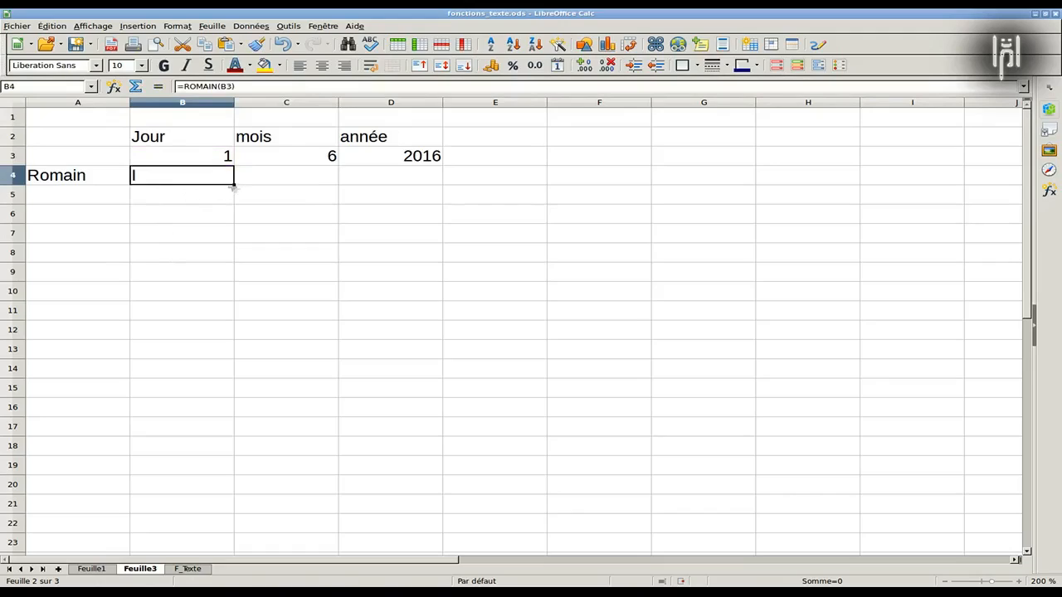
left_click_drag(253, 190, 427, 187)
left_click(311, 199)
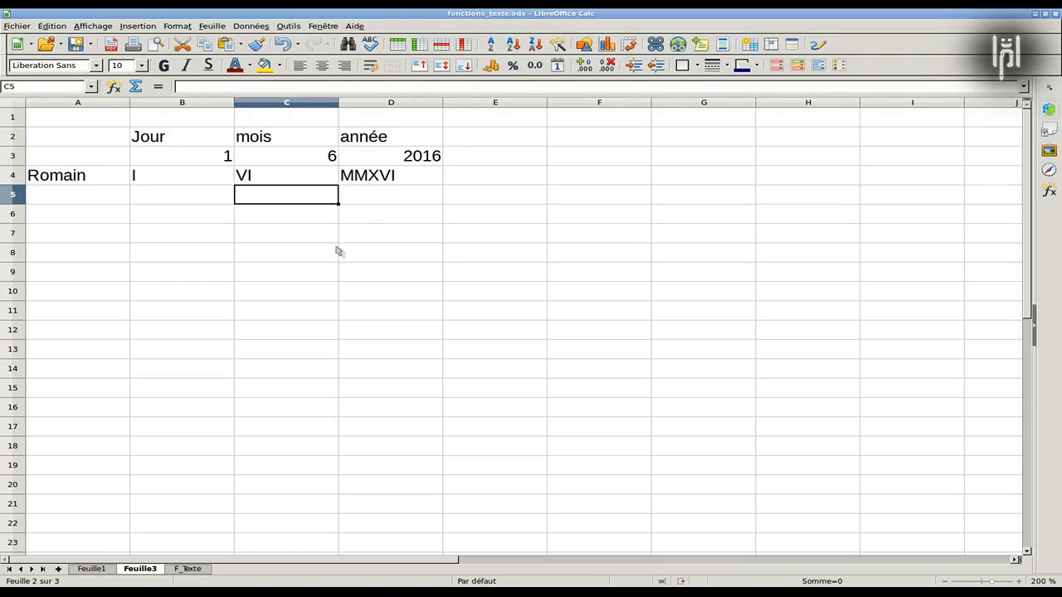
left_click(73, 202)
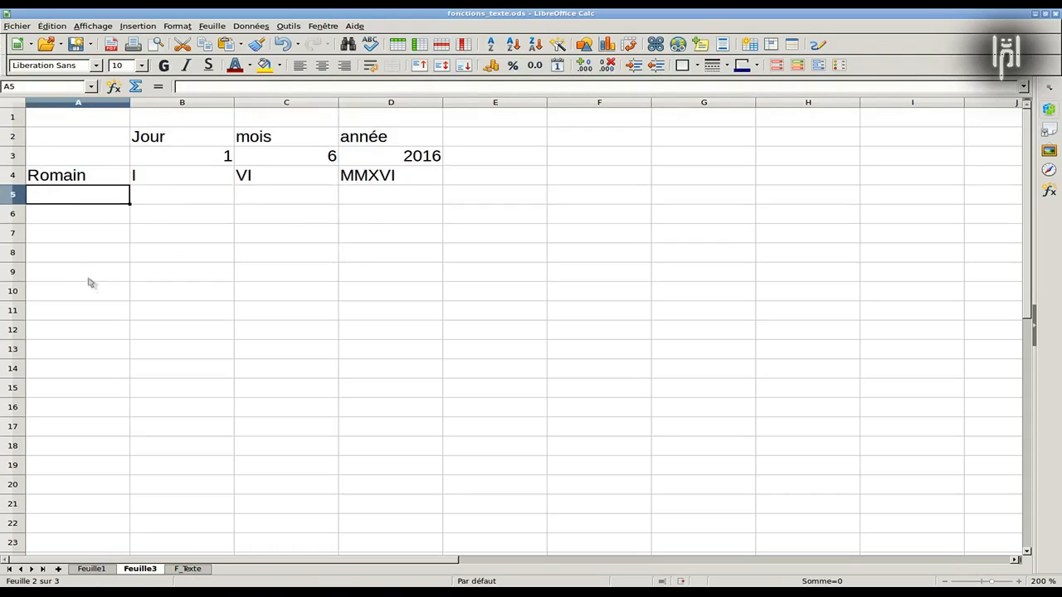
Step: Enter the column header Résultat in E2
left_click(476, 139)
type("Résultat")
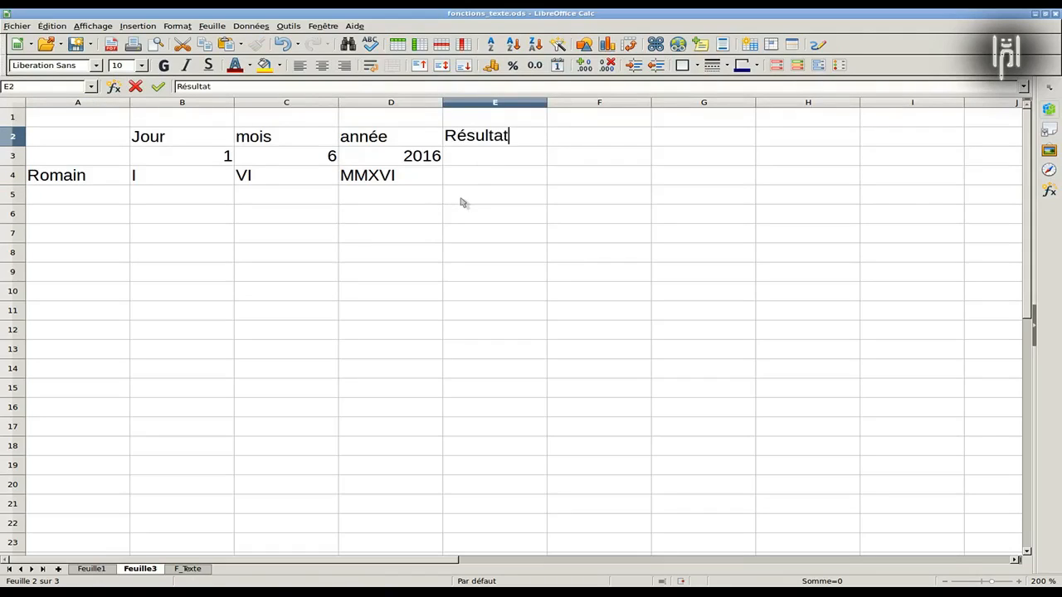
key("Return")
Step: Enter =CONCATENER(B4;"-";C4;"-";D4) in E4 to join the Roman day, month and year with hyphens
key("Return")
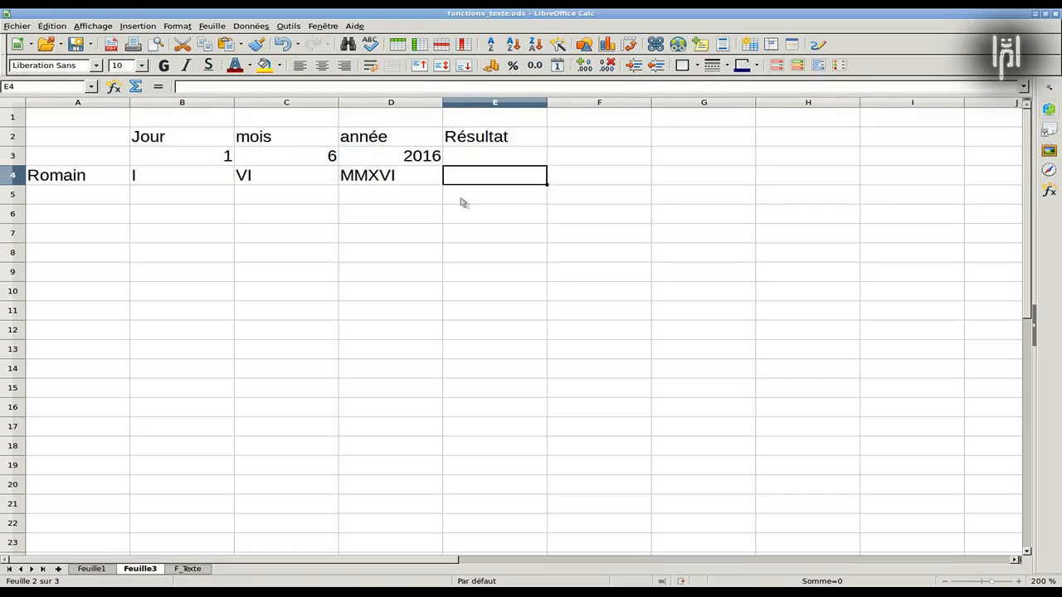
type("=c")
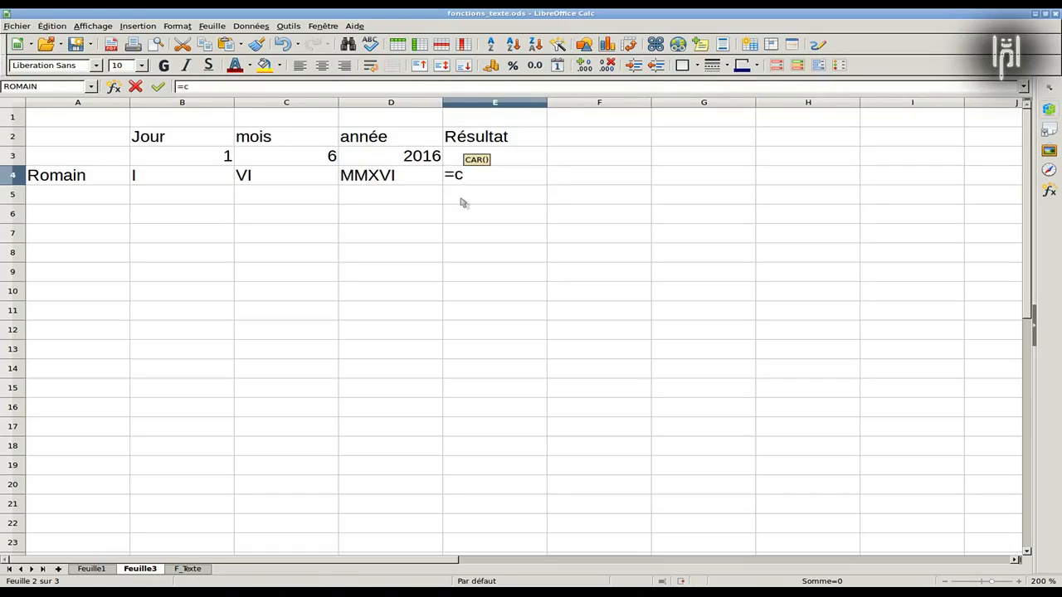
type("oncat")
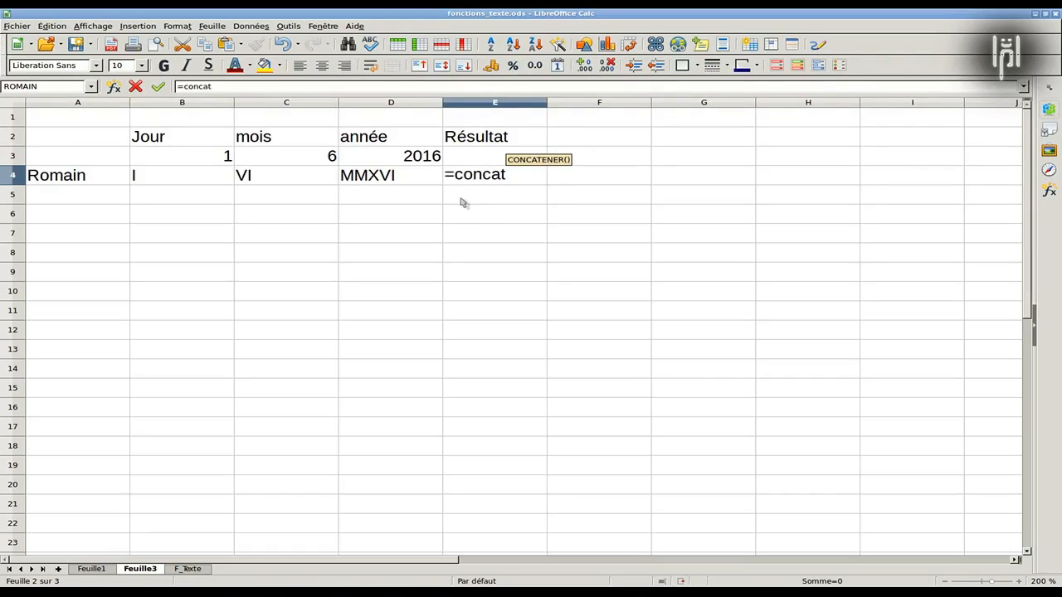
type("ener(")
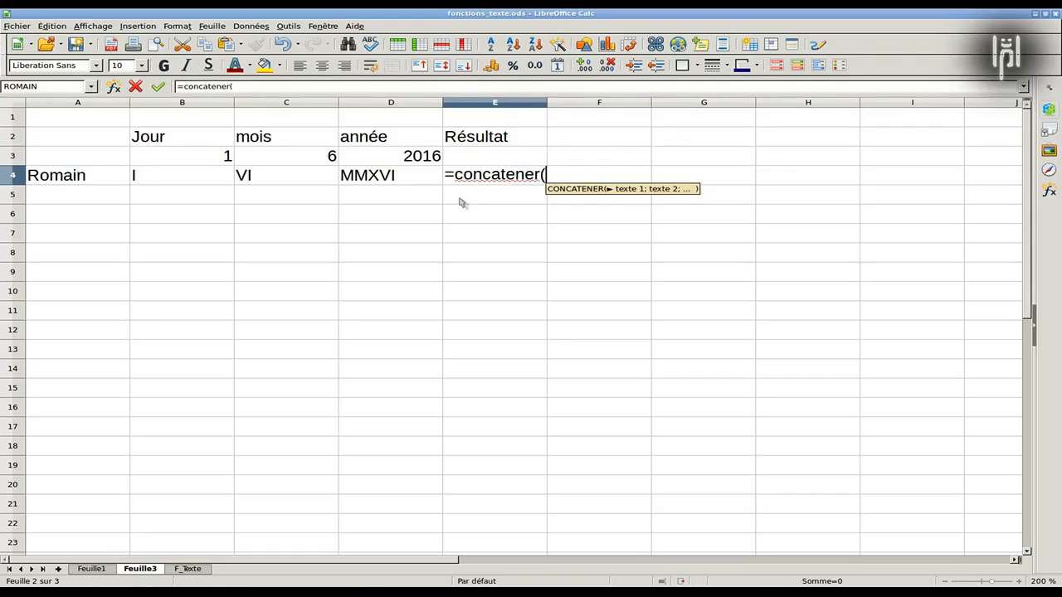
left_click(173, 189)
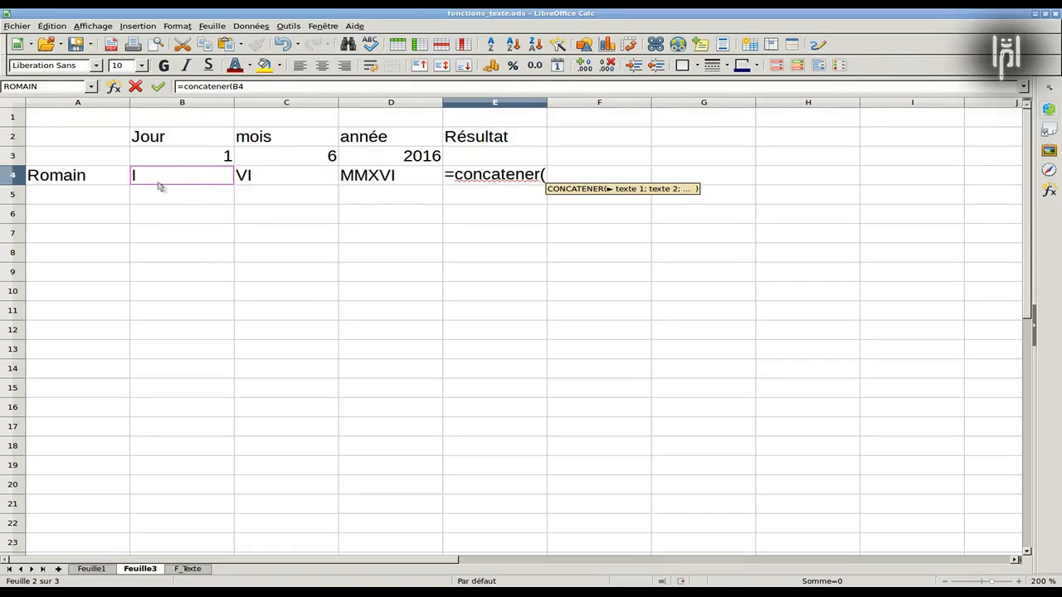
type(";")
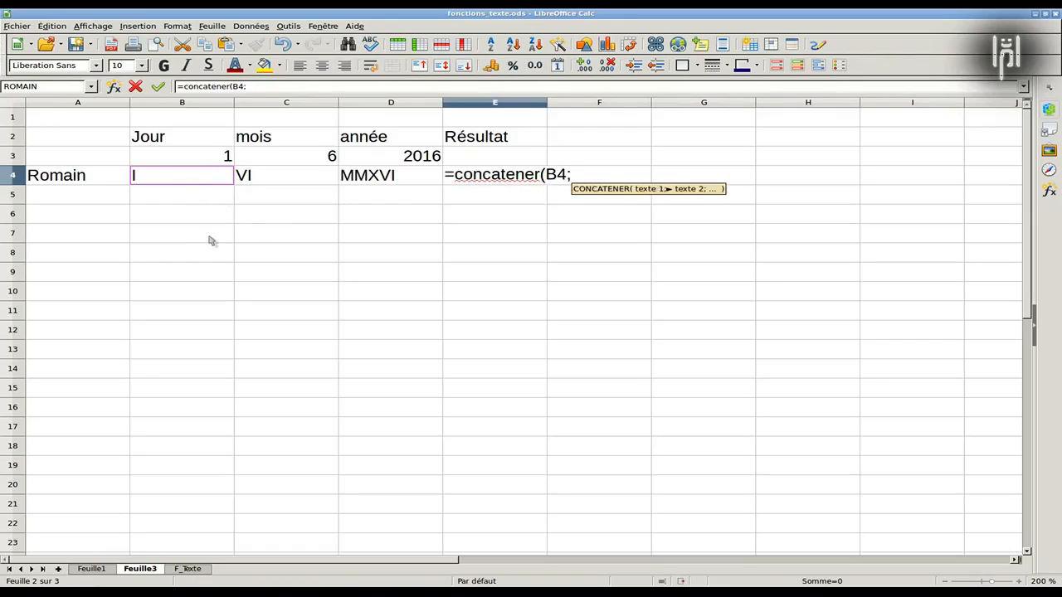
type("\"-\"")
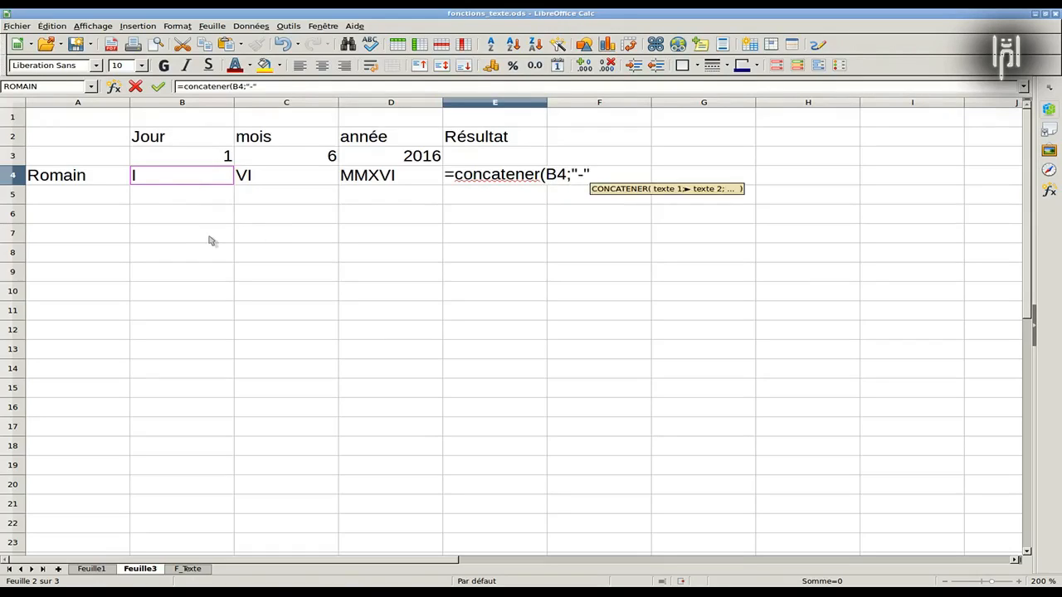
type(";")
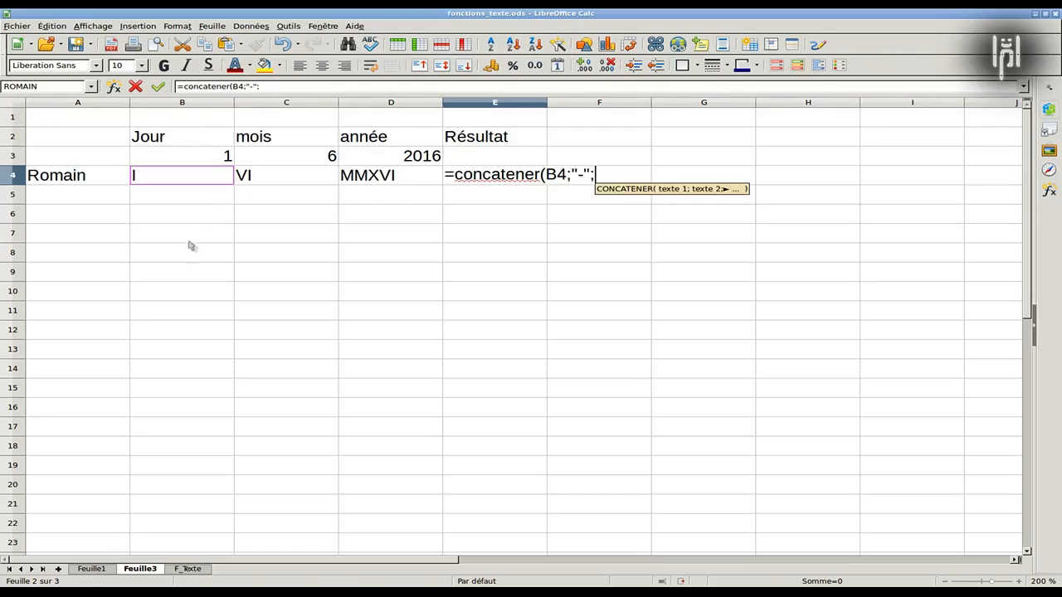
left_click(277, 180)
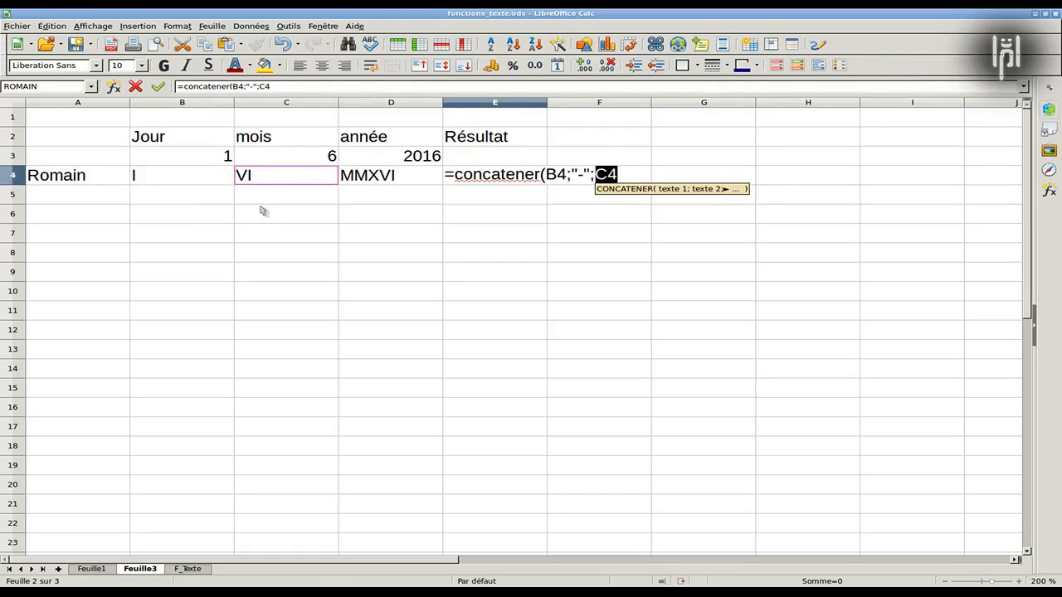
type(";\"-\"")
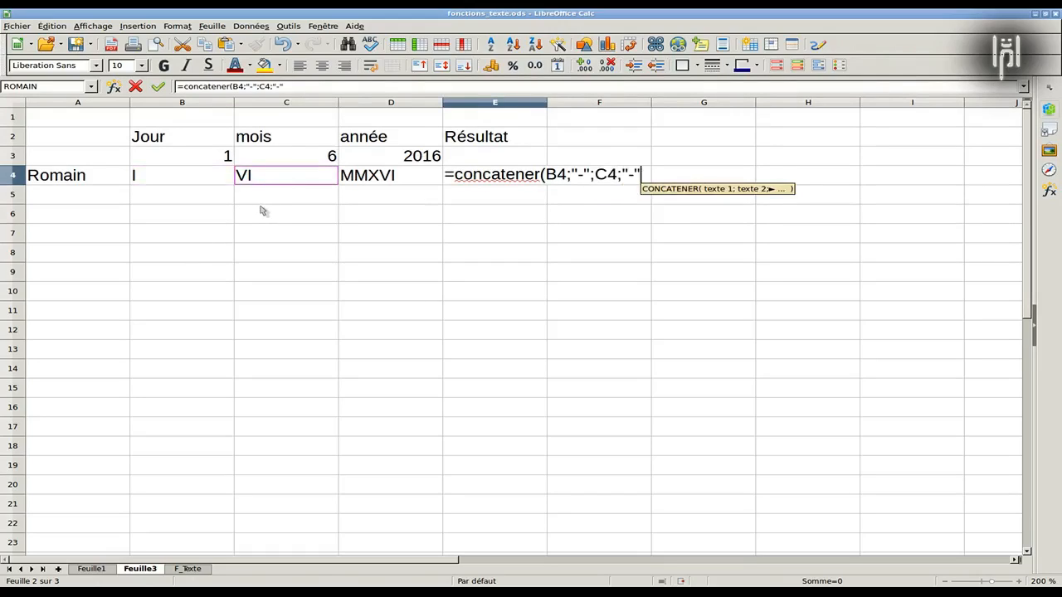
type(";")
left_click(341, 175)
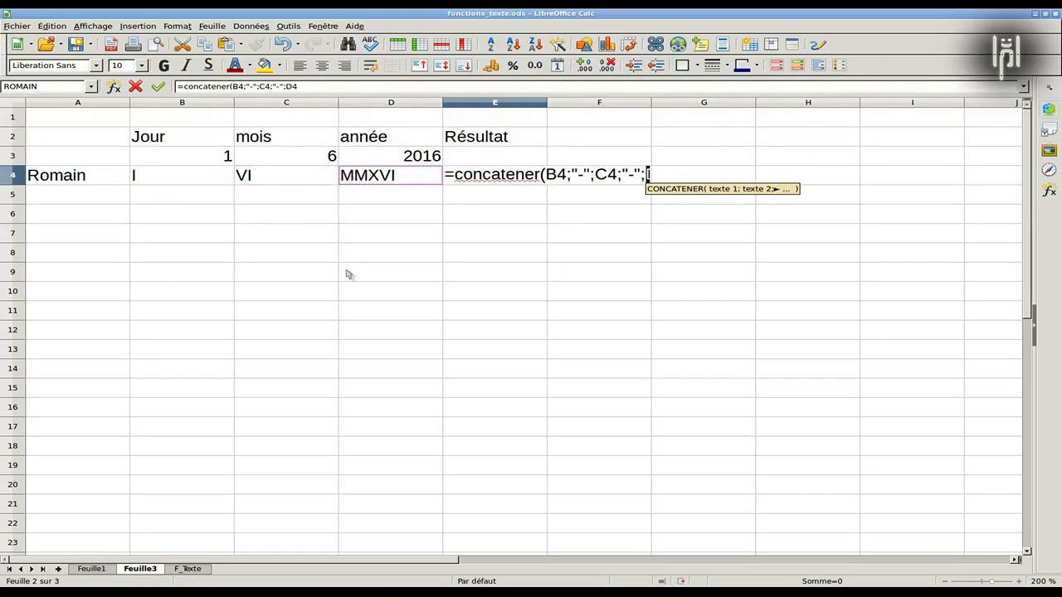
type(")")
key("Return")
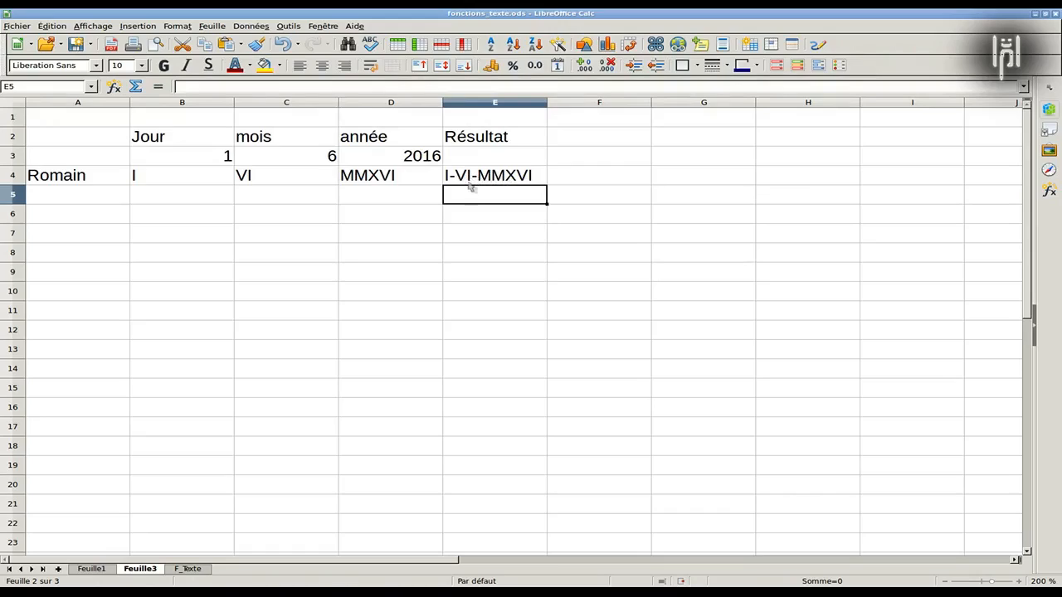
Step: Enter the row label Arabe in A5, below Romain
key("Left")
key("Left")
key("Left")
key("Left")
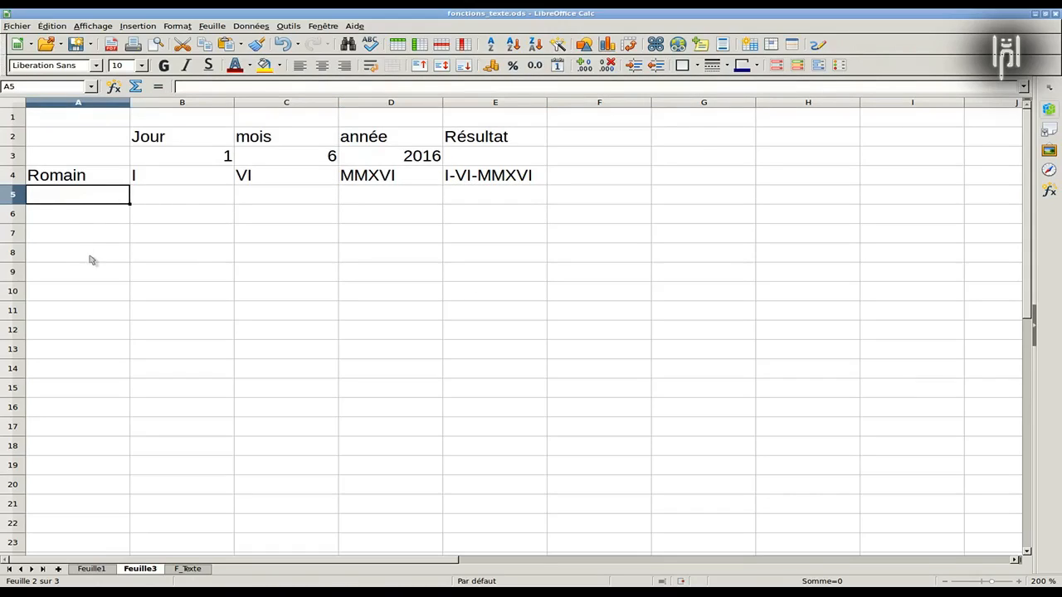
type("Ar")
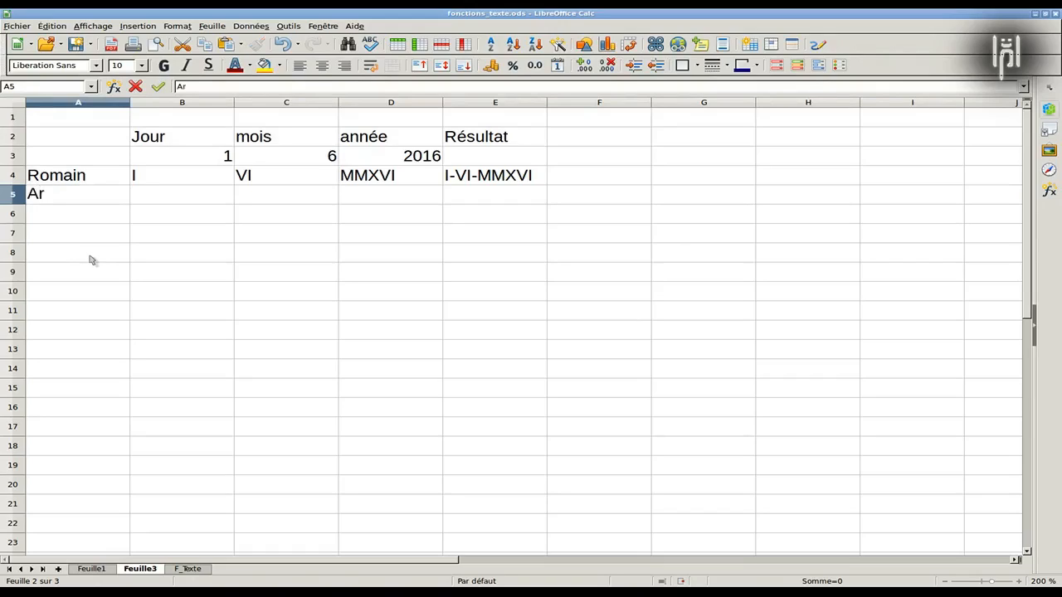
type("abe")
key("Tab")
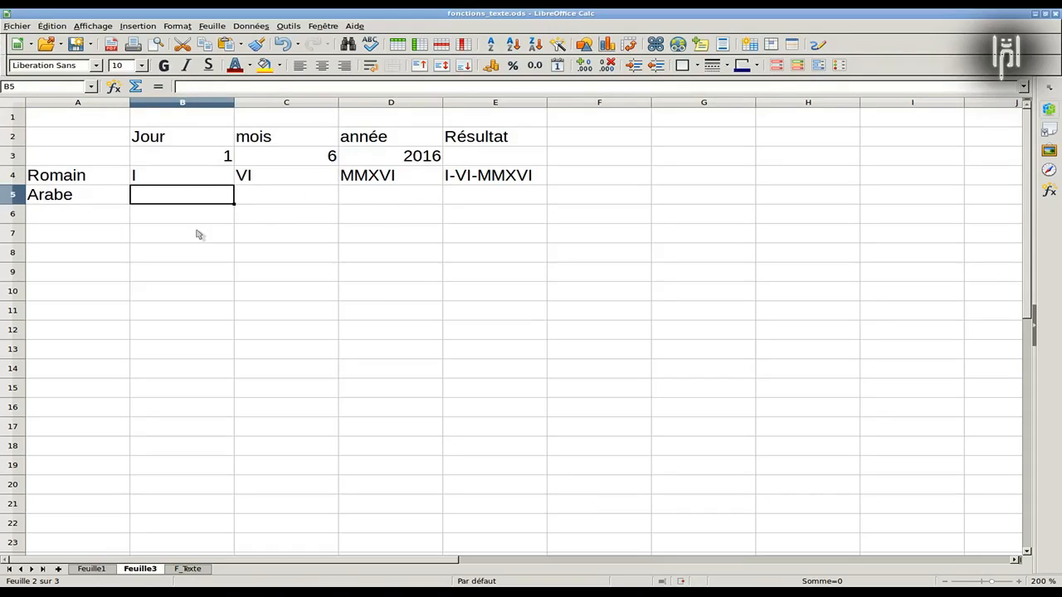
Step: Enter the formula =ARABE(B4) in B5 to convert the Roman day back to an Arabic number
type("=")
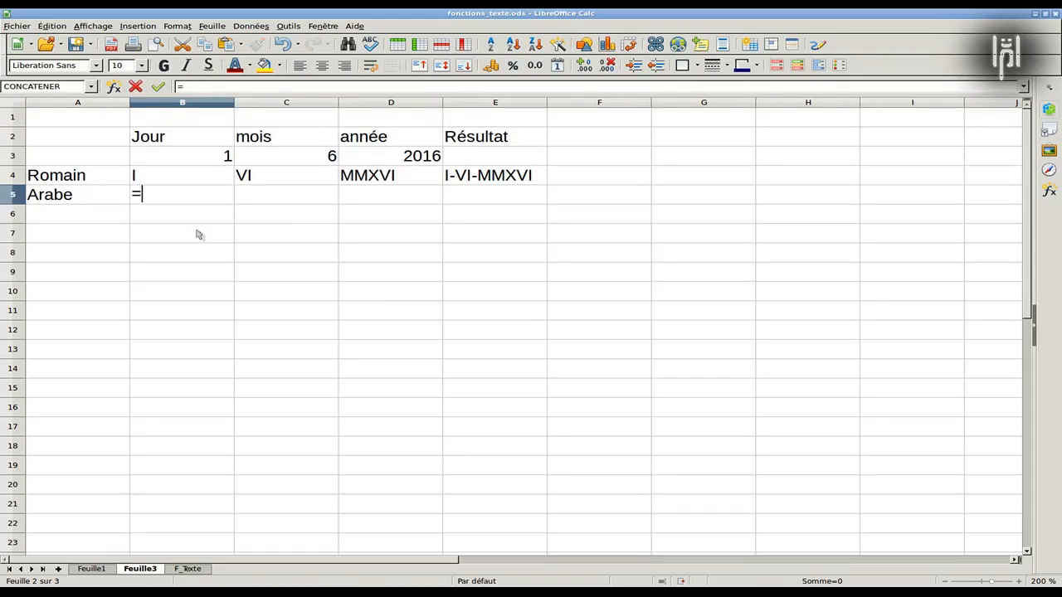
type("arabe(")
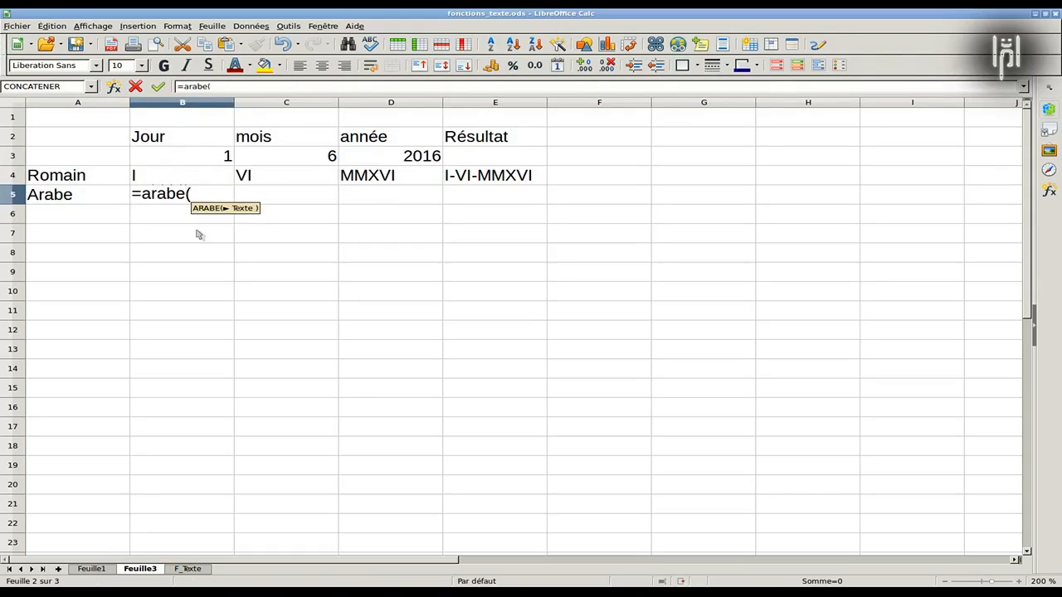
left_click(171, 177)
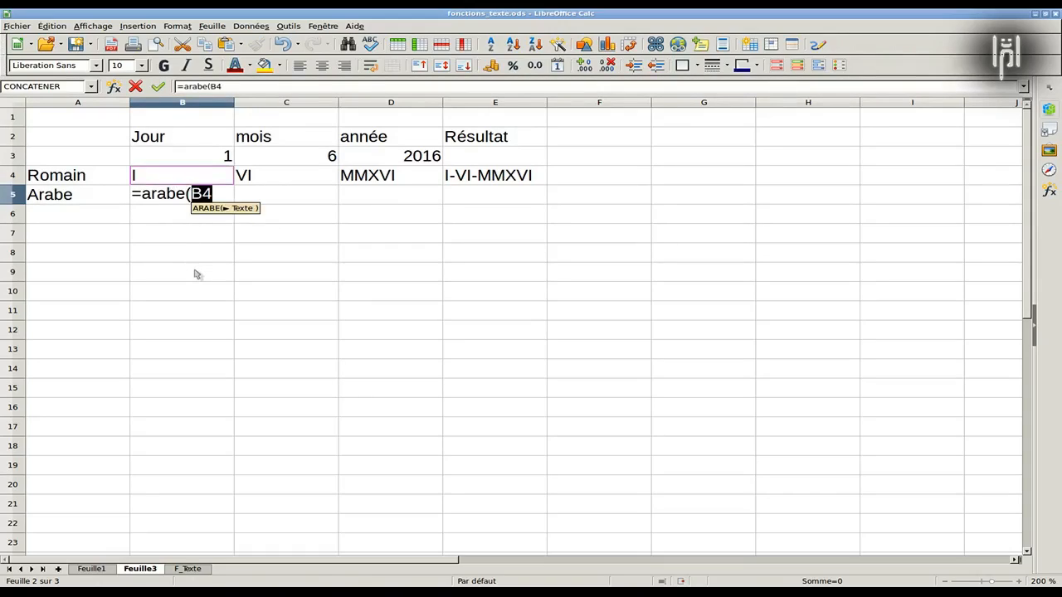
key("Return")
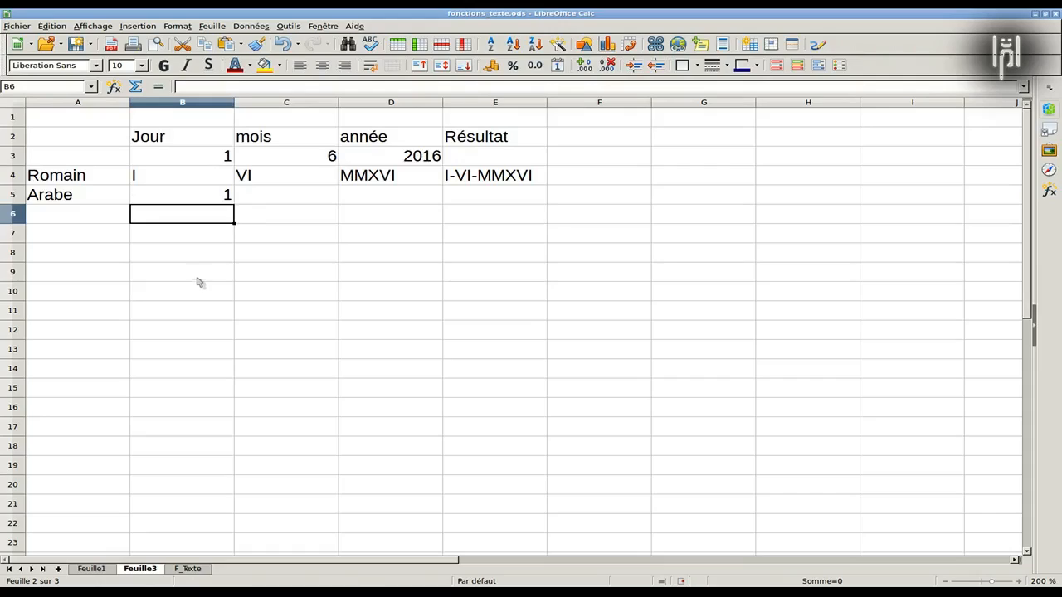
Step: Copy the ARABE formula from B5 across to C5 and D5 for the month and year
left_click(191, 197)
left_click_drag(234, 205, 482, 210)
left_click_drag(415, 210, 415, 210)
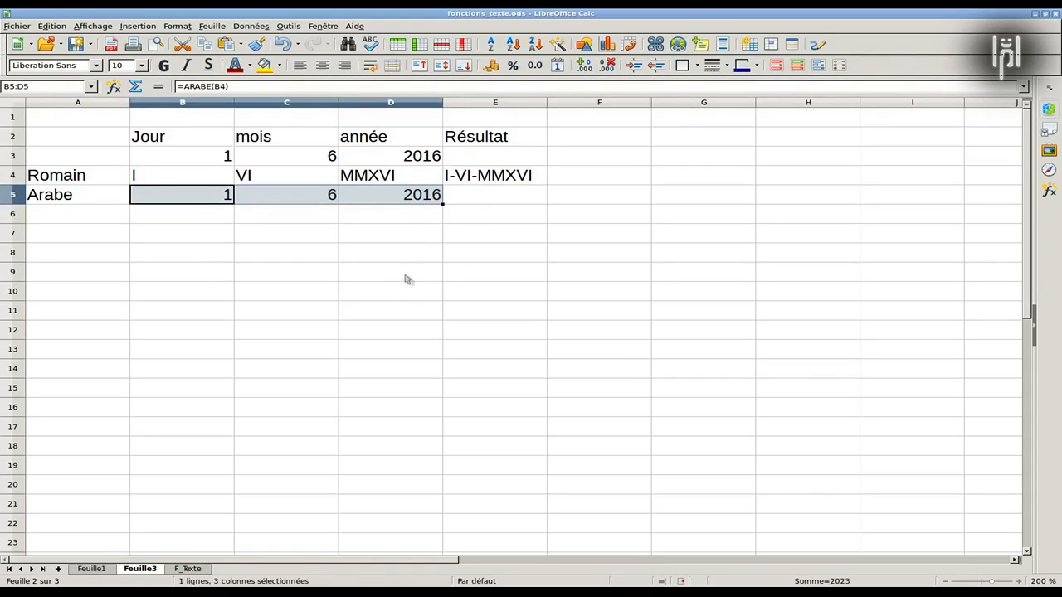
left_click(375, 214)
key("Up")
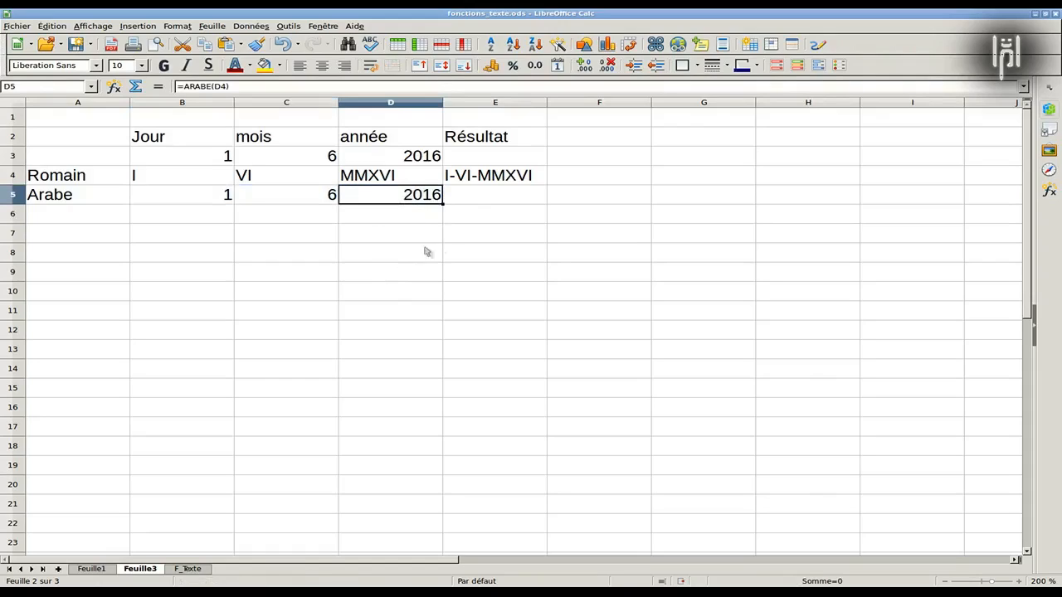
Step: Copy the CONCATENER formula from E4 down to E5 for the Arabe row
left_click(483, 178)
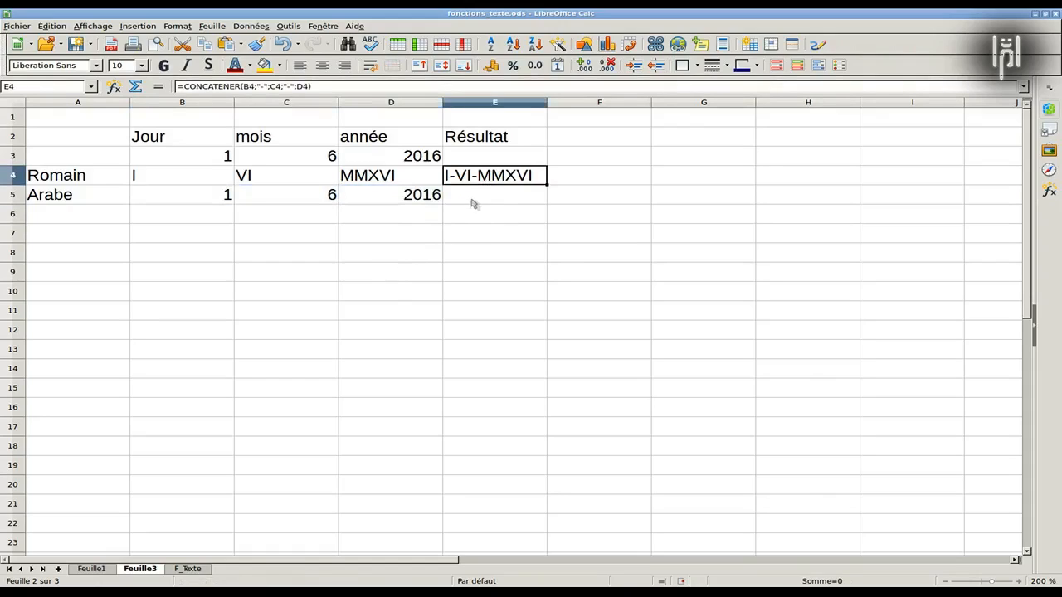
left_click_drag(546, 185, 548, 200)
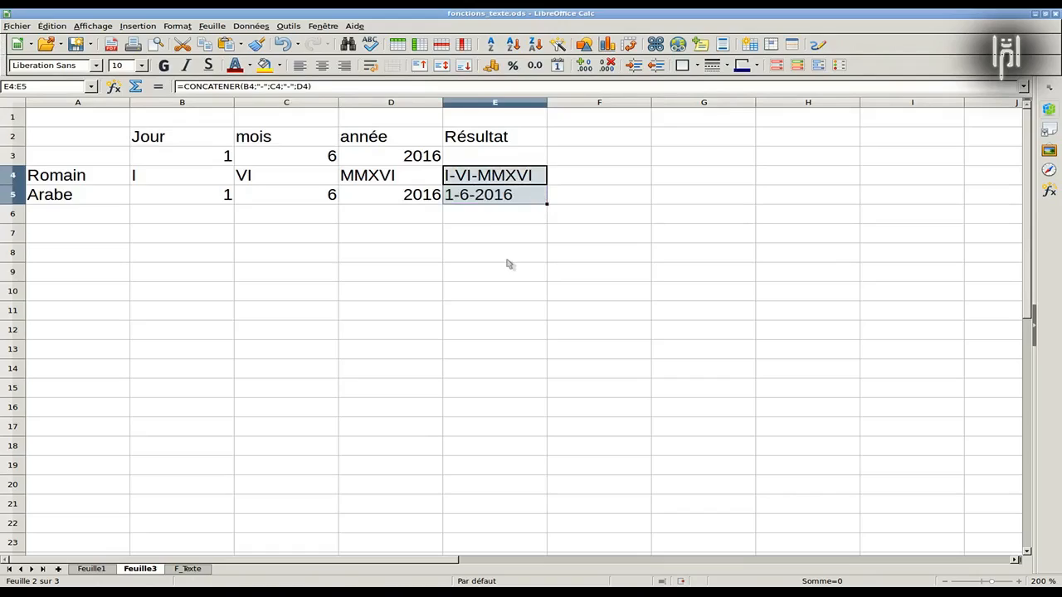
left_click(486, 215)
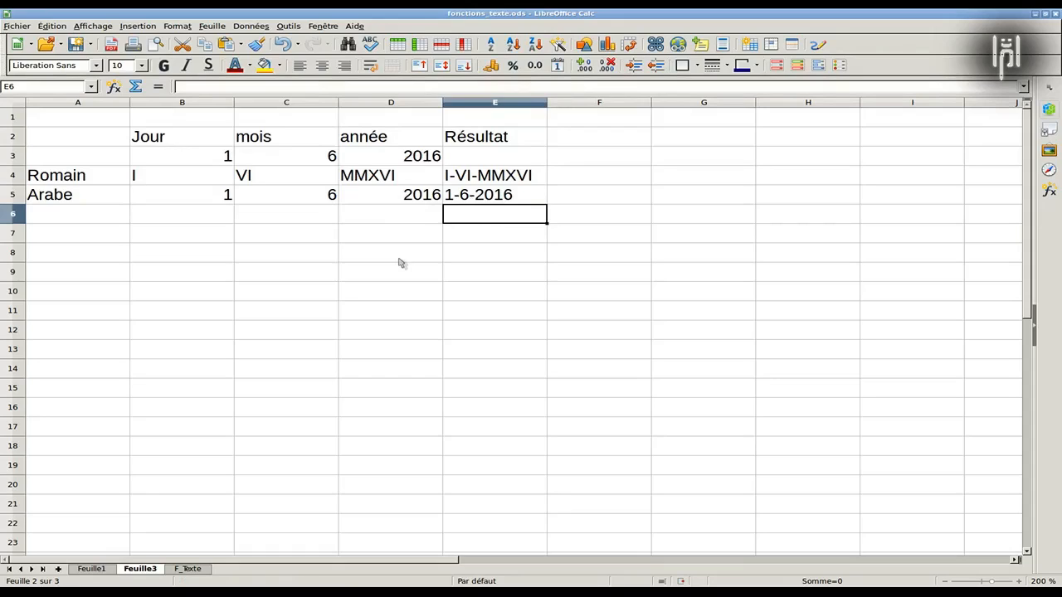
Step: On the F_Texte sheet, shade the DROITE row B6:C6 with the same light green as the rows around it
left_click(186, 571)
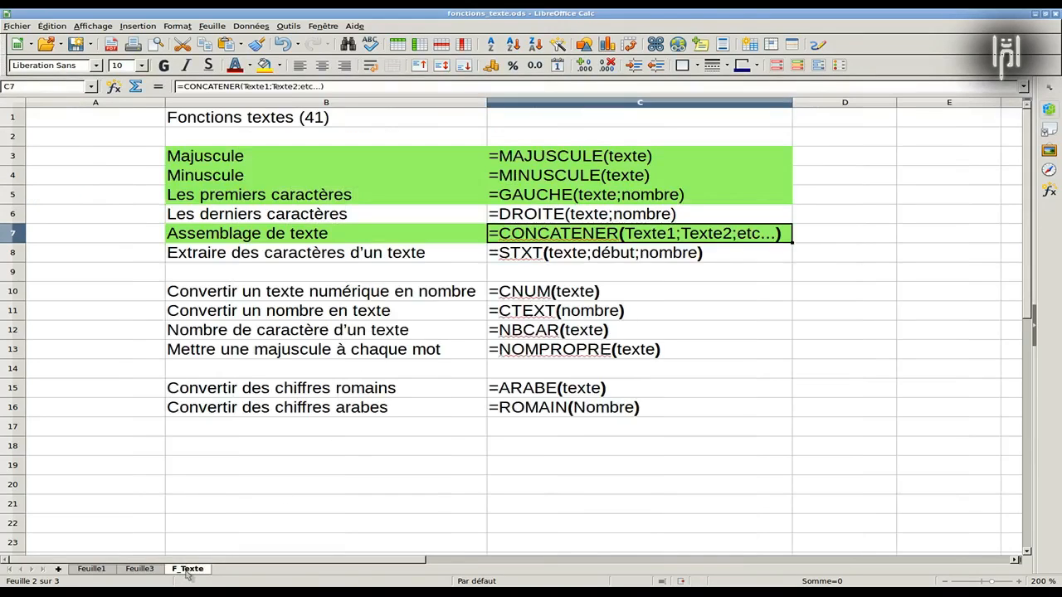
left_click_drag(230, 221, 533, 215)
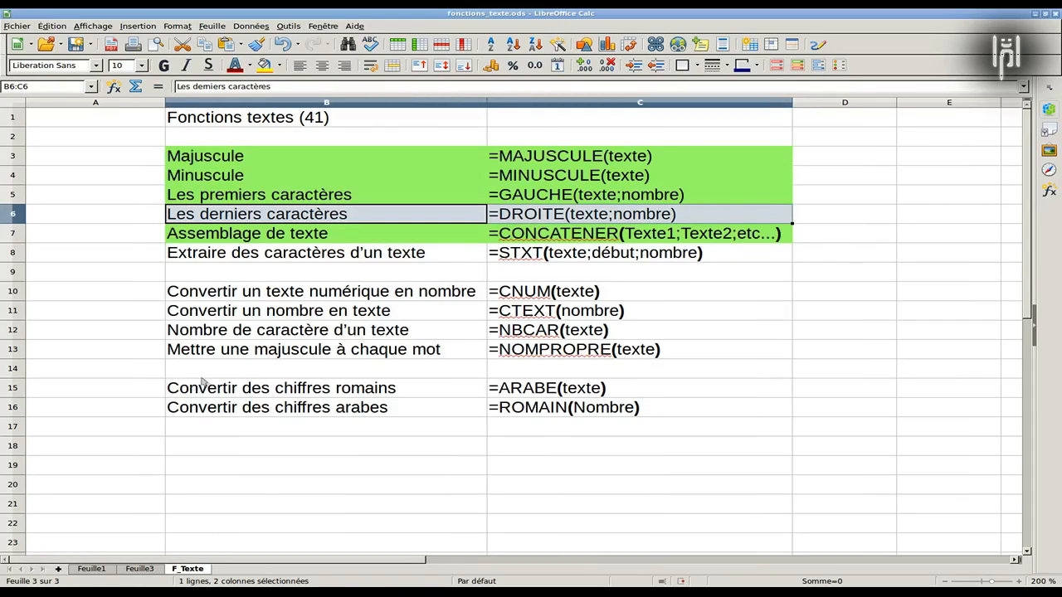
left_click(279, 66)
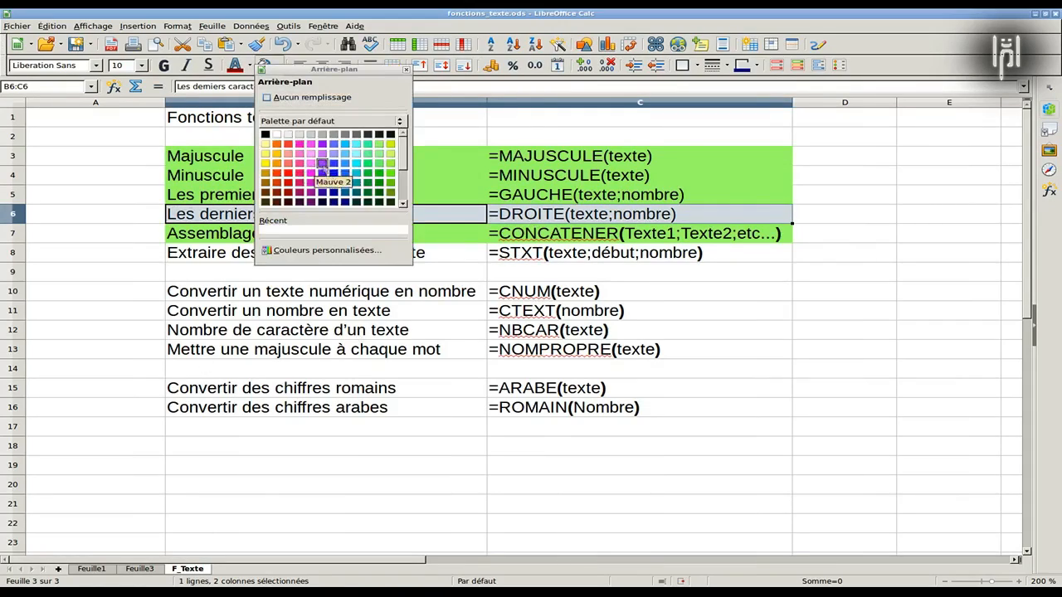
left_click(379, 147)
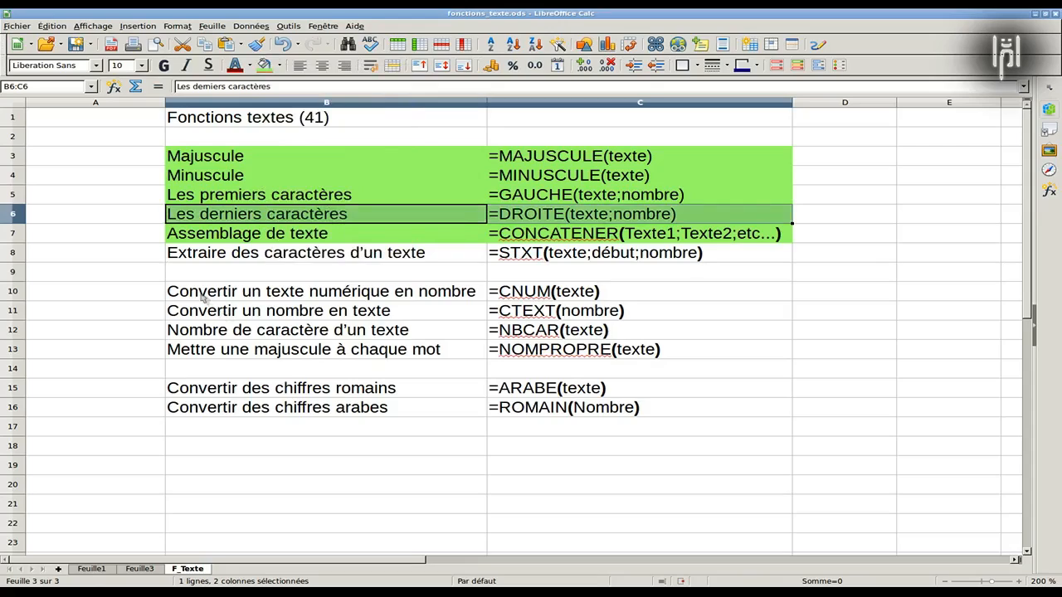
Step: Apply the light green background to the CNUM, CTEXT, NOMPROPRE, ARABE and ROMAIN rows in columns B and C
left_click_drag(203, 295, 564, 297)
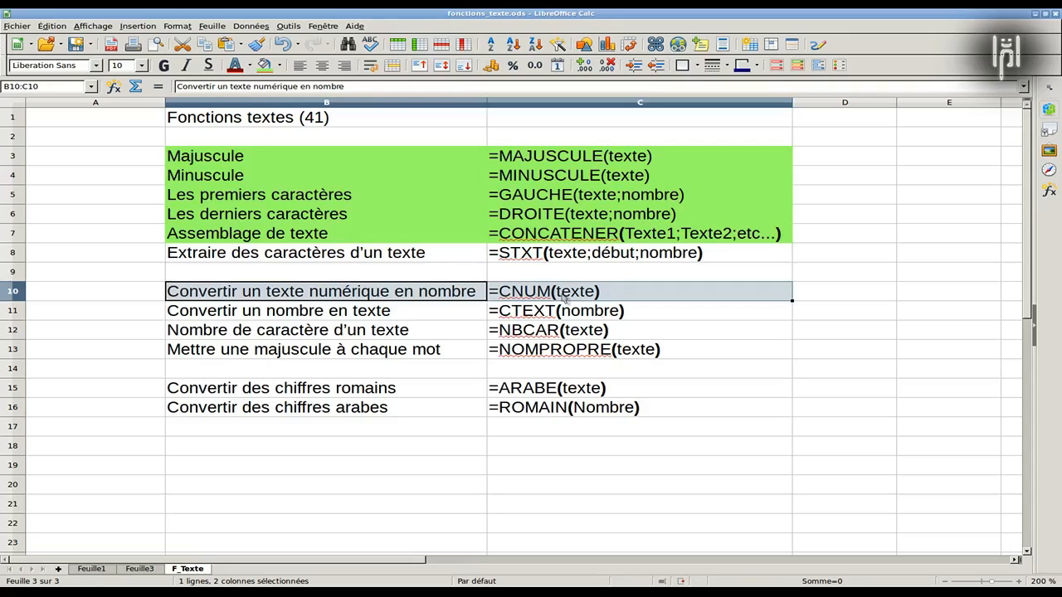
left_click_drag(563, 300, 561, 311)
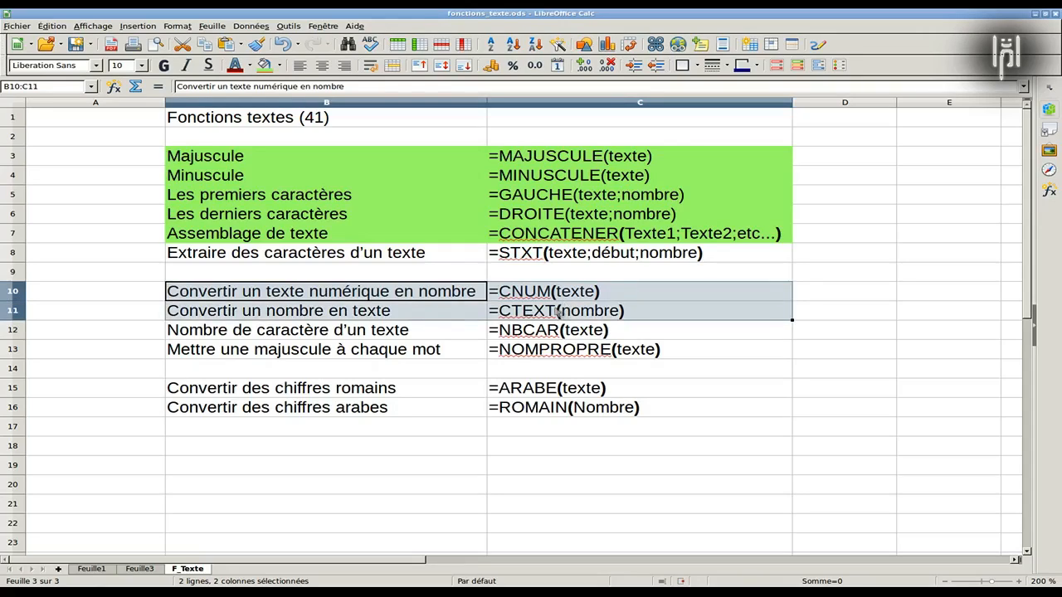
left_click(264, 65)
left_click_drag(297, 355, 524, 350)
left_click(264, 65)
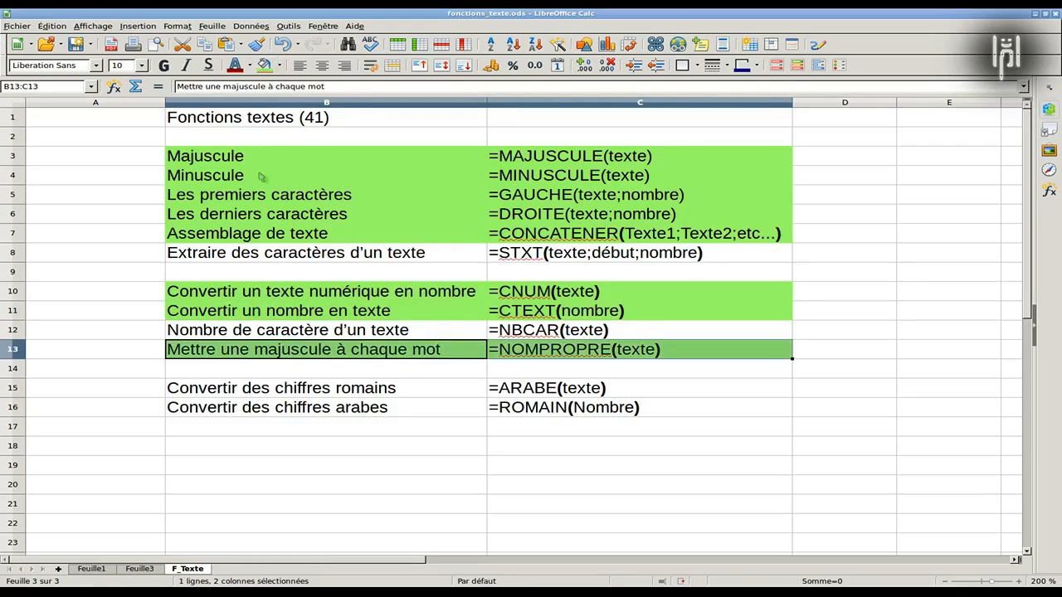
left_click_drag(286, 389, 543, 408)
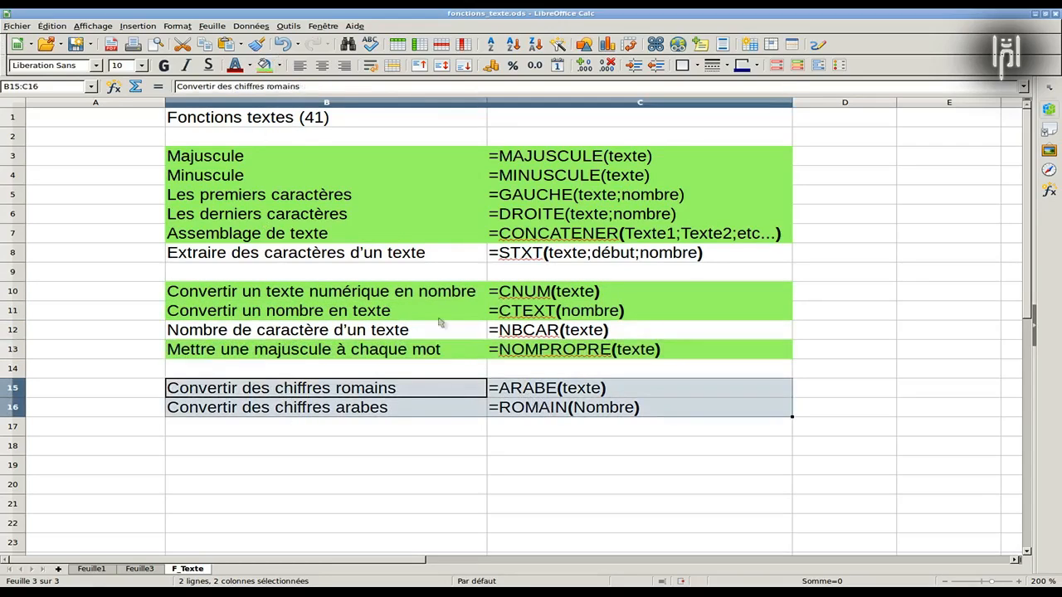
left_click(264, 65)
left_click(325, 432)
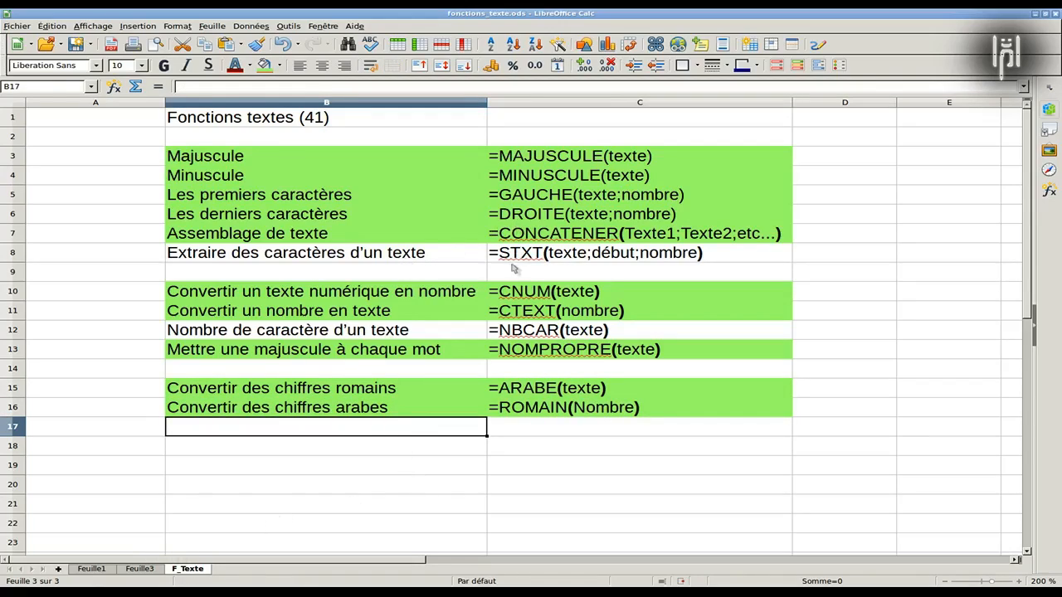
Step: Correct the function name in C11 so the cell reads =CTXT(nombre)
left_click(530, 313)
double_click(531, 313)
key("BackSpace")
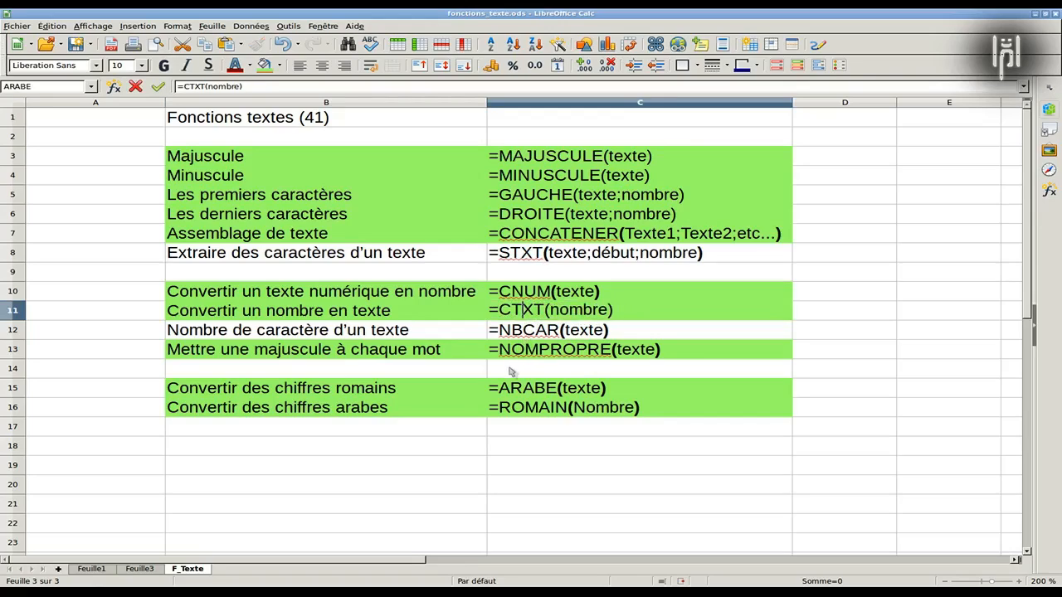
key("Return")
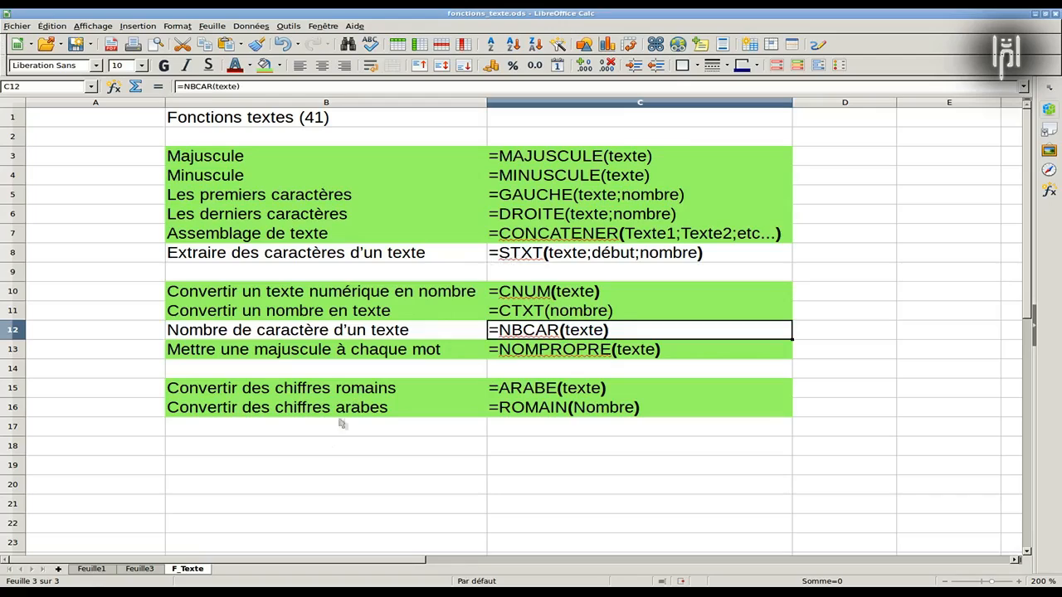
Step: Enter a sample surname in cell B7 of the Feuille3 sheet
left_click(139, 569)
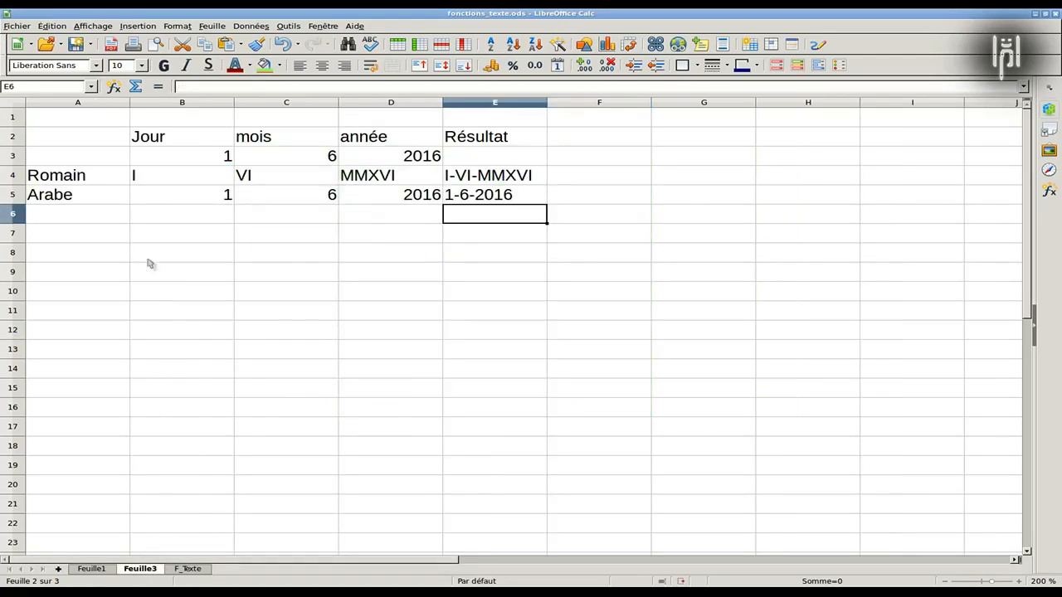
left_click(160, 236)
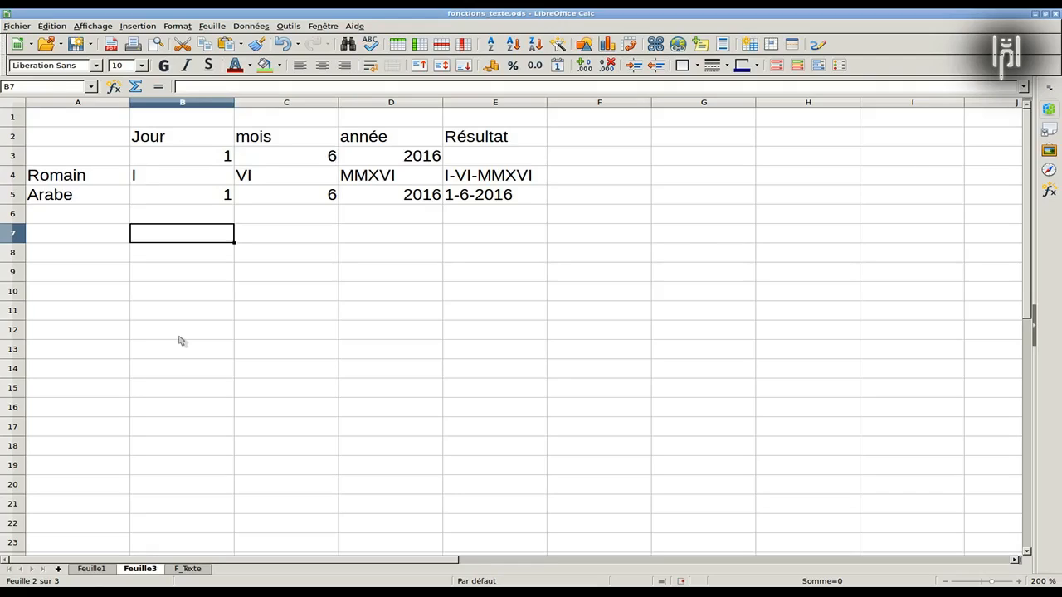
type("Ma")
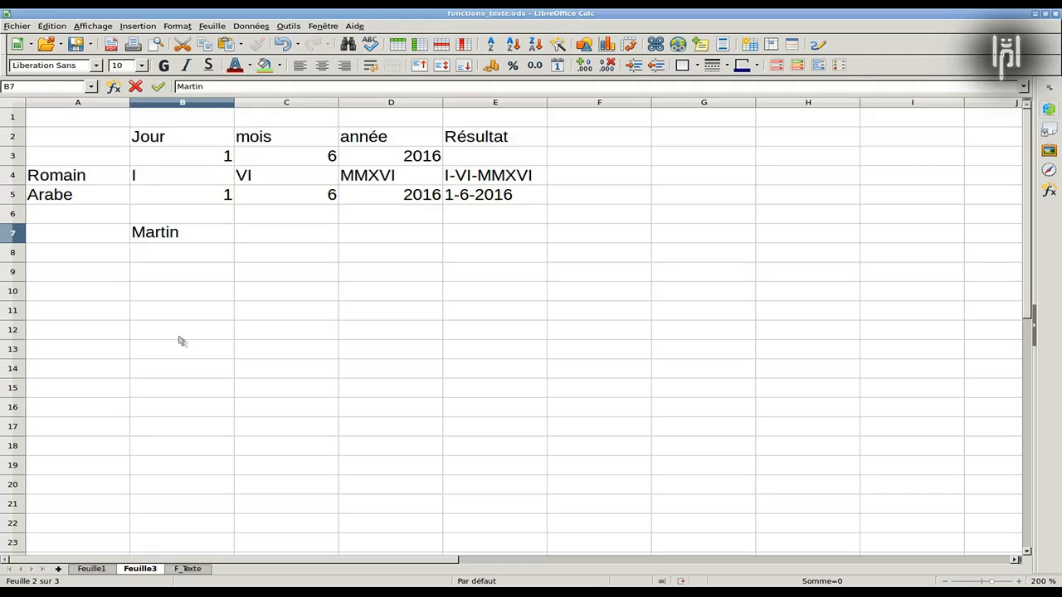
type("rtin")
key("Tab")
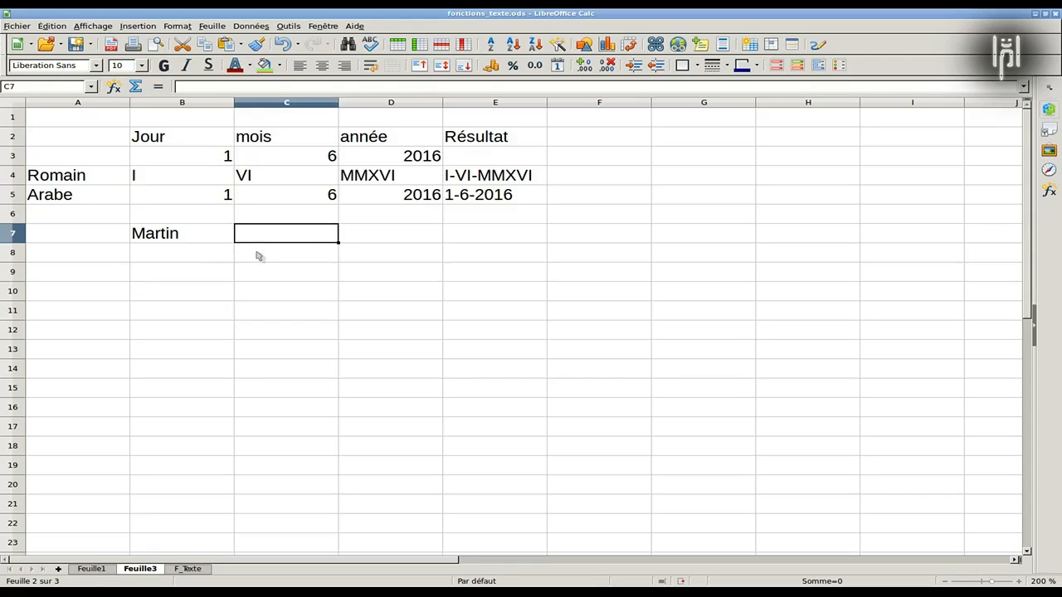
Step: Start an STXT function from the Texte category in C7 using the function wizard
left_click(113, 86)
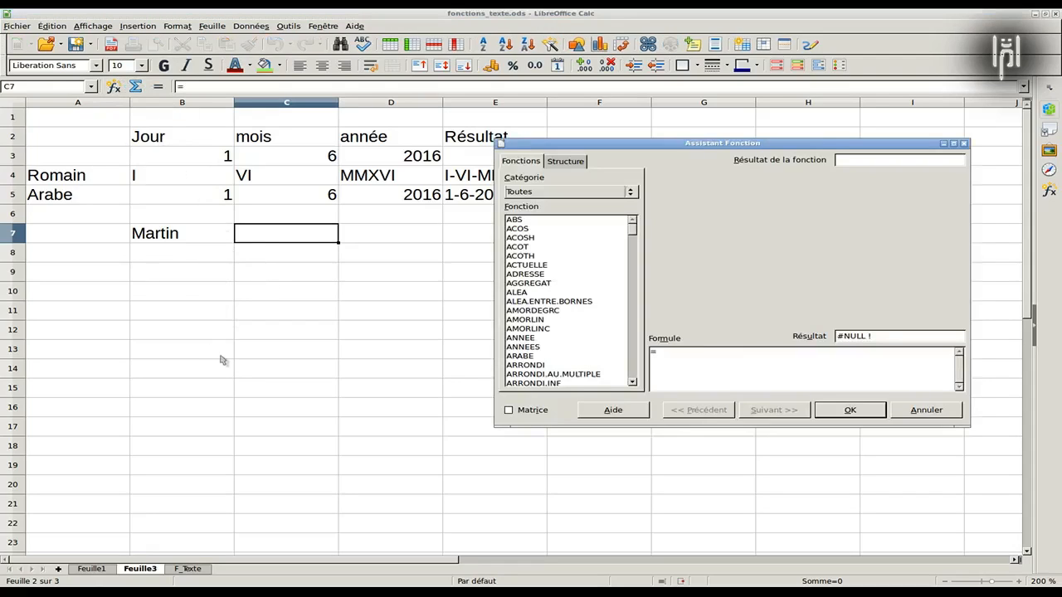
left_click(521, 192)
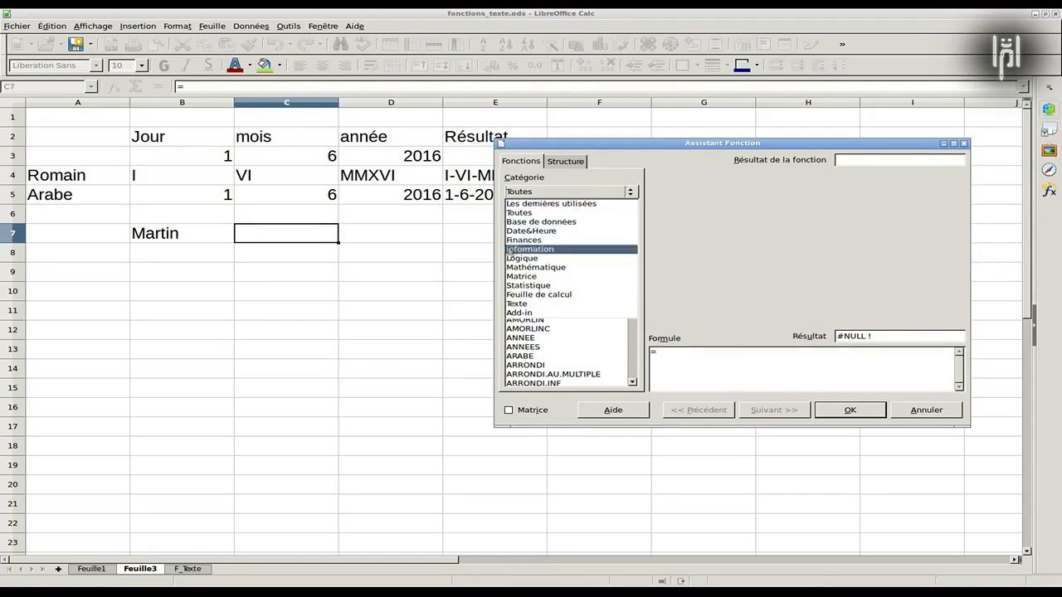
left_click(516, 310)
scroll(531, 326, "down", 6)
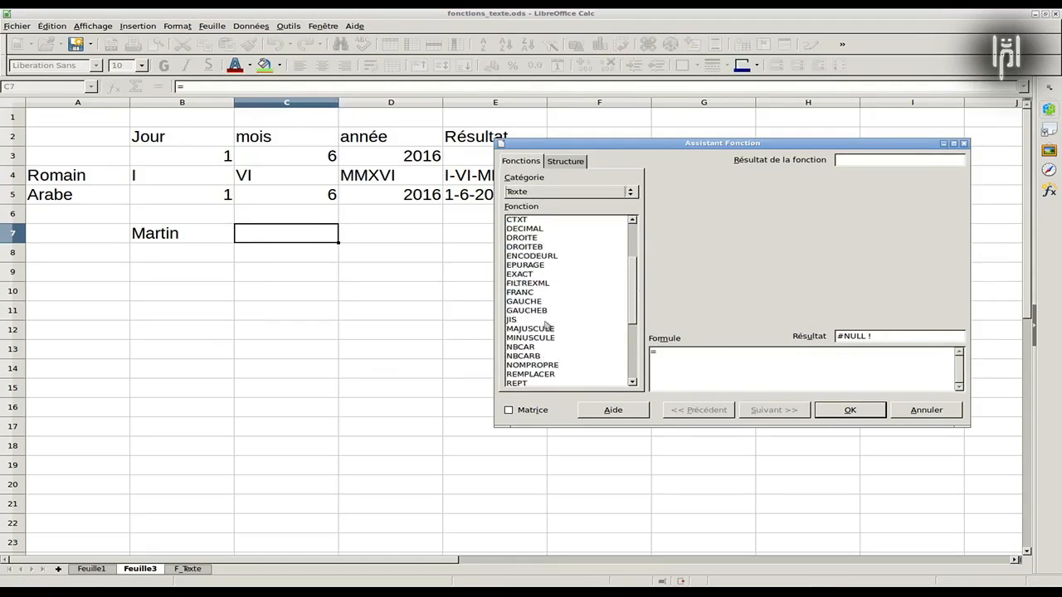
left_click(516, 339)
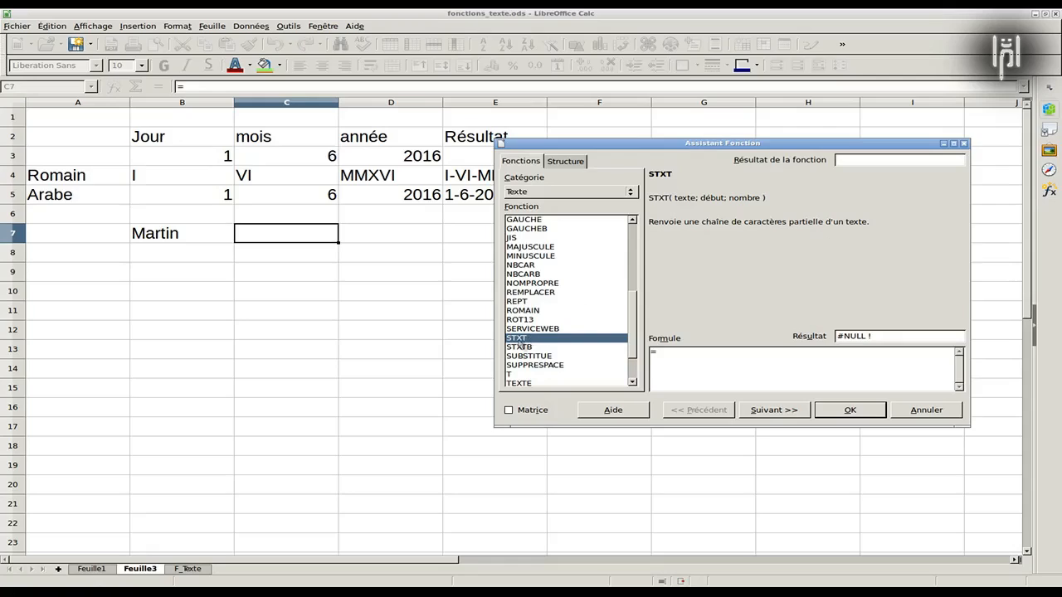
double_click(518, 339)
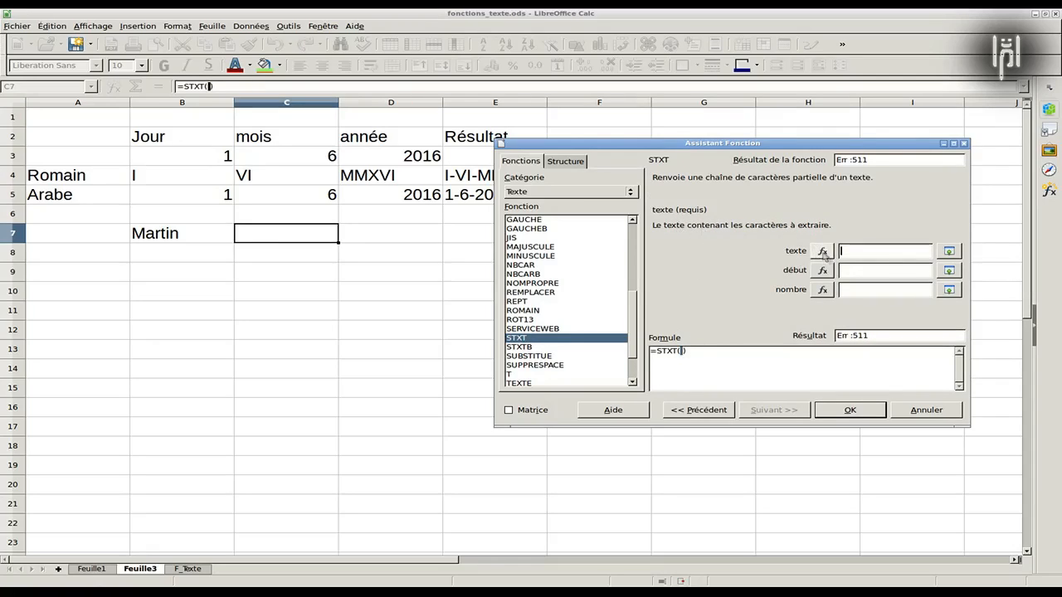
Step: Complete the STXT function in C7 with text B7, start position 2 and 3 characters
left_click(952, 254)
left_click(202, 238)
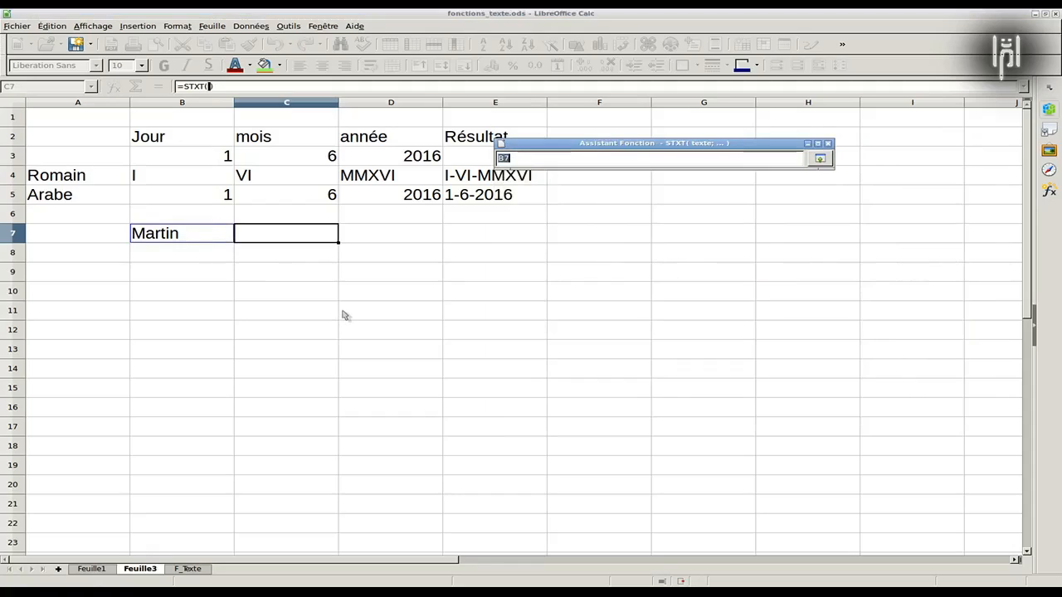
key("Return")
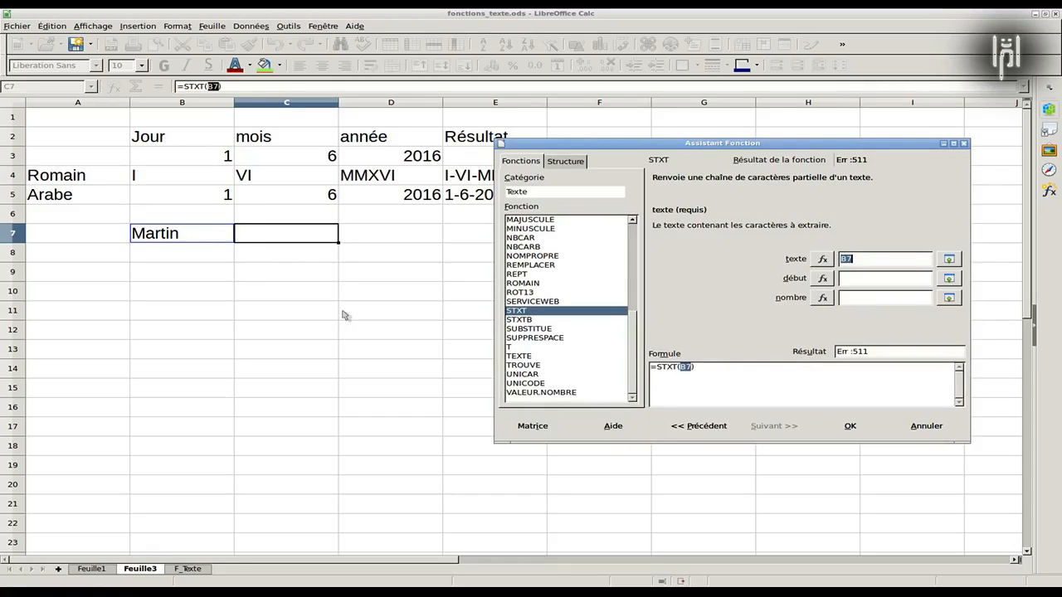
left_click(855, 280)
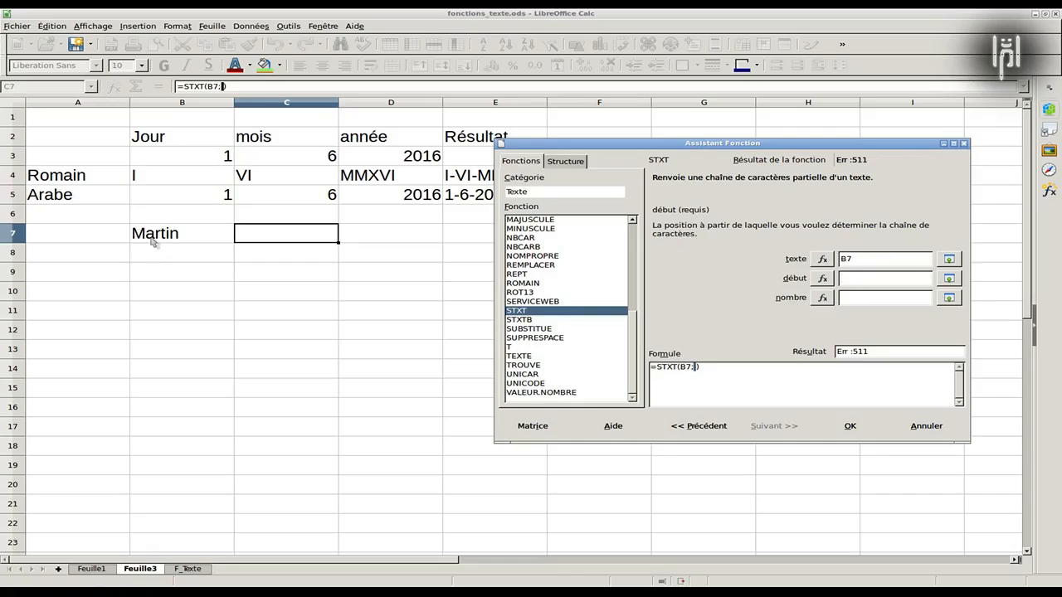
type("2")
left_click(846, 299)
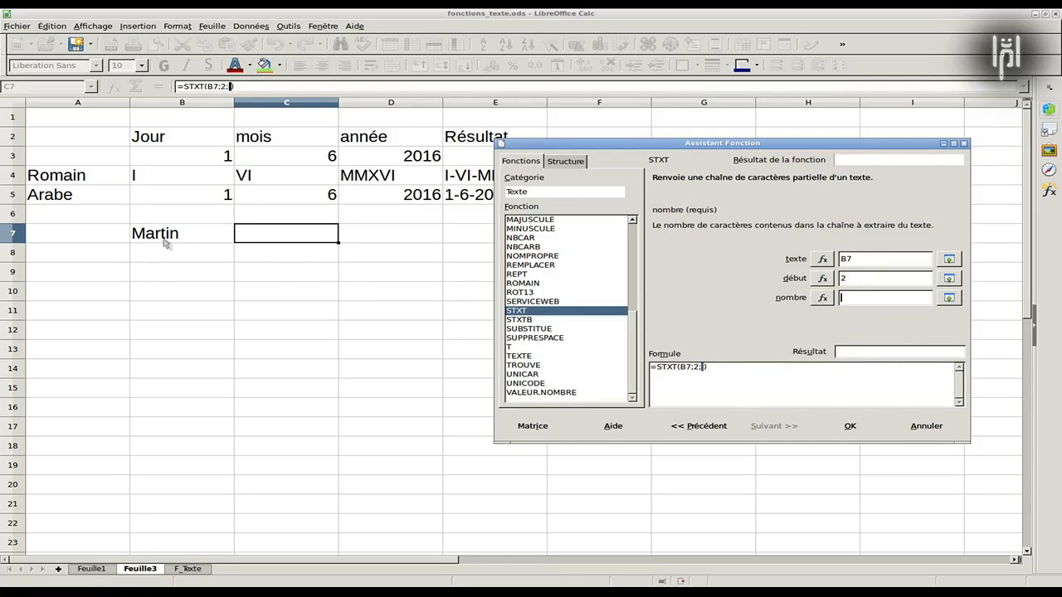
type("3")
left_click(850, 426)
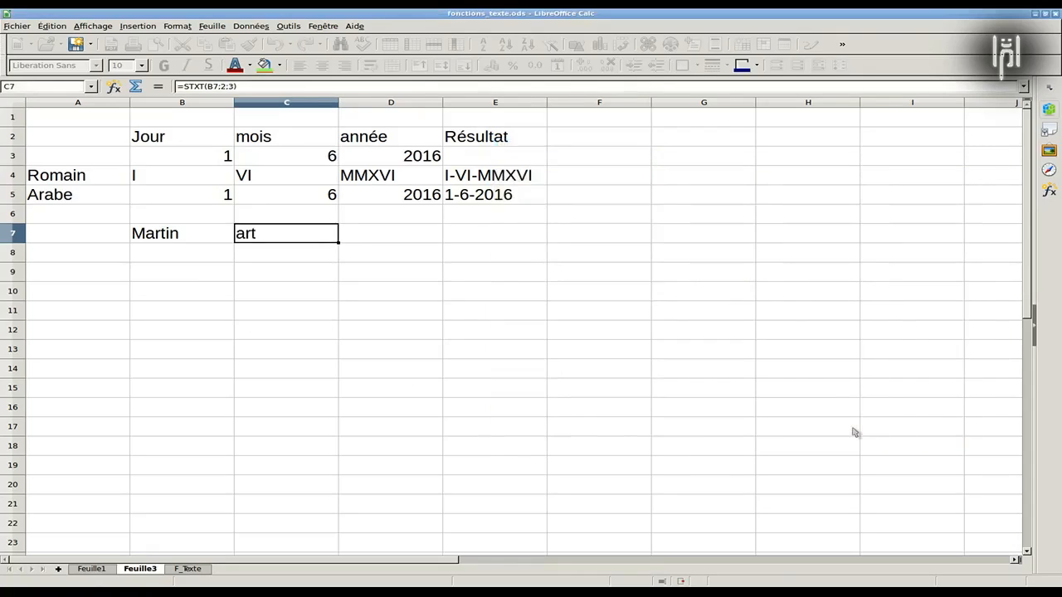
left_click(252, 251)
key("Up")
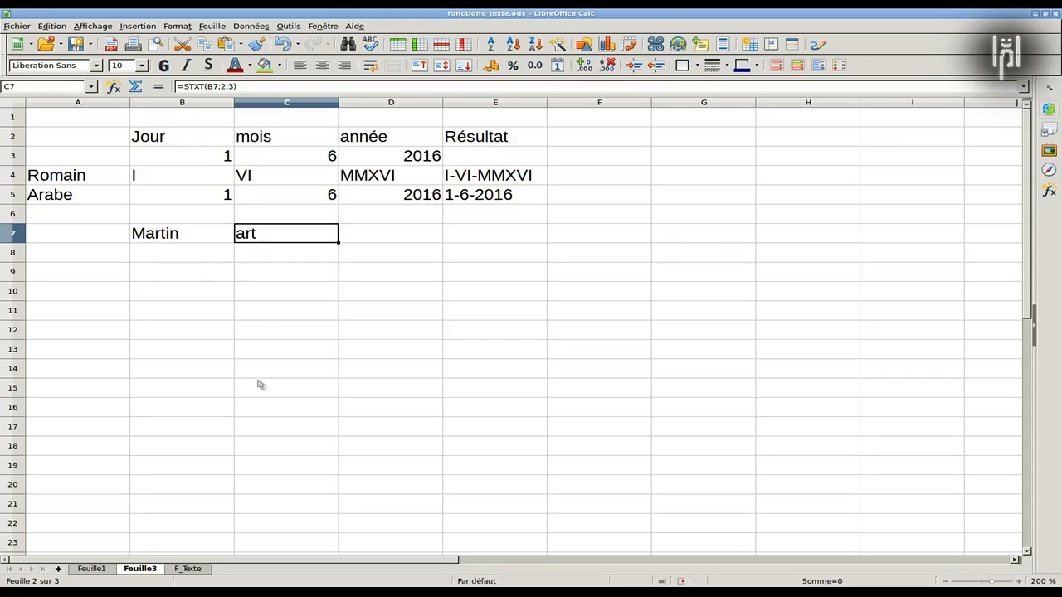
Step: On the F_Texte sheet, shade the STXT row B8:C8 light green
left_click(92, 569)
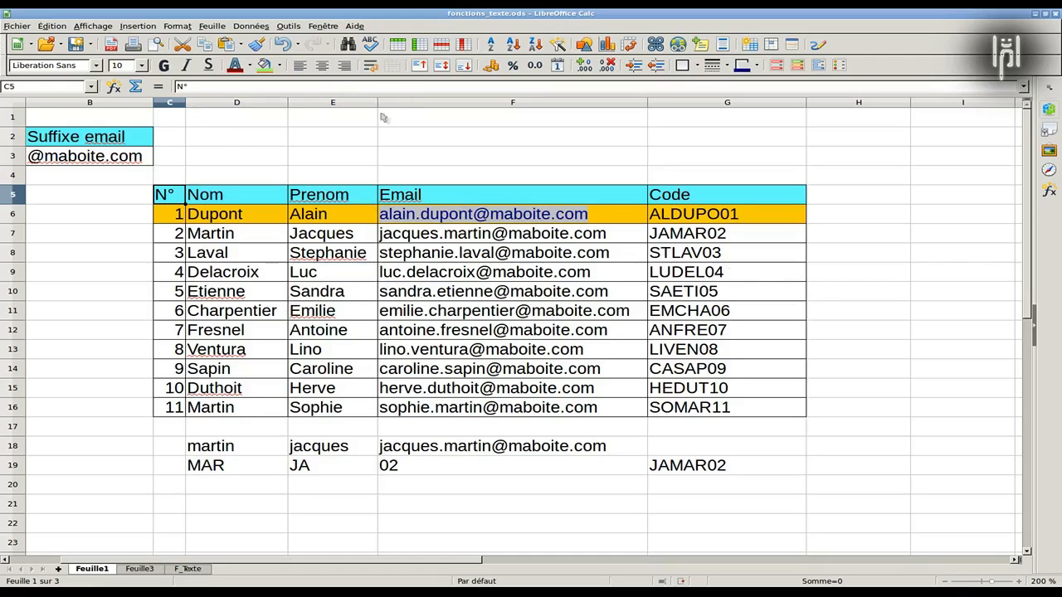
left_click(188, 569)
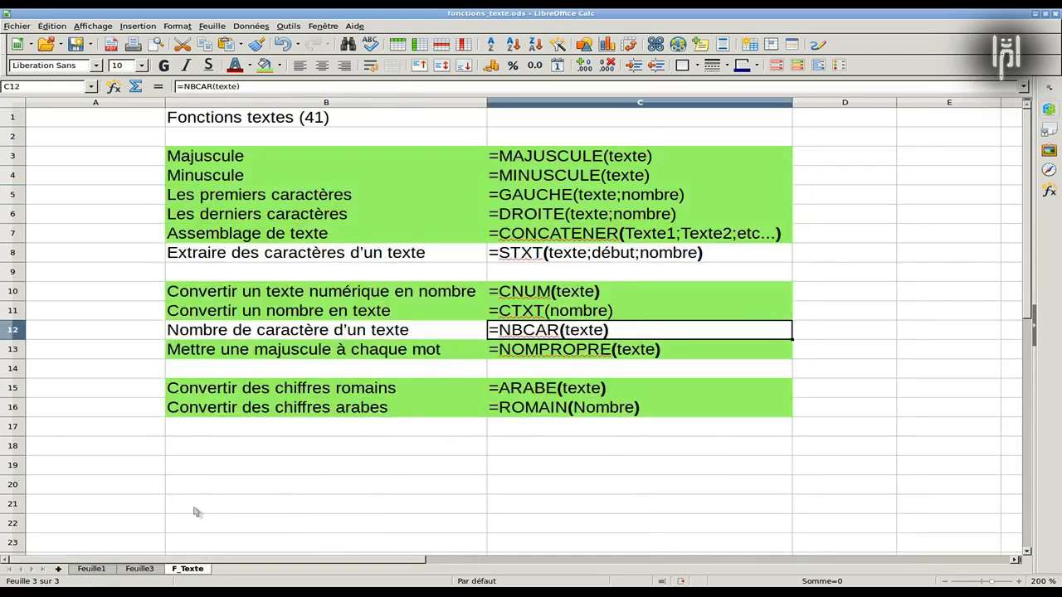
left_click(226, 258)
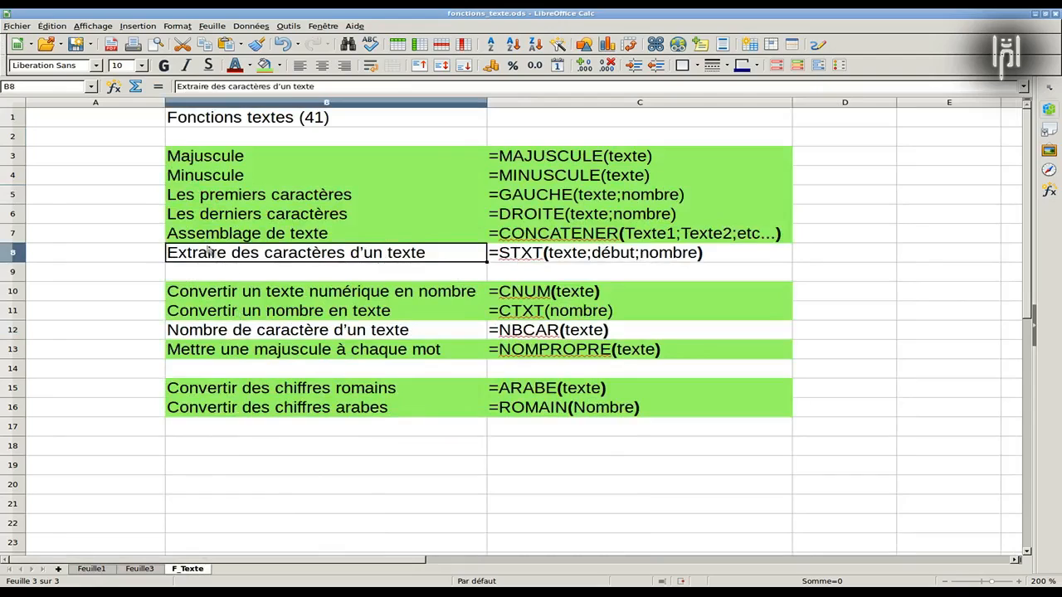
left_click_drag(217, 258, 514, 259)
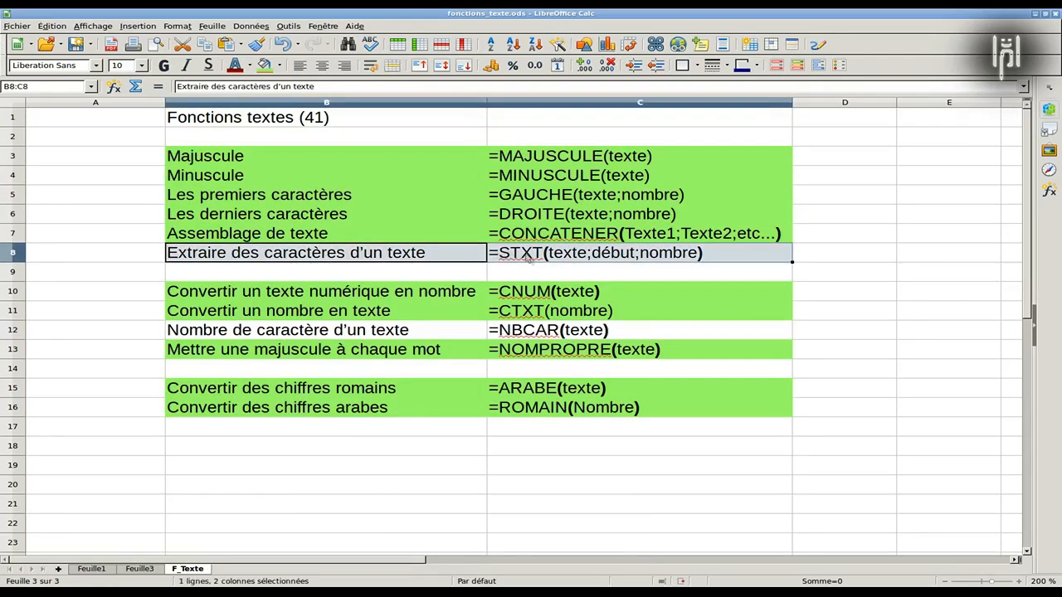
left_click(265, 65)
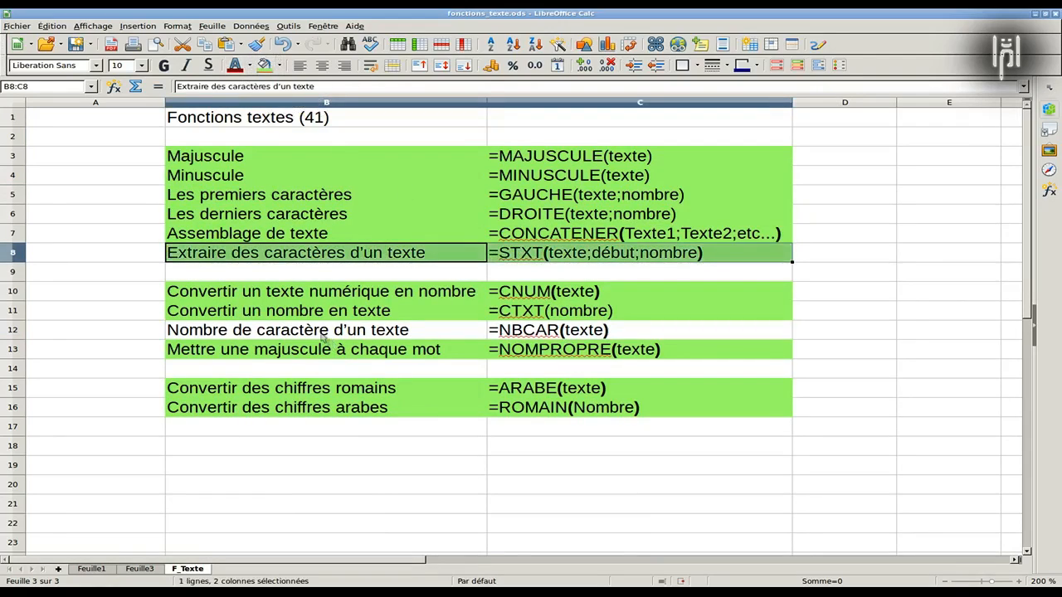
left_click(322, 336)
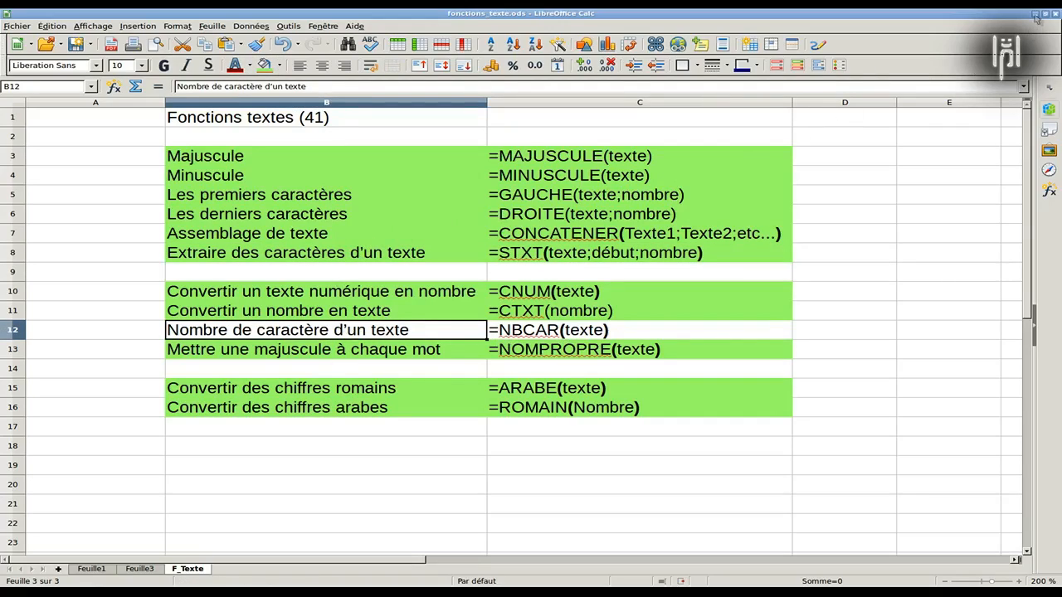
Step: Copy the two surnames in D8:D9 of the Feuille1 sheet into B10:B11 of the Feuille3 sheet
left_click(138, 569)
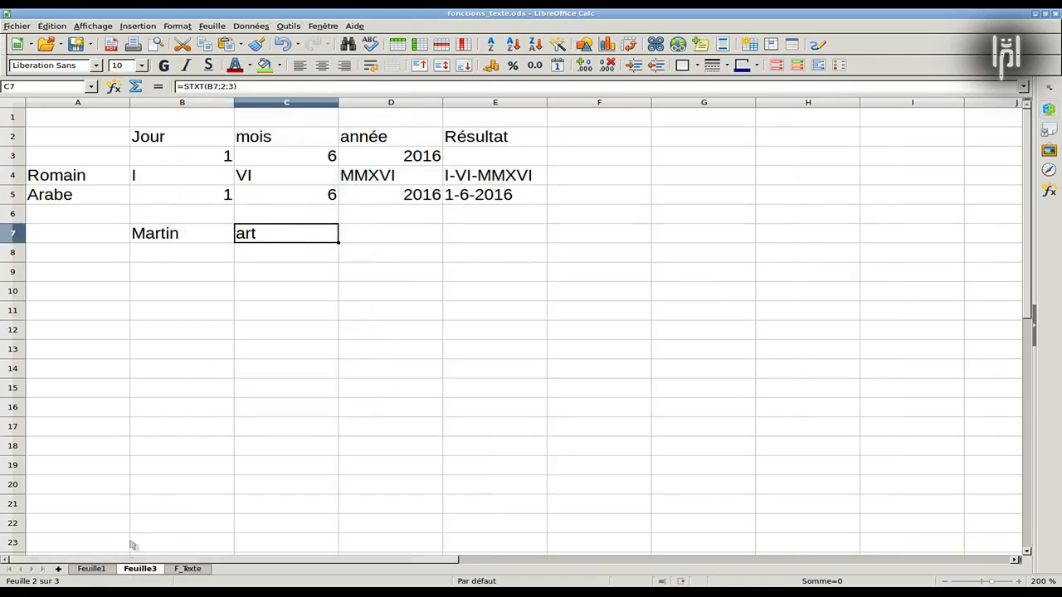
left_click(166, 274)
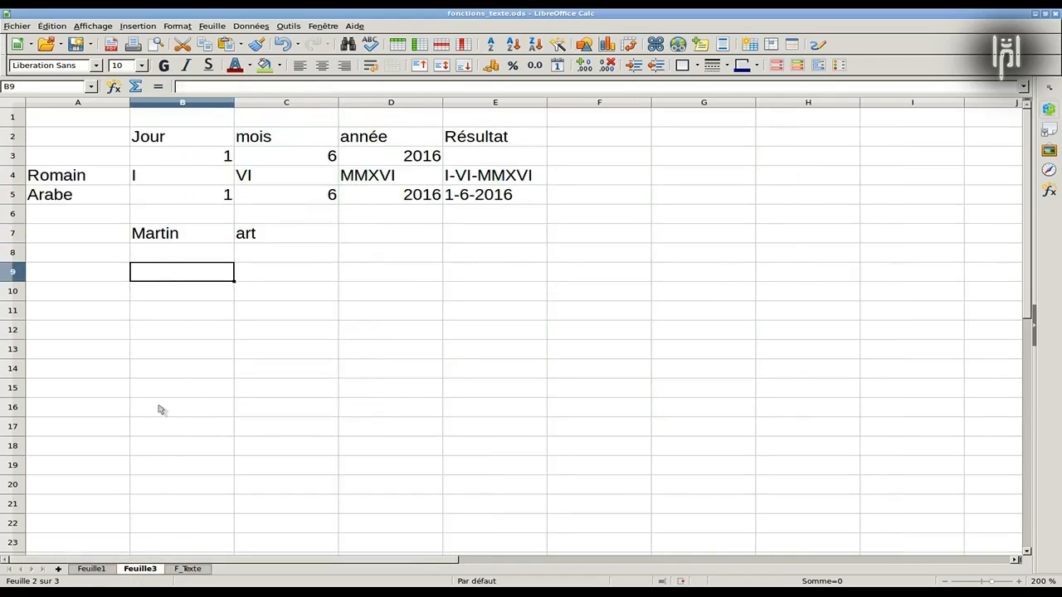
left_click(93, 569)
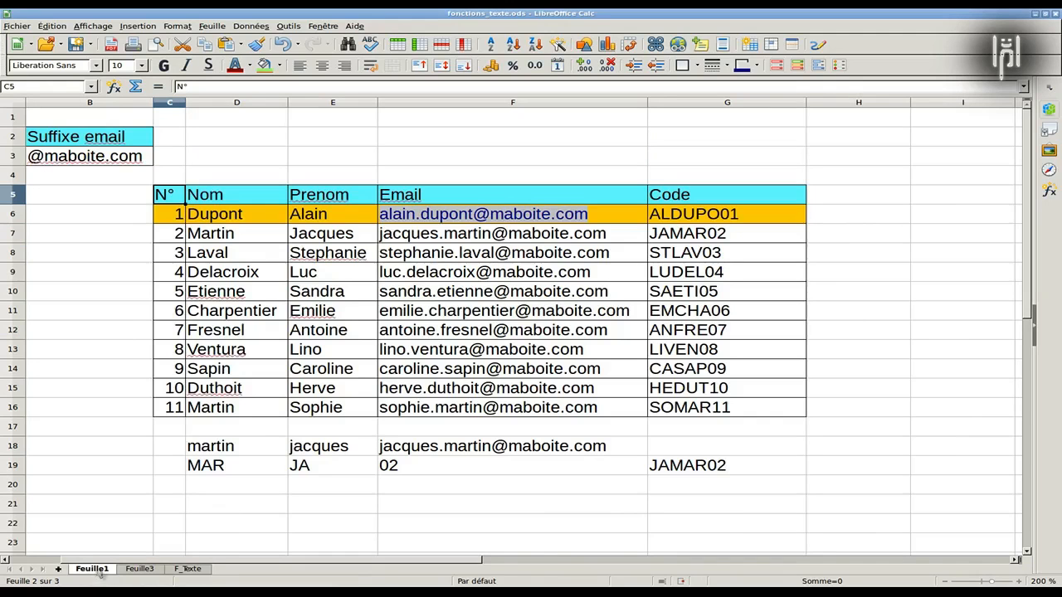
left_click(218, 238)
left_click_drag(214, 236, 216, 273)
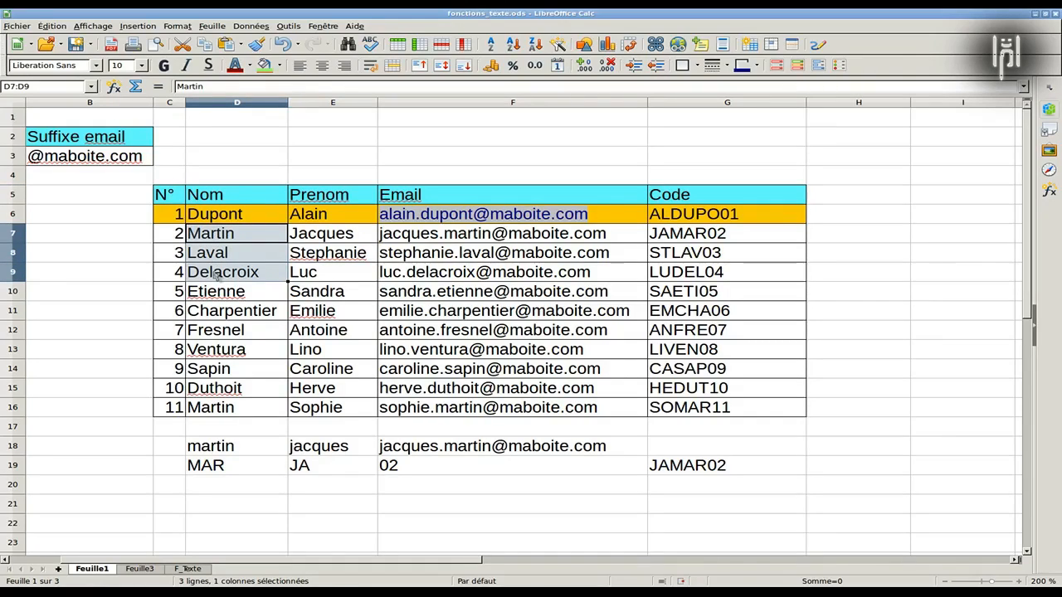
left_click_drag(210, 253, 212, 273)
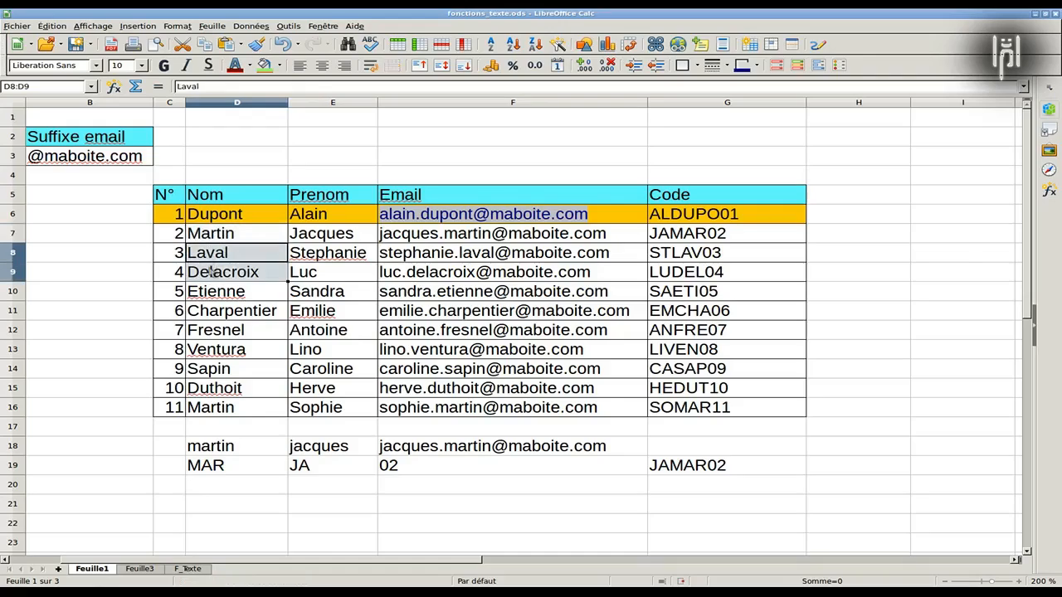
left_click(140, 569)
key("Return")
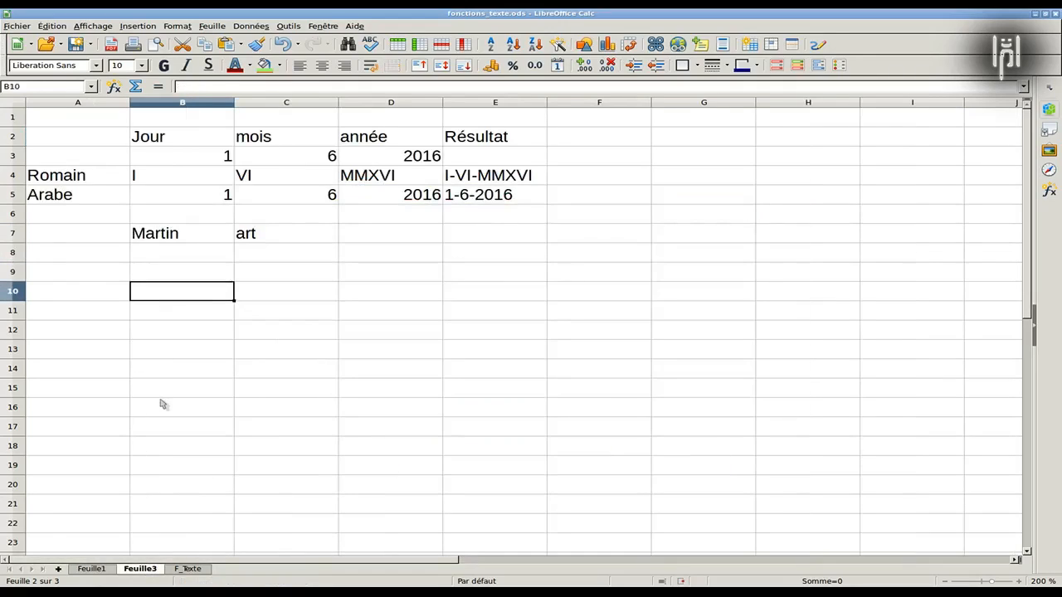
type("Laval Delacroix")
left_click(297, 295)
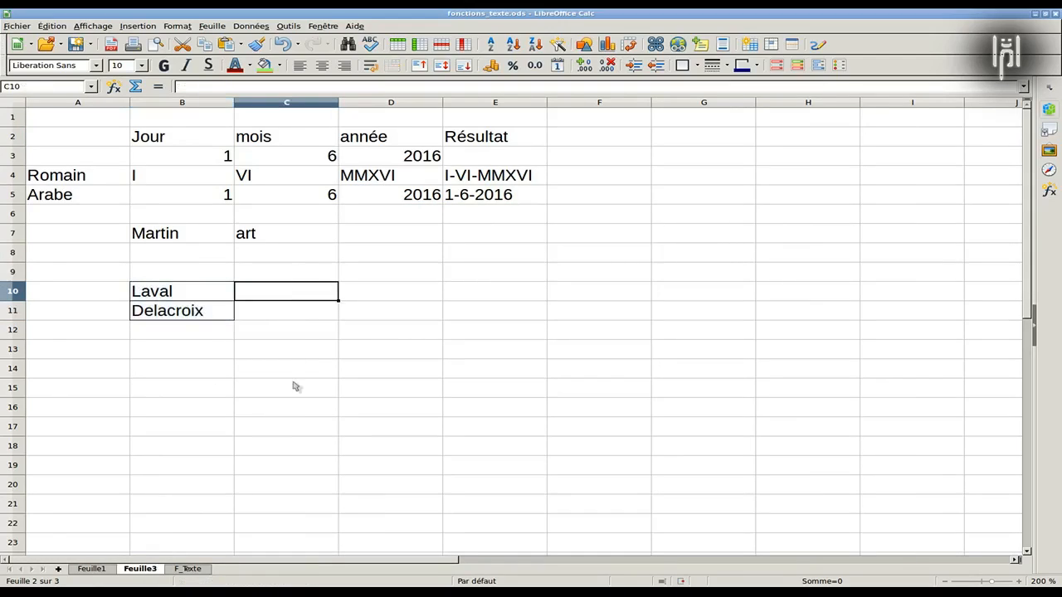
Step: Move the surname in B11 to C10, beside the other surname
left_click(170, 314)
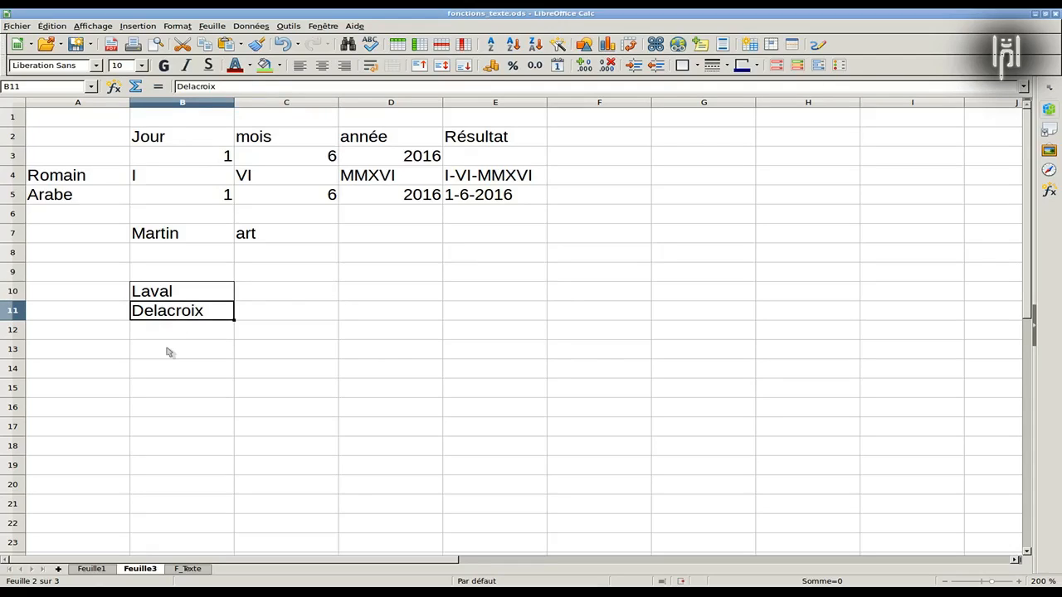
key("ctrl+x")
left_click(269, 297)
key("ctrl+v")
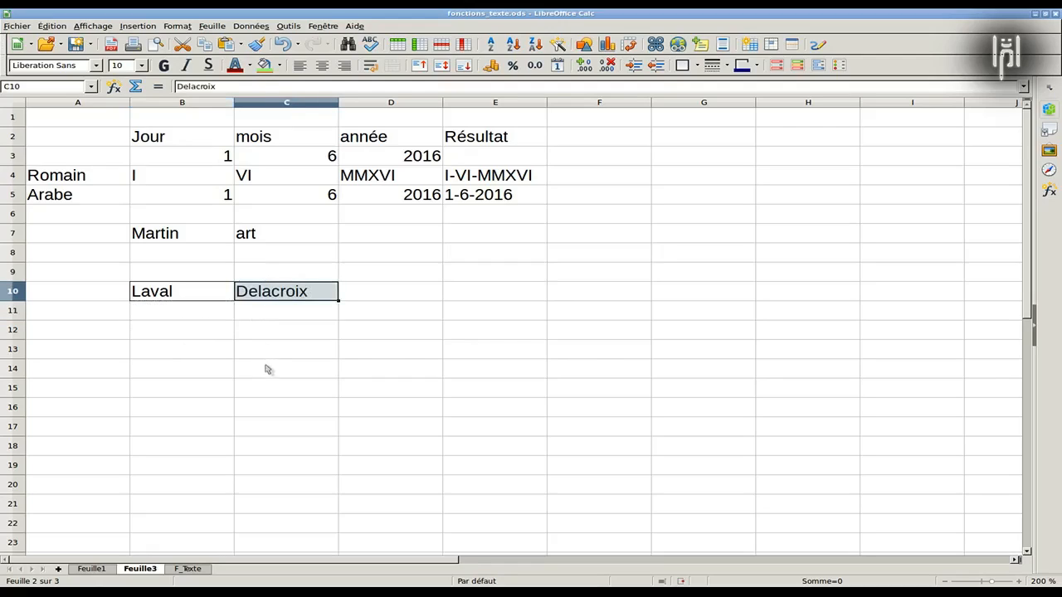
Step: Enter the row label "Nbre car" in cell A11
left_click(177, 315)
left_click(72, 322)
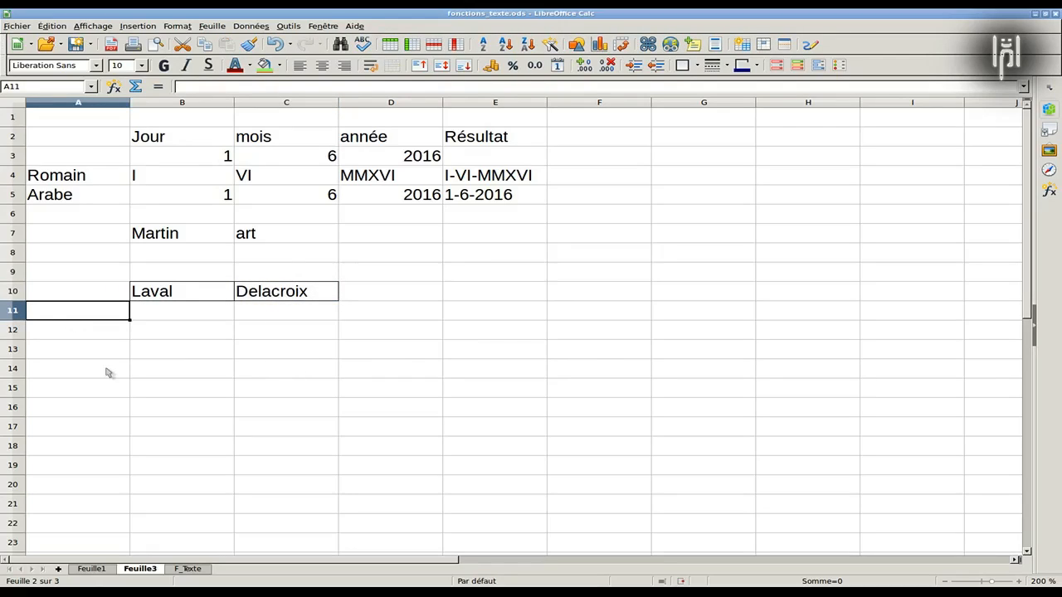
type("Nbre c")
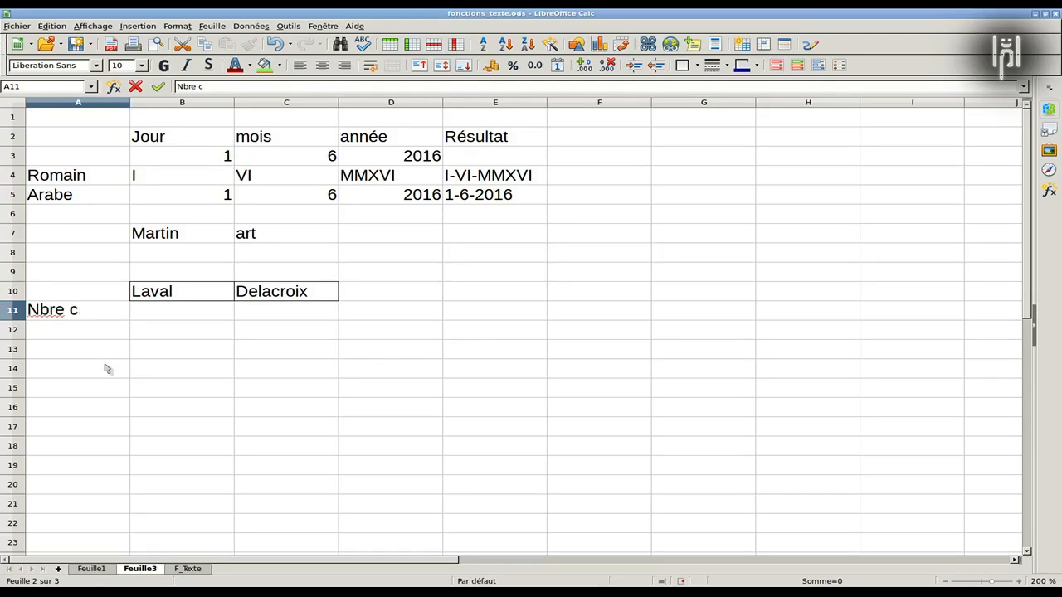
type("ar")
key("Return")
key("Up")
Step: Insert the NBCAR function from the Texte category in B11 using the function wizard, with B10 as its text
left_click(151, 320)
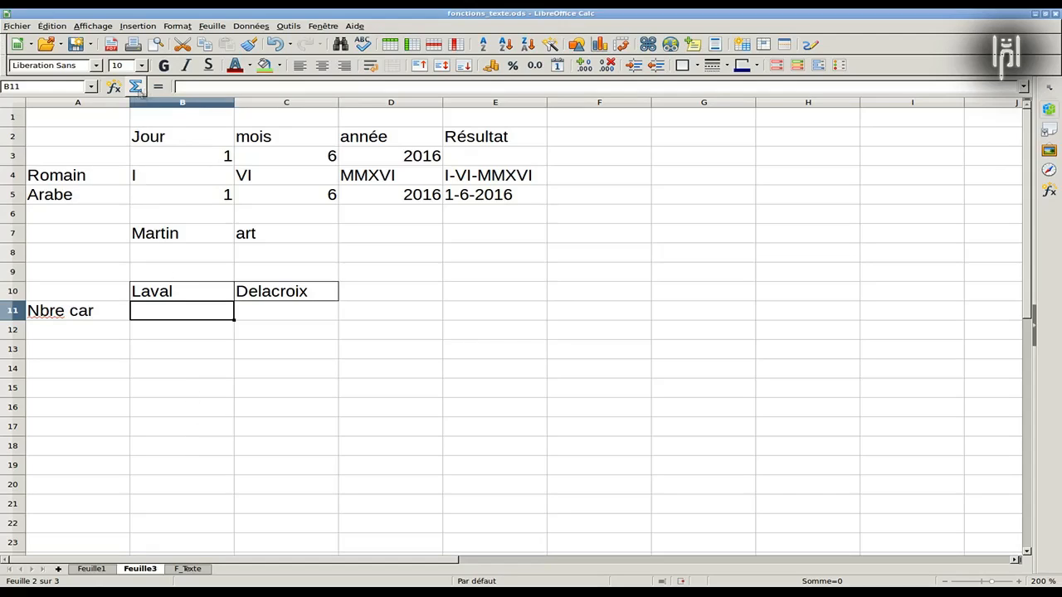
left_click(114, 86)
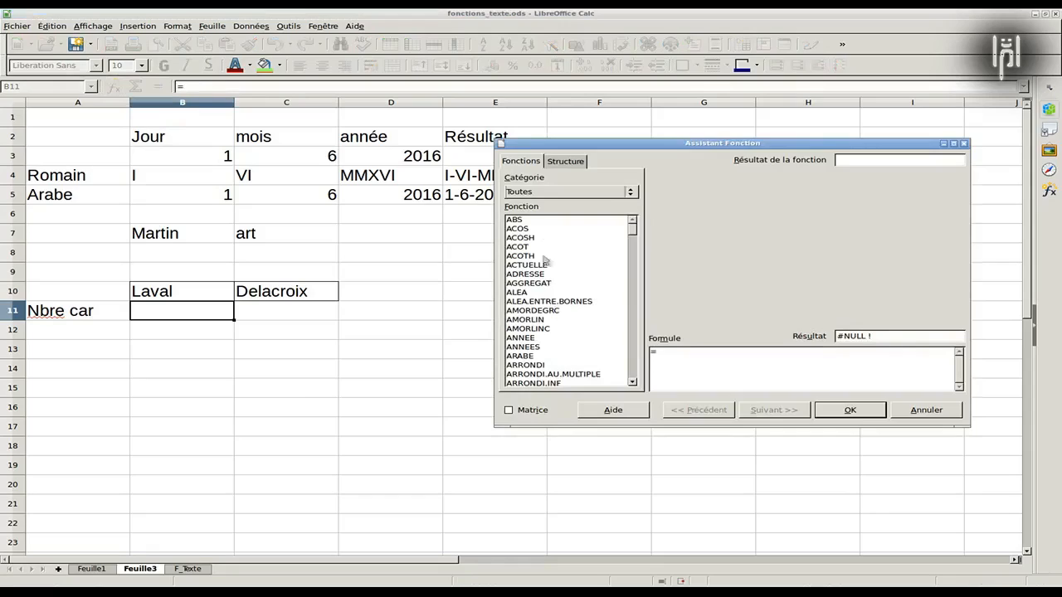
left_click(535, 193)
left_click(544, 303)
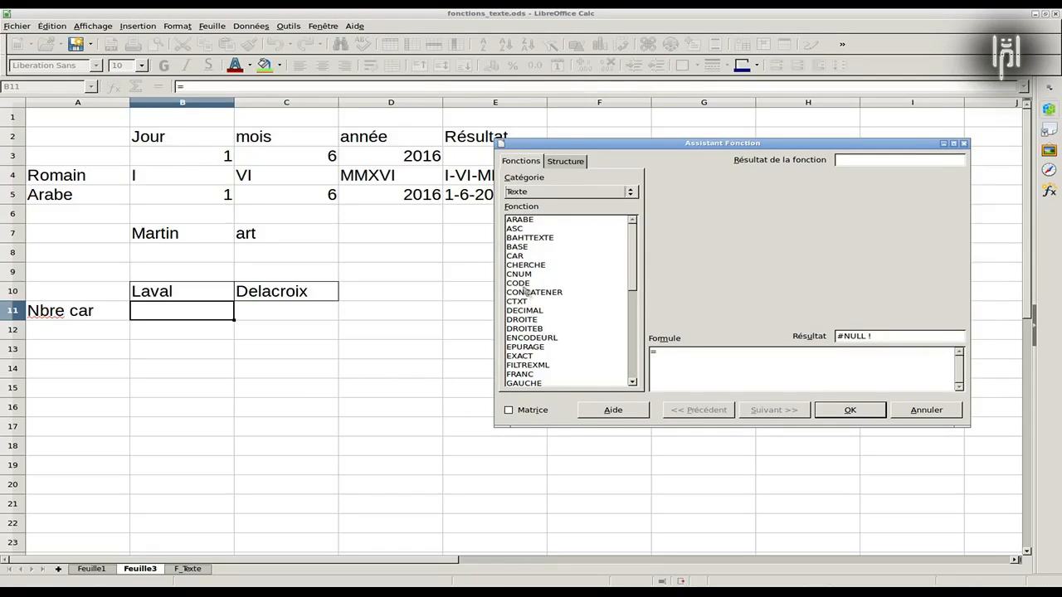
scroll(527, 290, "down", 6)
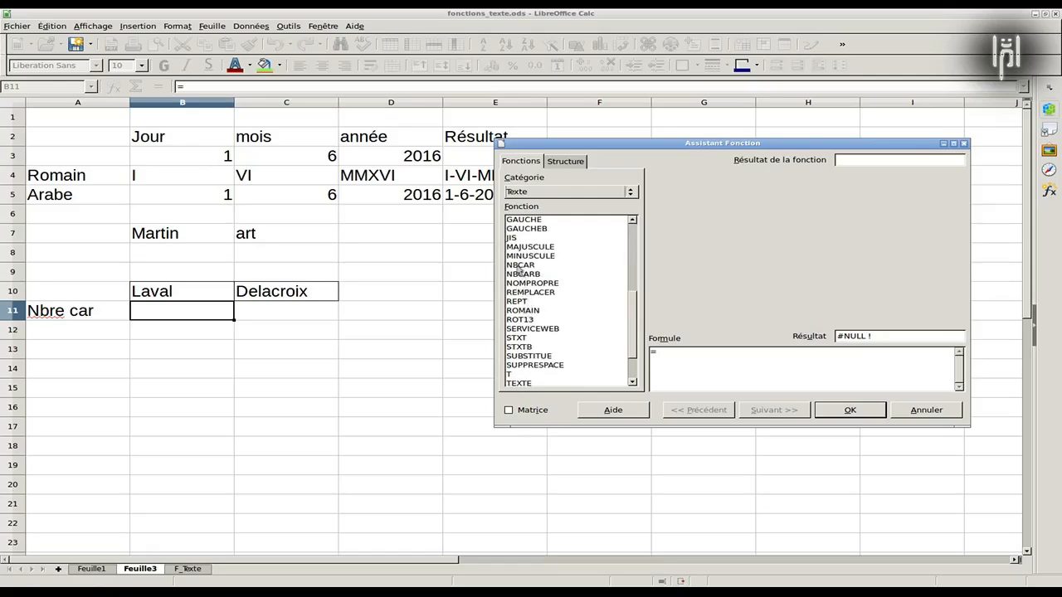
left_click(520, 266)
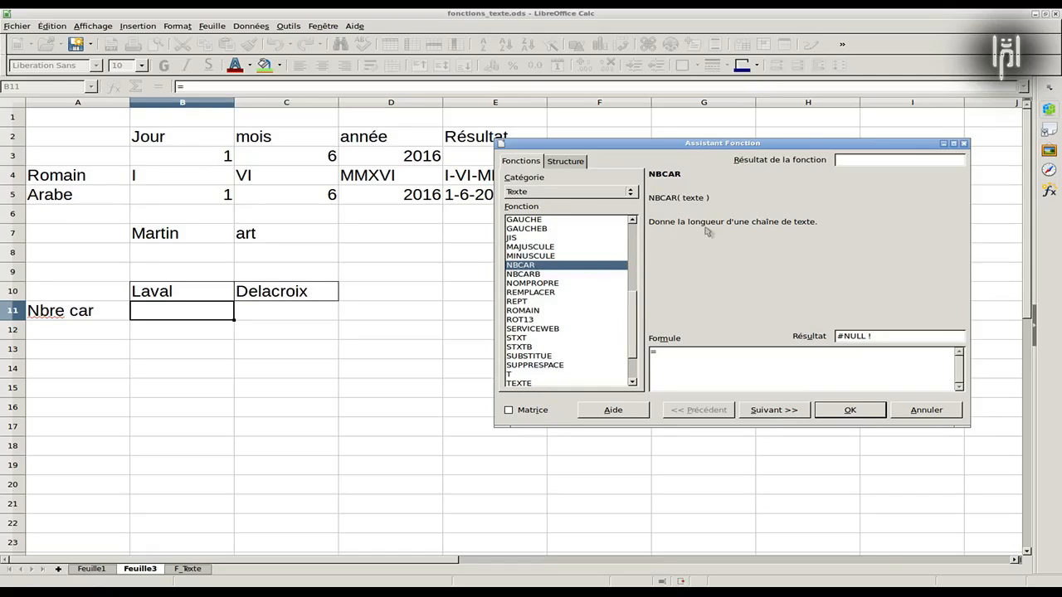
double_click(524, 267)
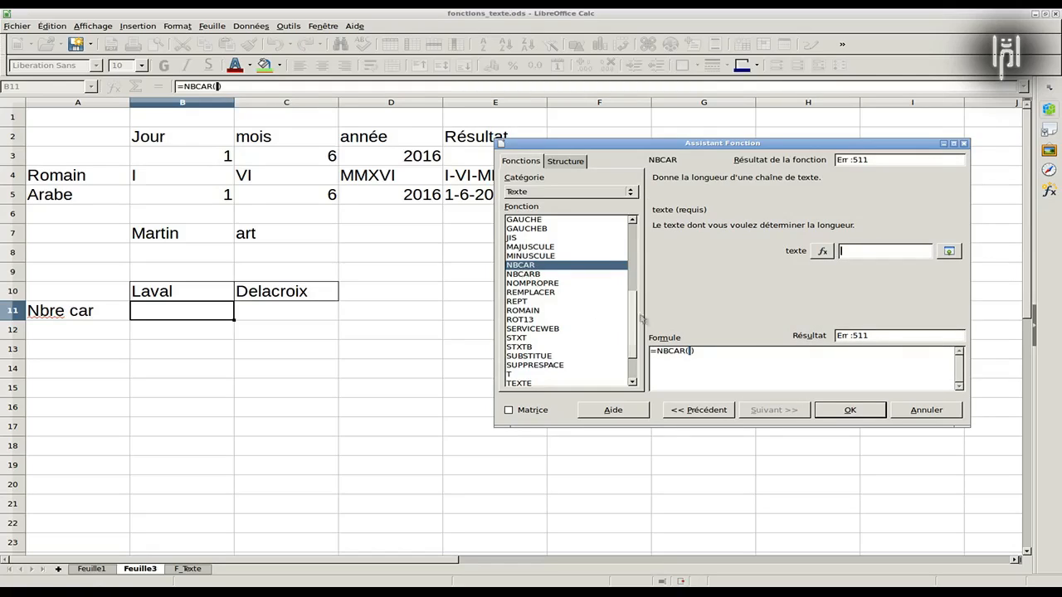
left_click(949, 250)
left_click(230, 293)
key("Return")
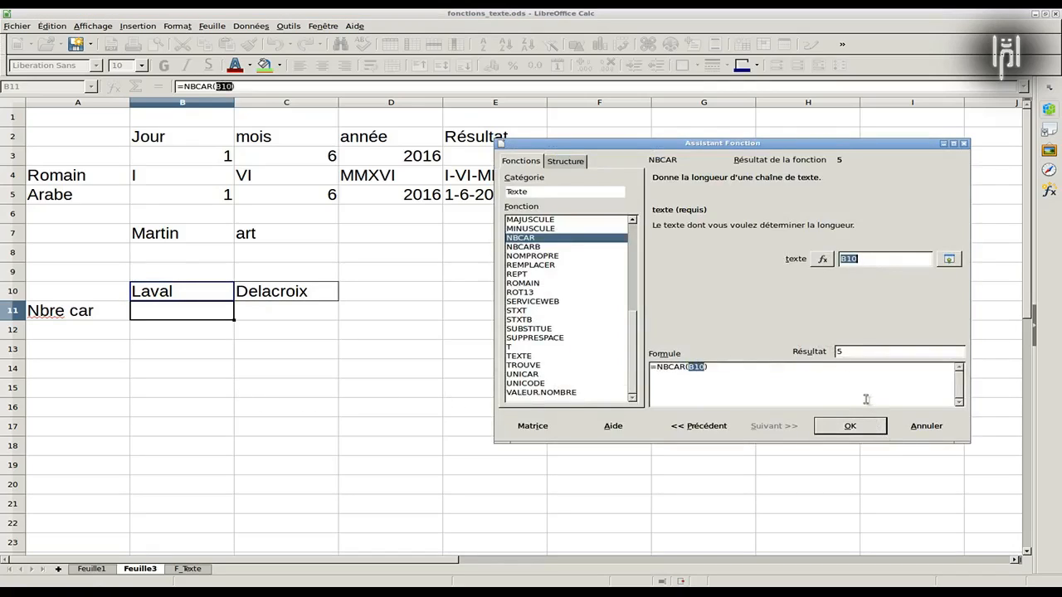
left_click(850, 425)
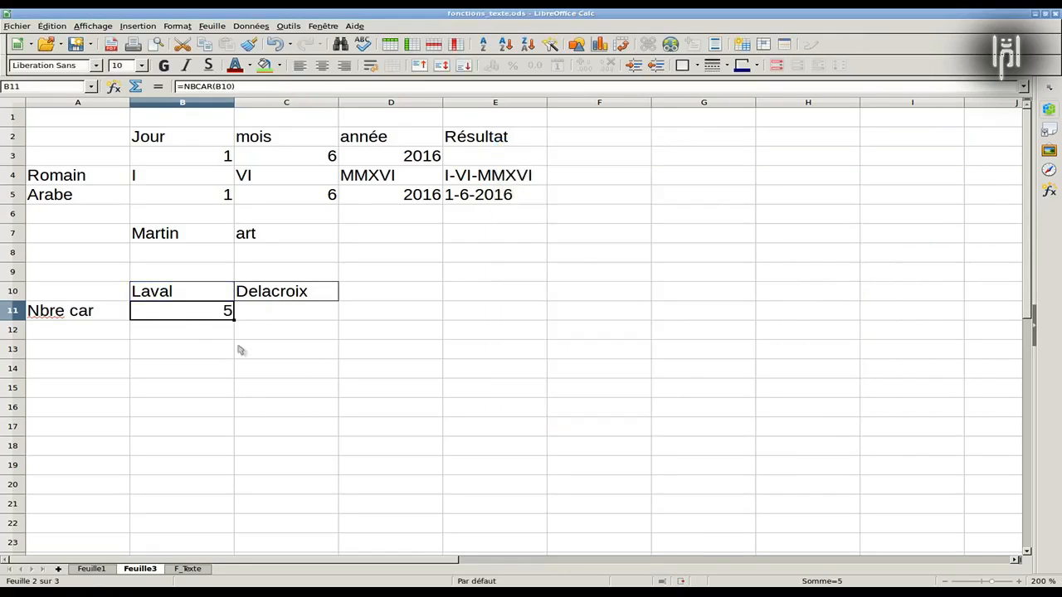
Step: Fill the NBCAR formula from B11 across to C11
left_click(158, 346)
left_click(173, 316)
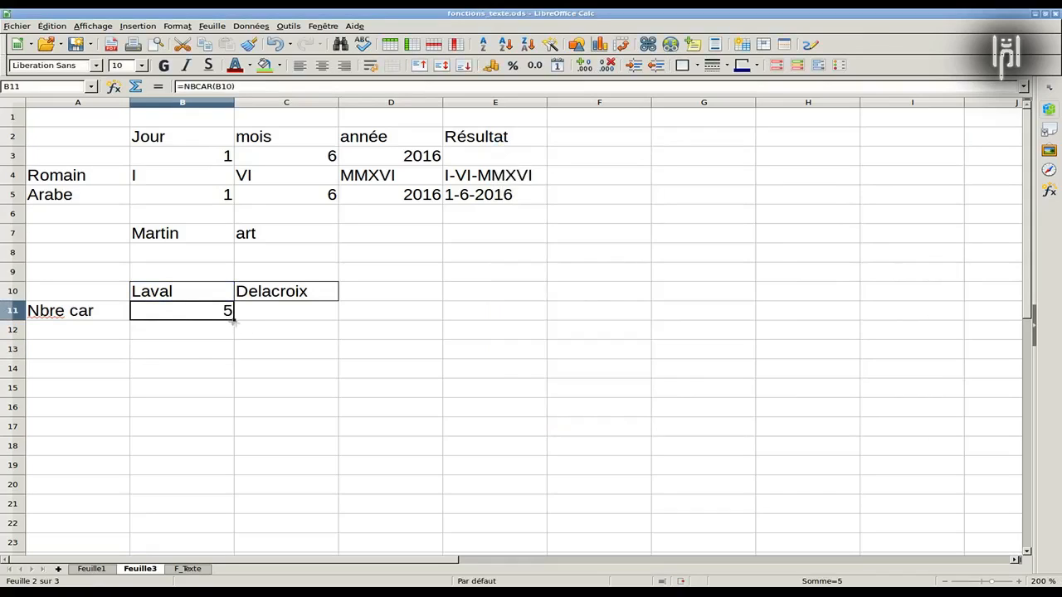
left_click_drag(277, 322, 304, 322)
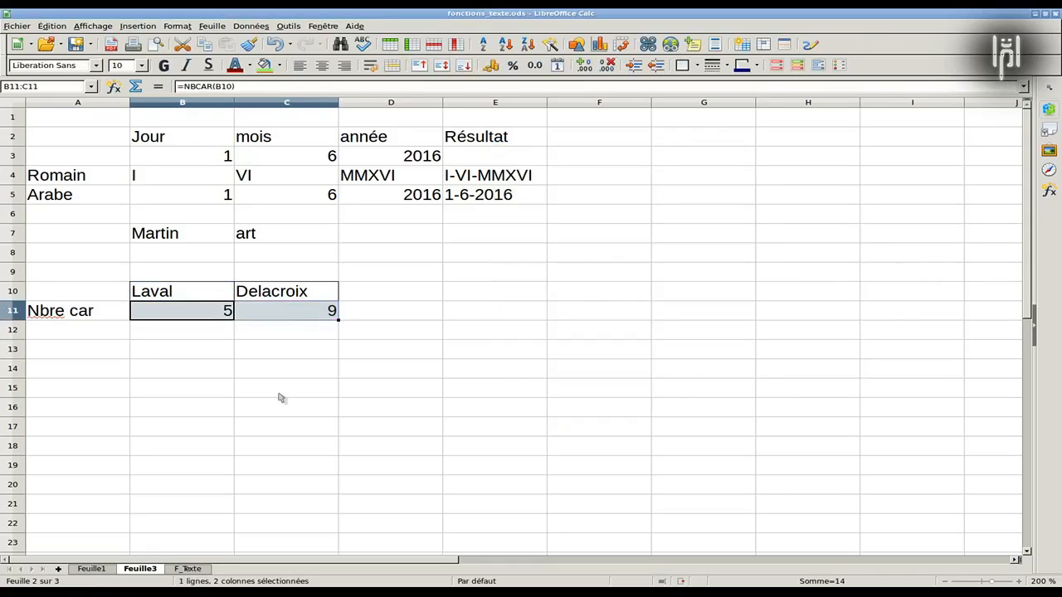
Step: Edit the surname in C10, adding spaces in front of it and after its first two letters
left_click(249, 335)
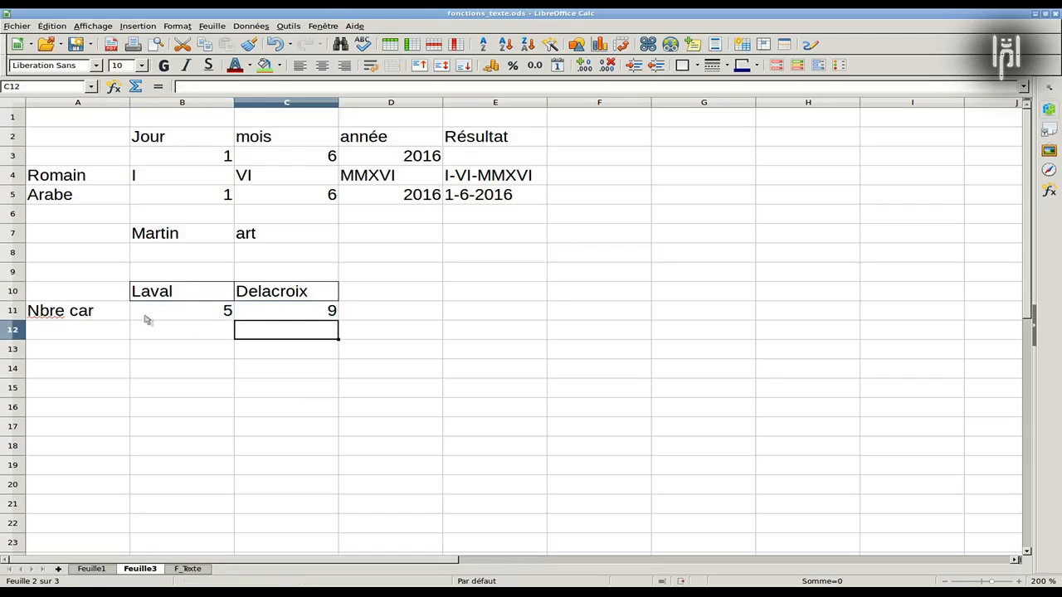
left_click(264, 295)
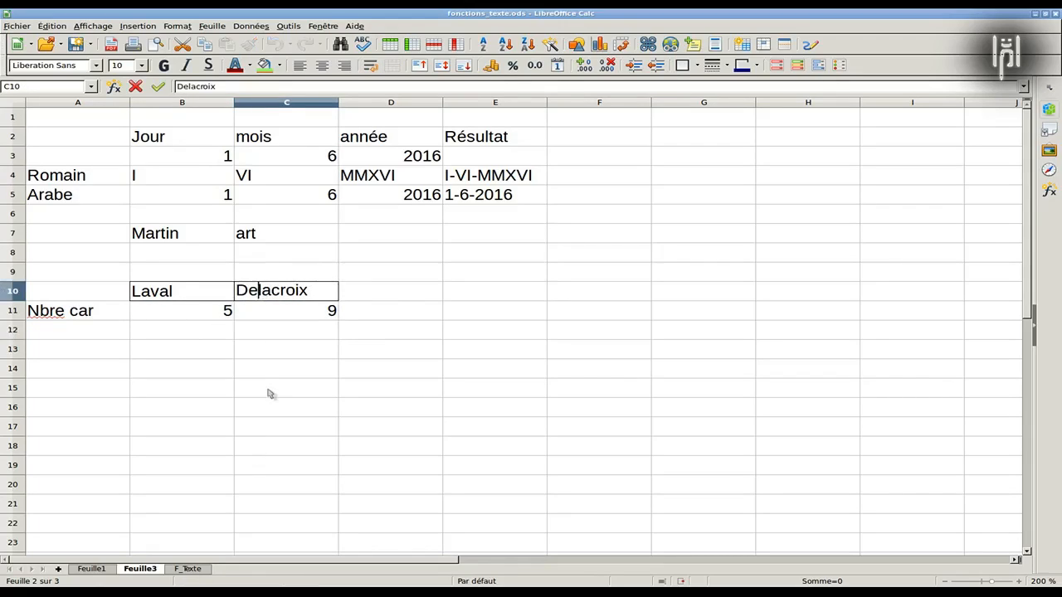
key("Return")
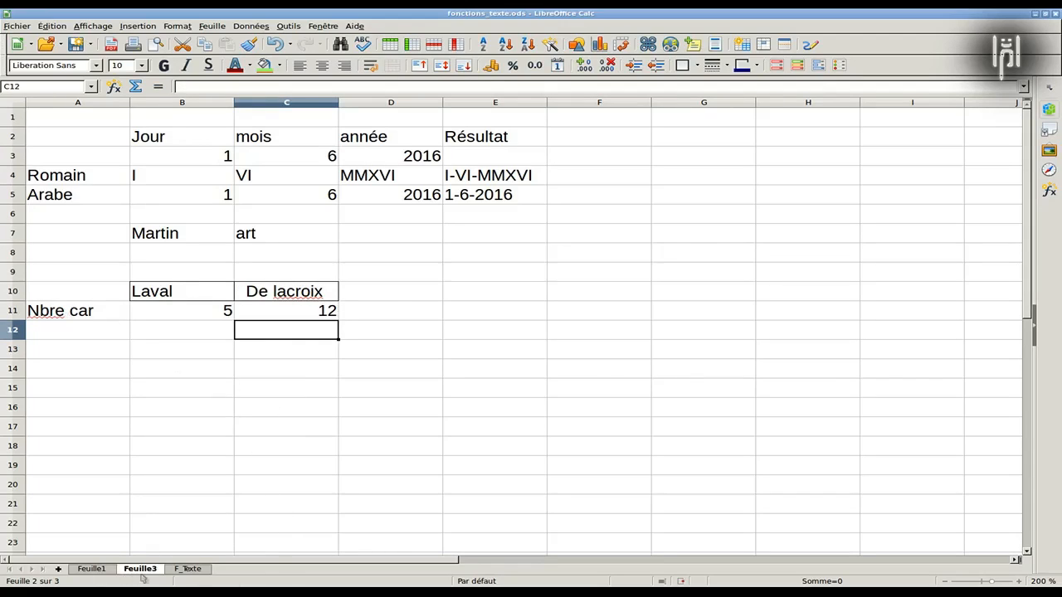
Step: On the F_Texte sheet, shade the NBCAR row B12:C12 light green
left_click(185, 570)
left_click_drag(248, 339, 571, 341)
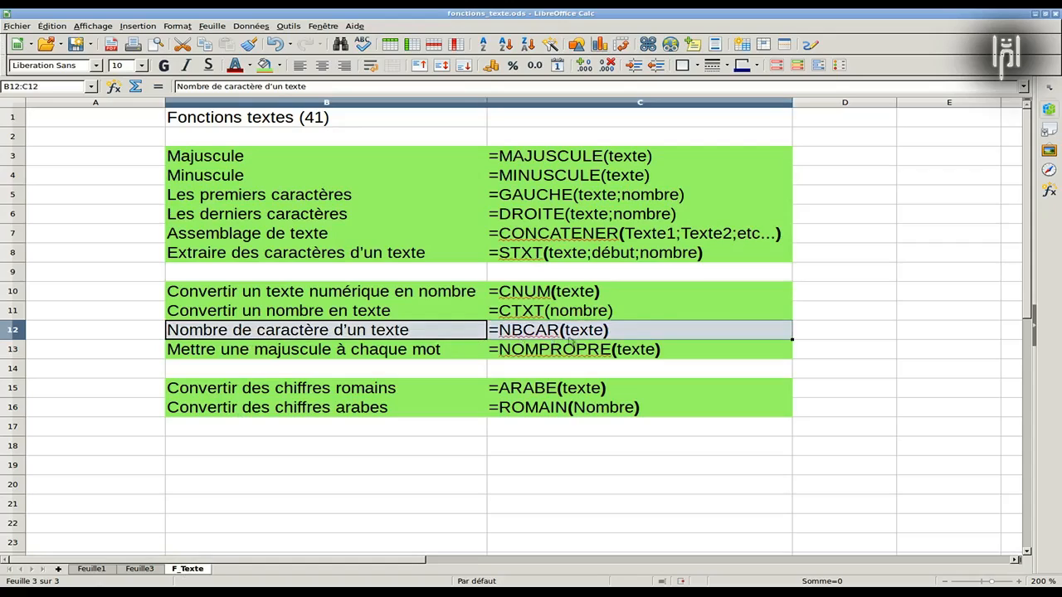
left_click(264, 66)
left_click(383, 432)
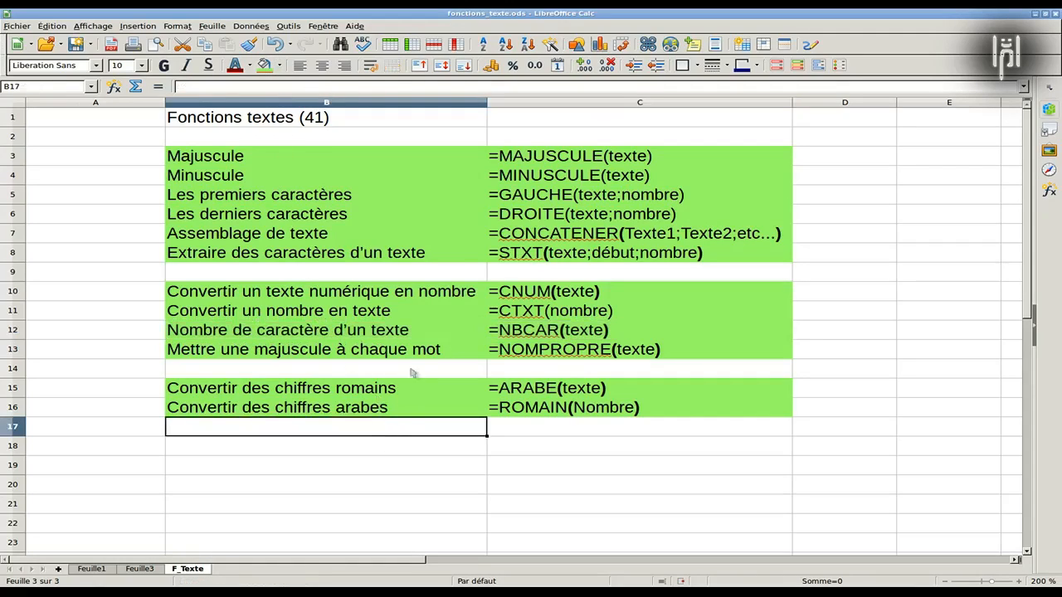